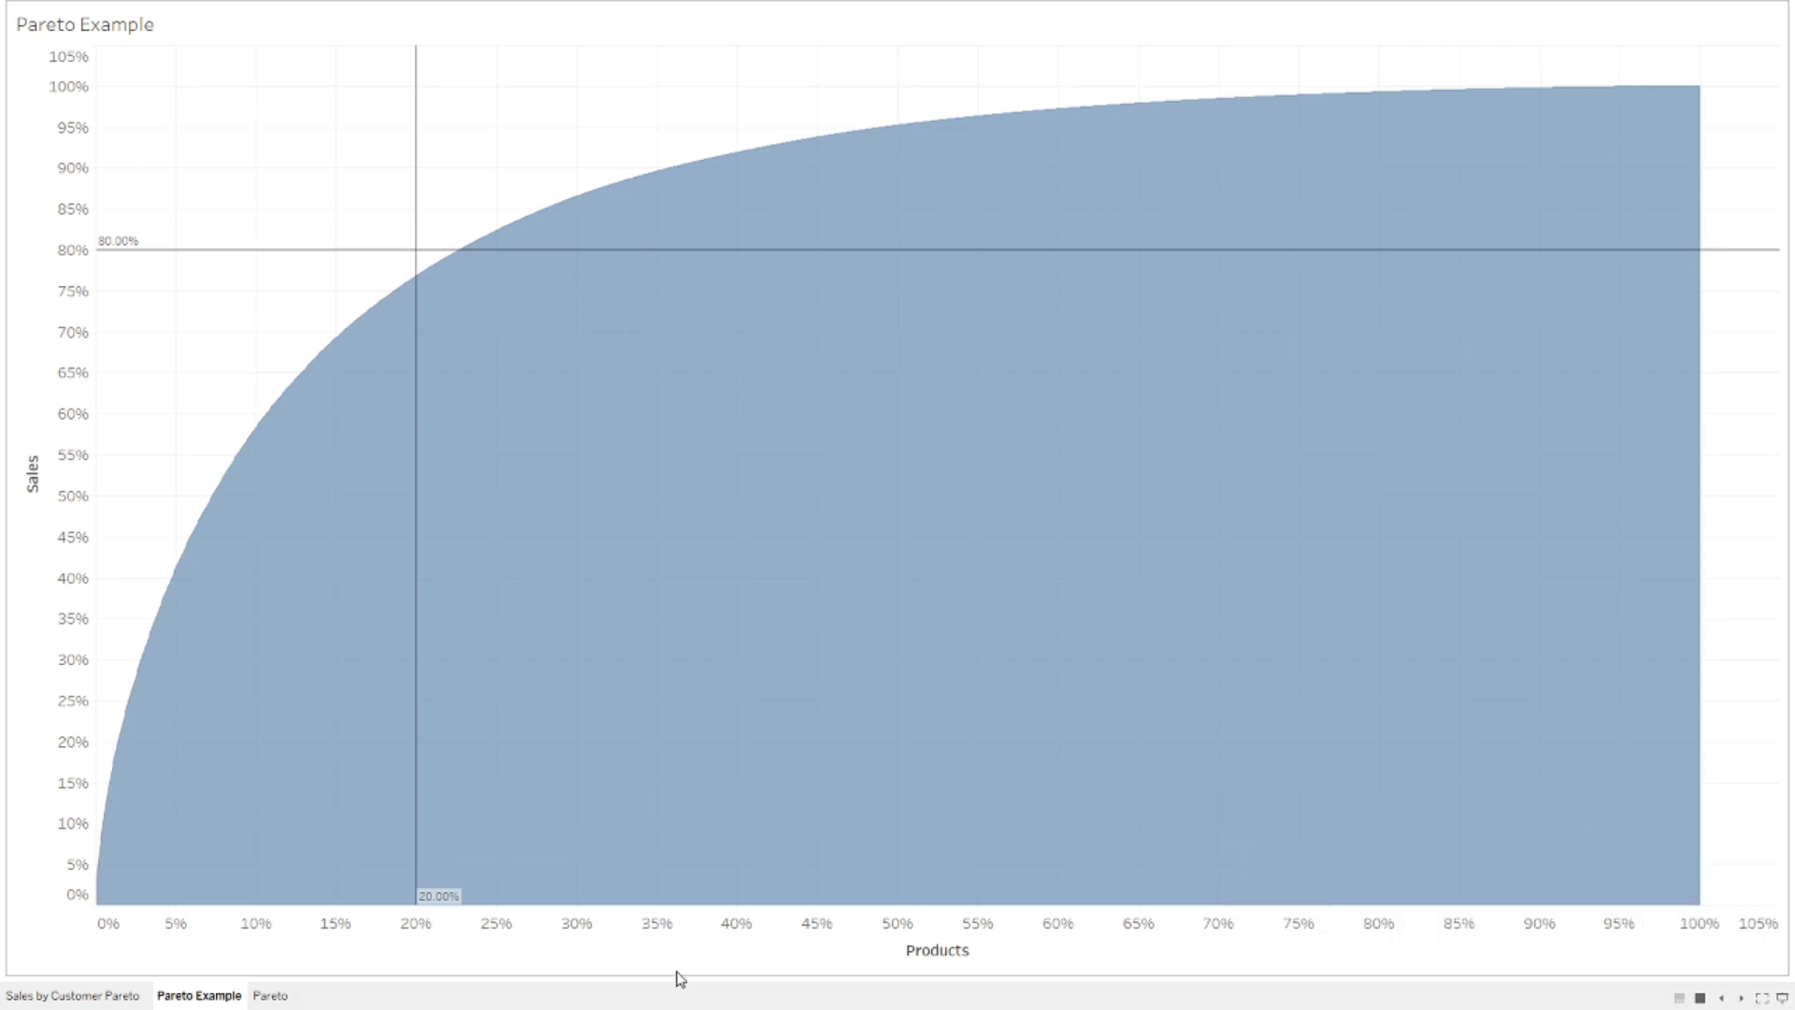
Exit the full-screen presentation of the finished Pareto Example chart
{"action": "key", "text": "Escape"}
On the Pareto sheet, put Product Name on Columns, adding all 1,849 members
{"action": "left_click", "coordinate": [394, 939]}
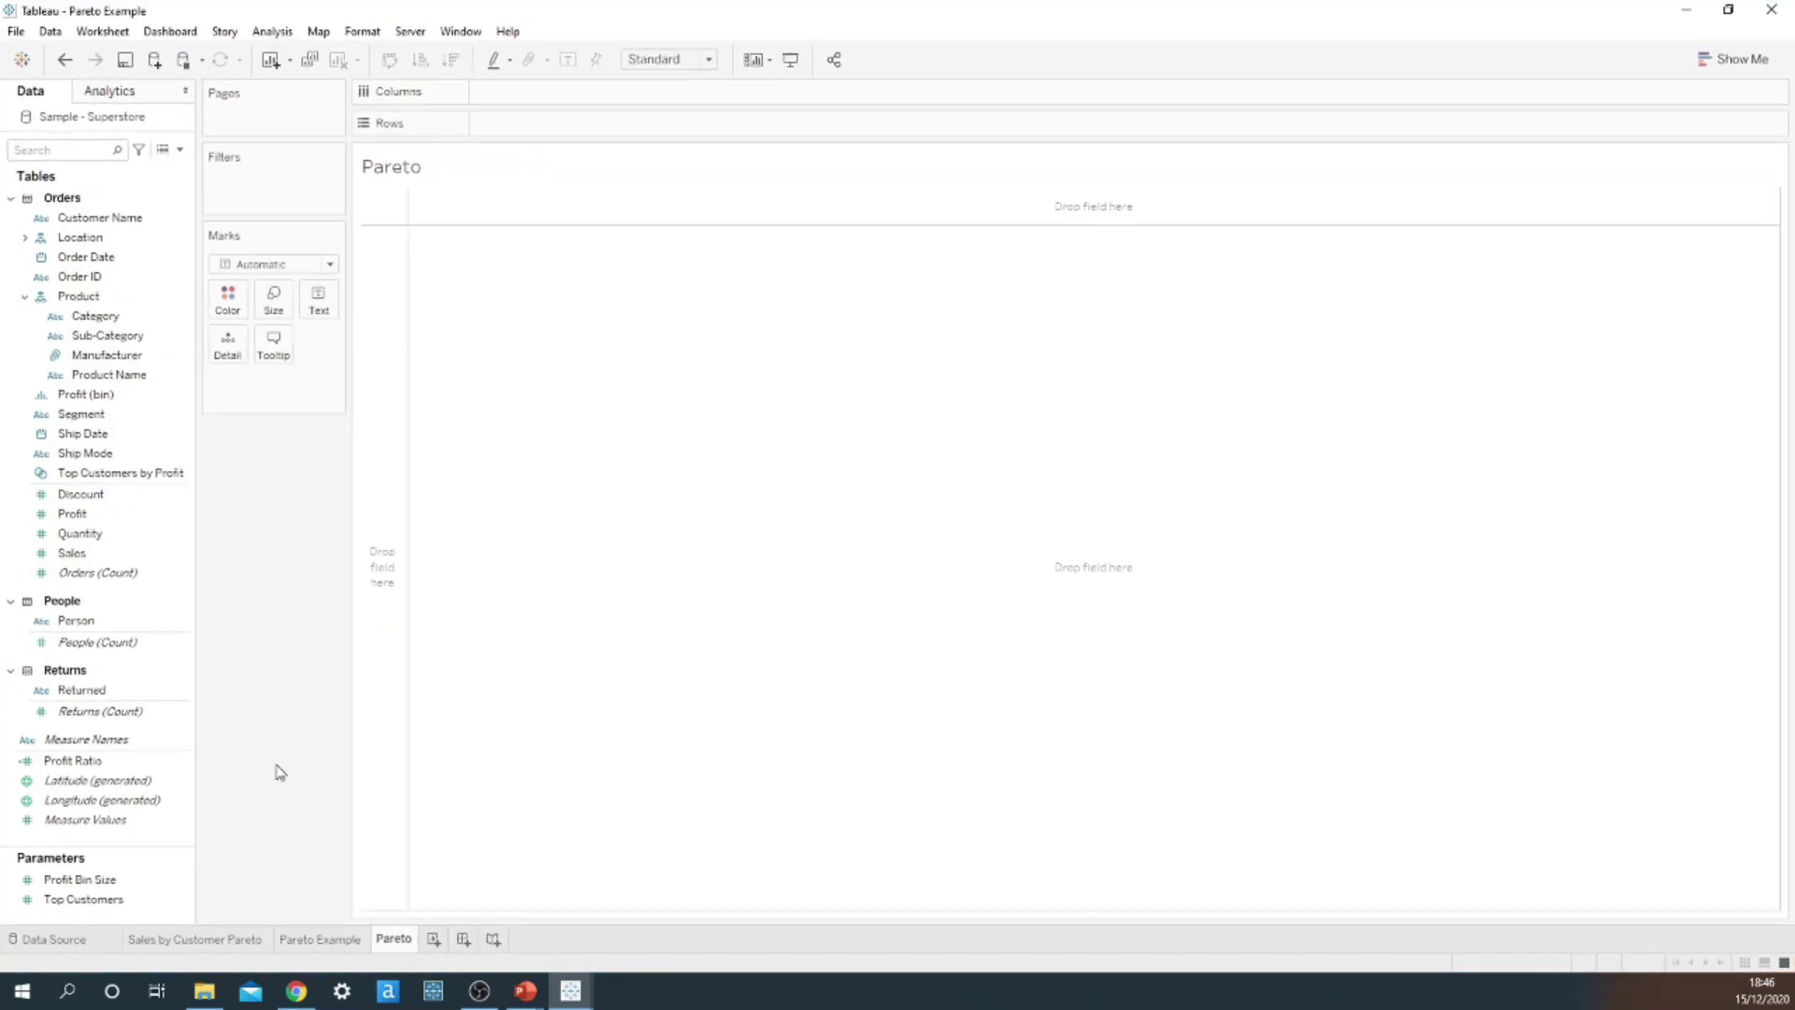
{"action": "left_click", "coordinate": [110, 377]}
{"action": "left_click_drag", "start_coordinate": [109, 383], "coordinate": [552, 96]}
{"action": "key", "text": "Up"}
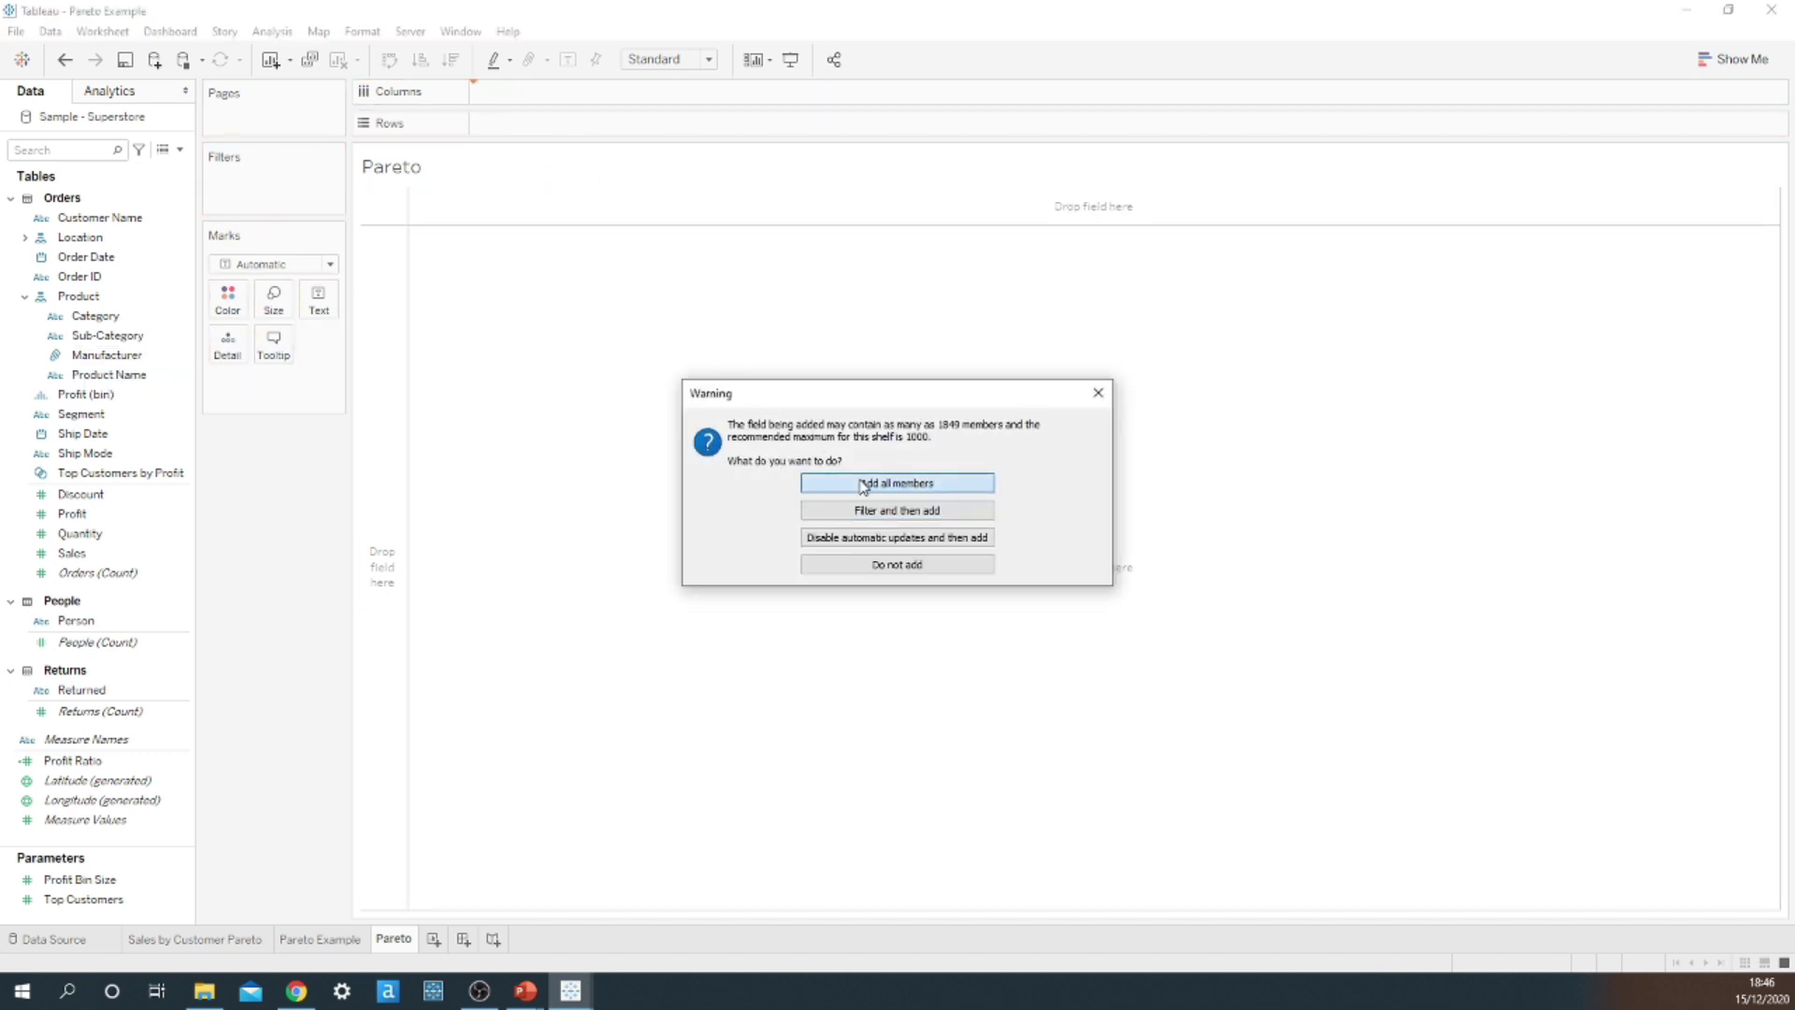
{"action": "key", "text": "Return"}
Change Product Name to Count (Distinct) and put Sales on Rows
{"action": "left_click", "coordinate": [595, 92]}
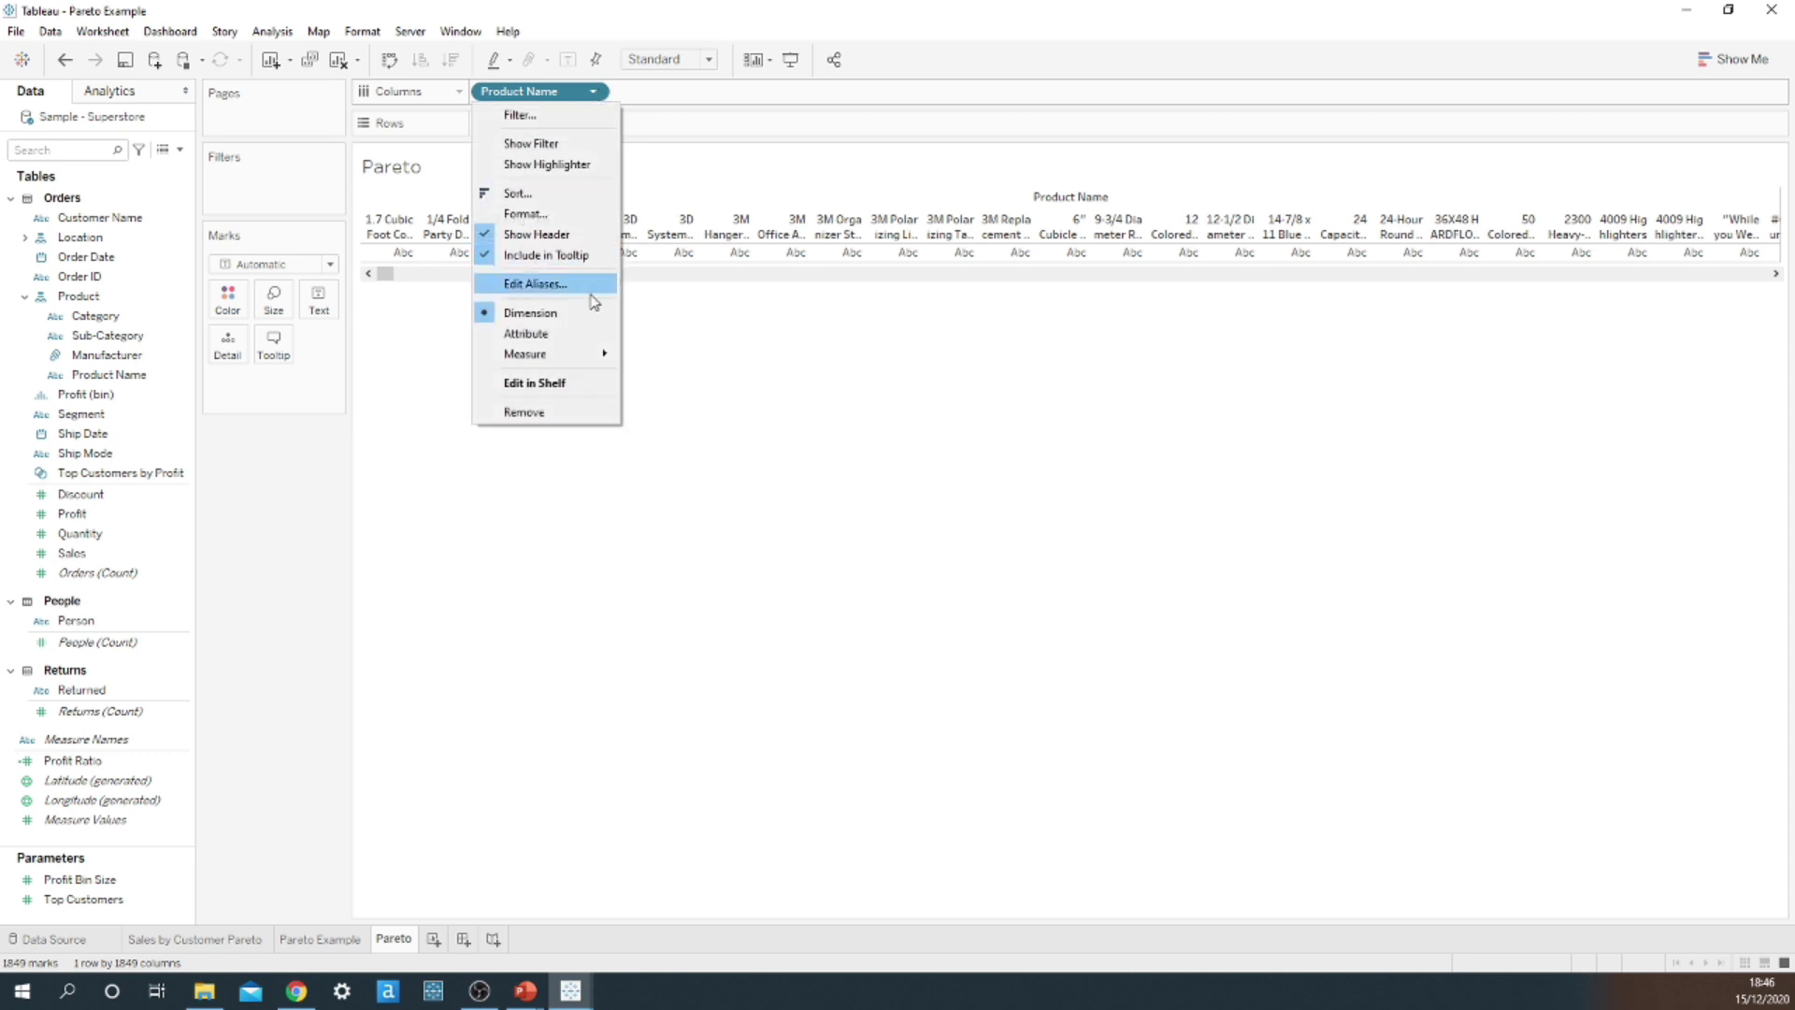
{"action": "mouse_move", "coordinate": [580, 362]}
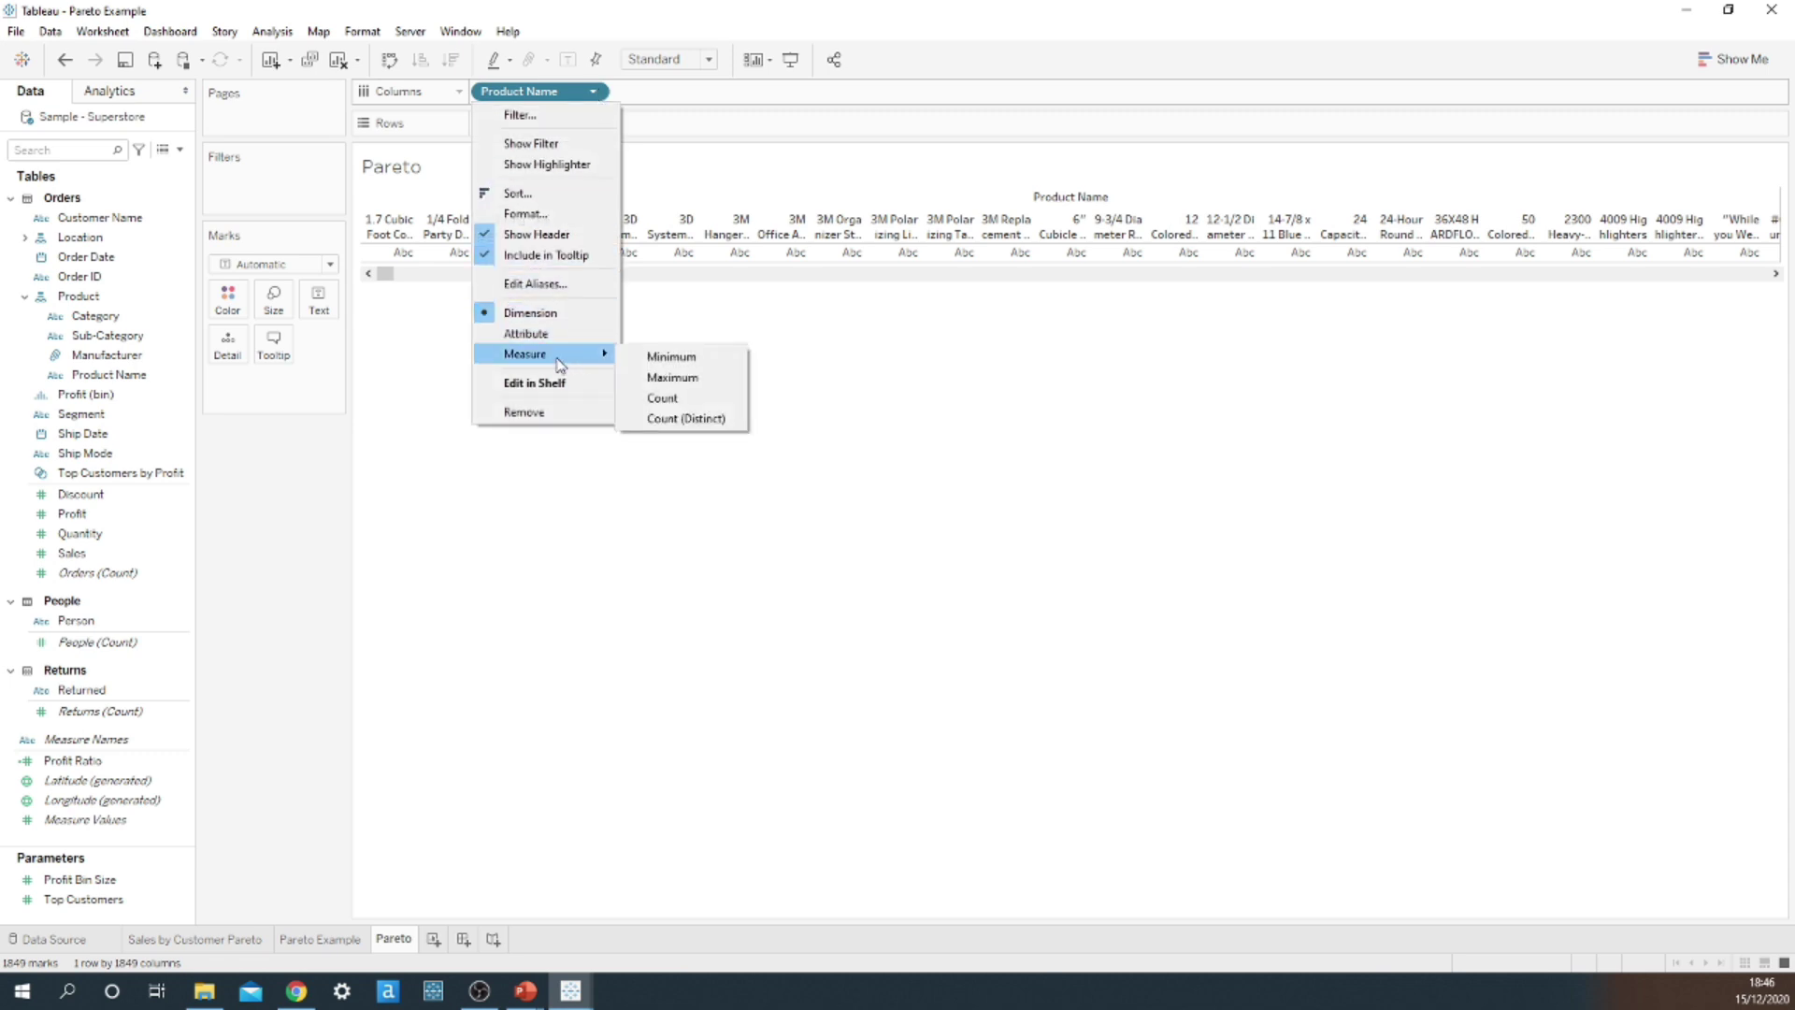
{"action": "left_click", "coordinate": [687, 419]}
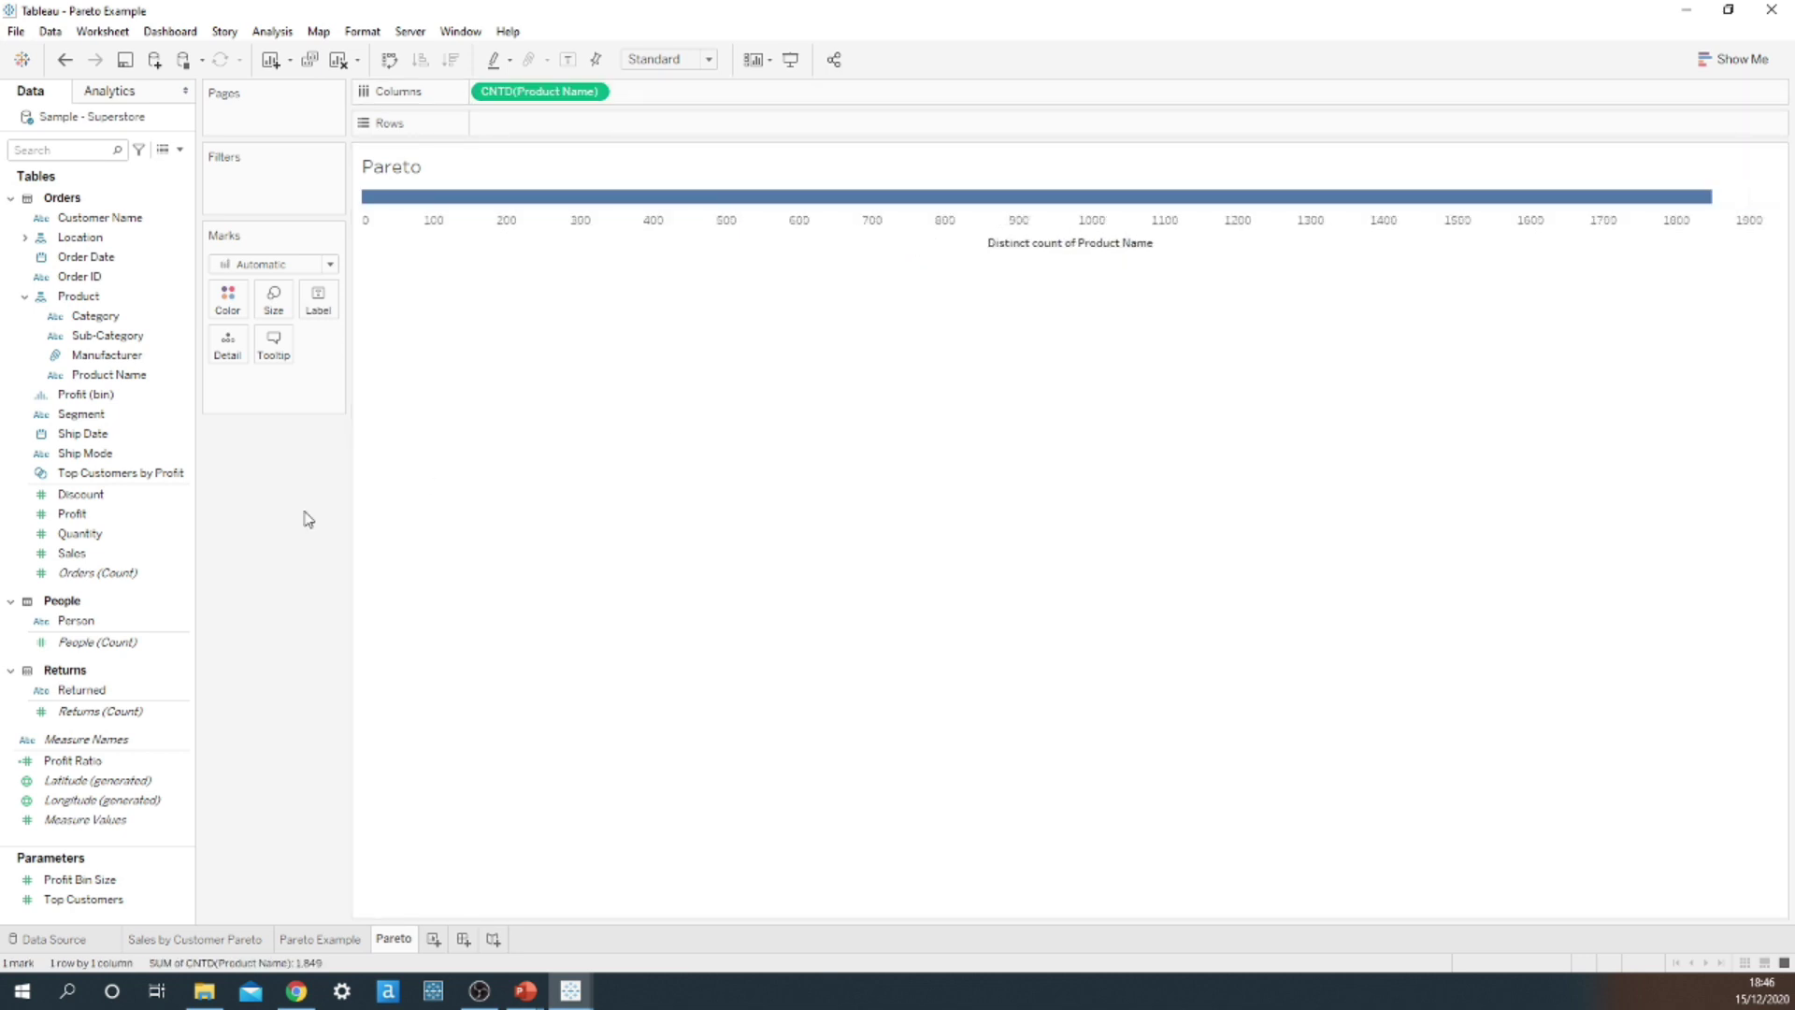
{"action": "left_click_drag", "start_coordinate": [112, 553], "coordinate": [577, 126]}
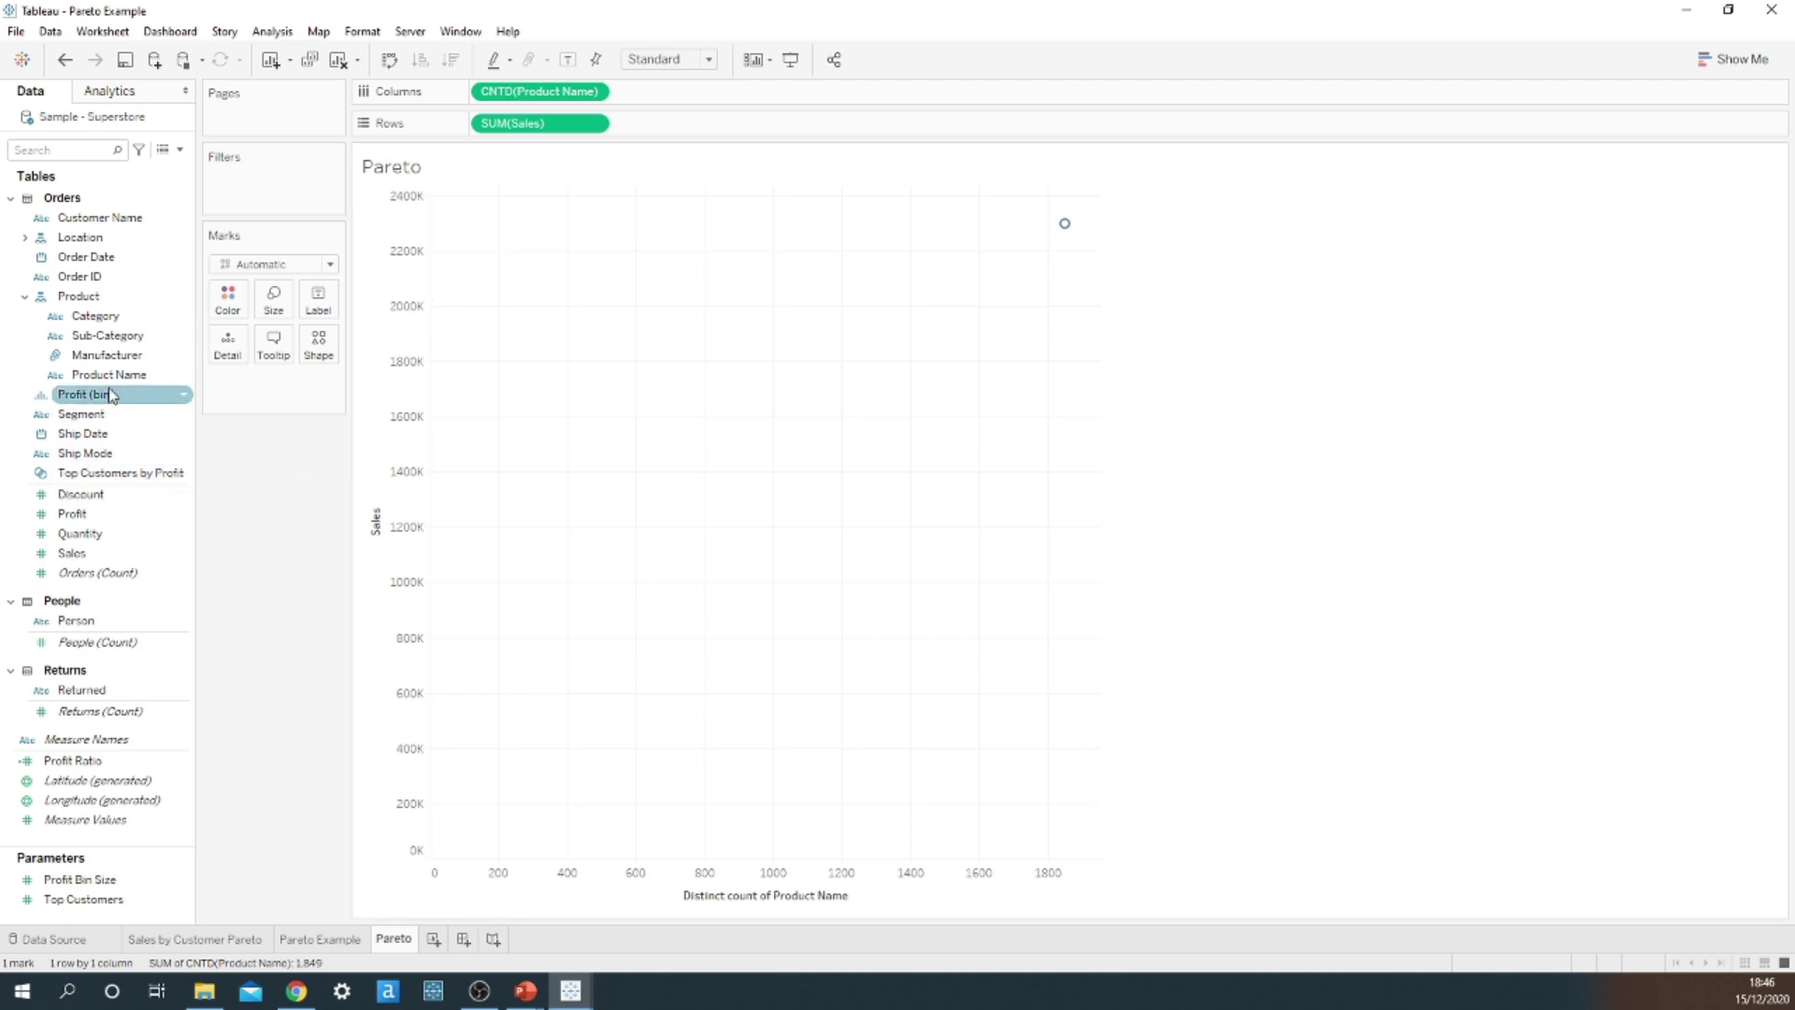
Add Product Name to Detail on the Marks card and switch the mark type to Area
{"action": "left_click_drag", "start_coordinate": [109, 376], "coordinate": [234, 363]}
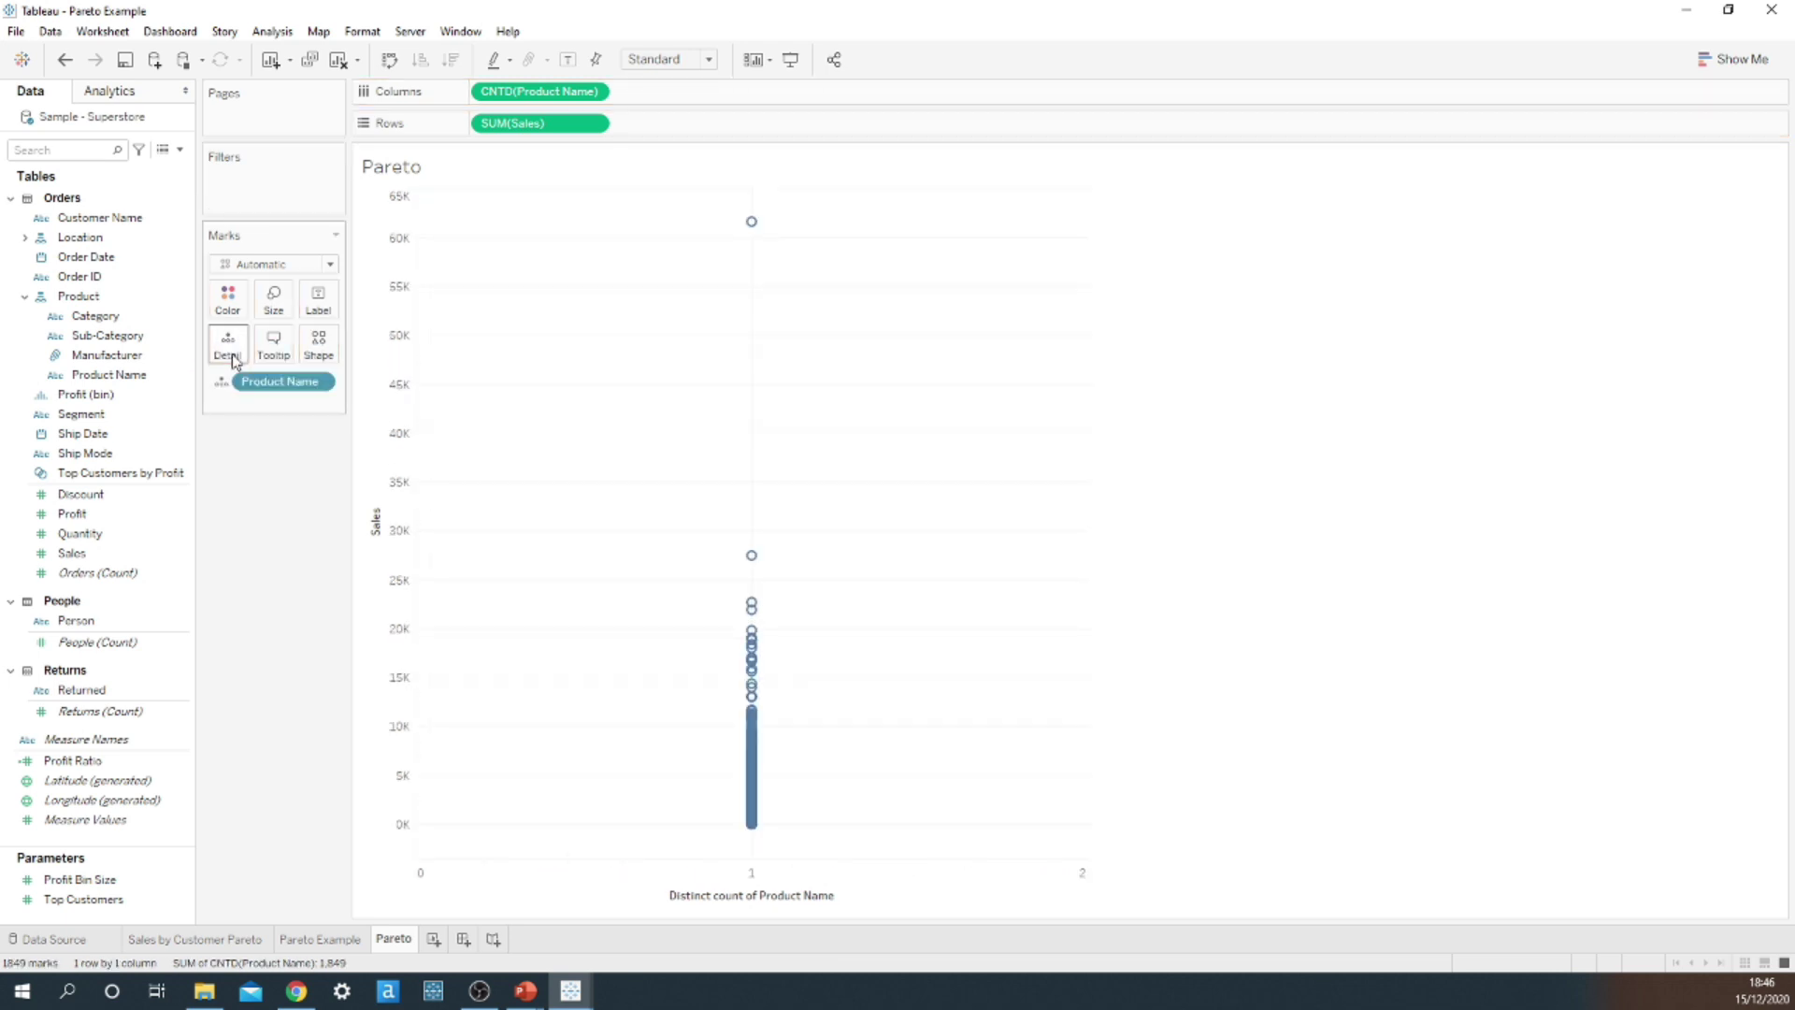
{"action": "left_click", "coordinate": [330, 266]}
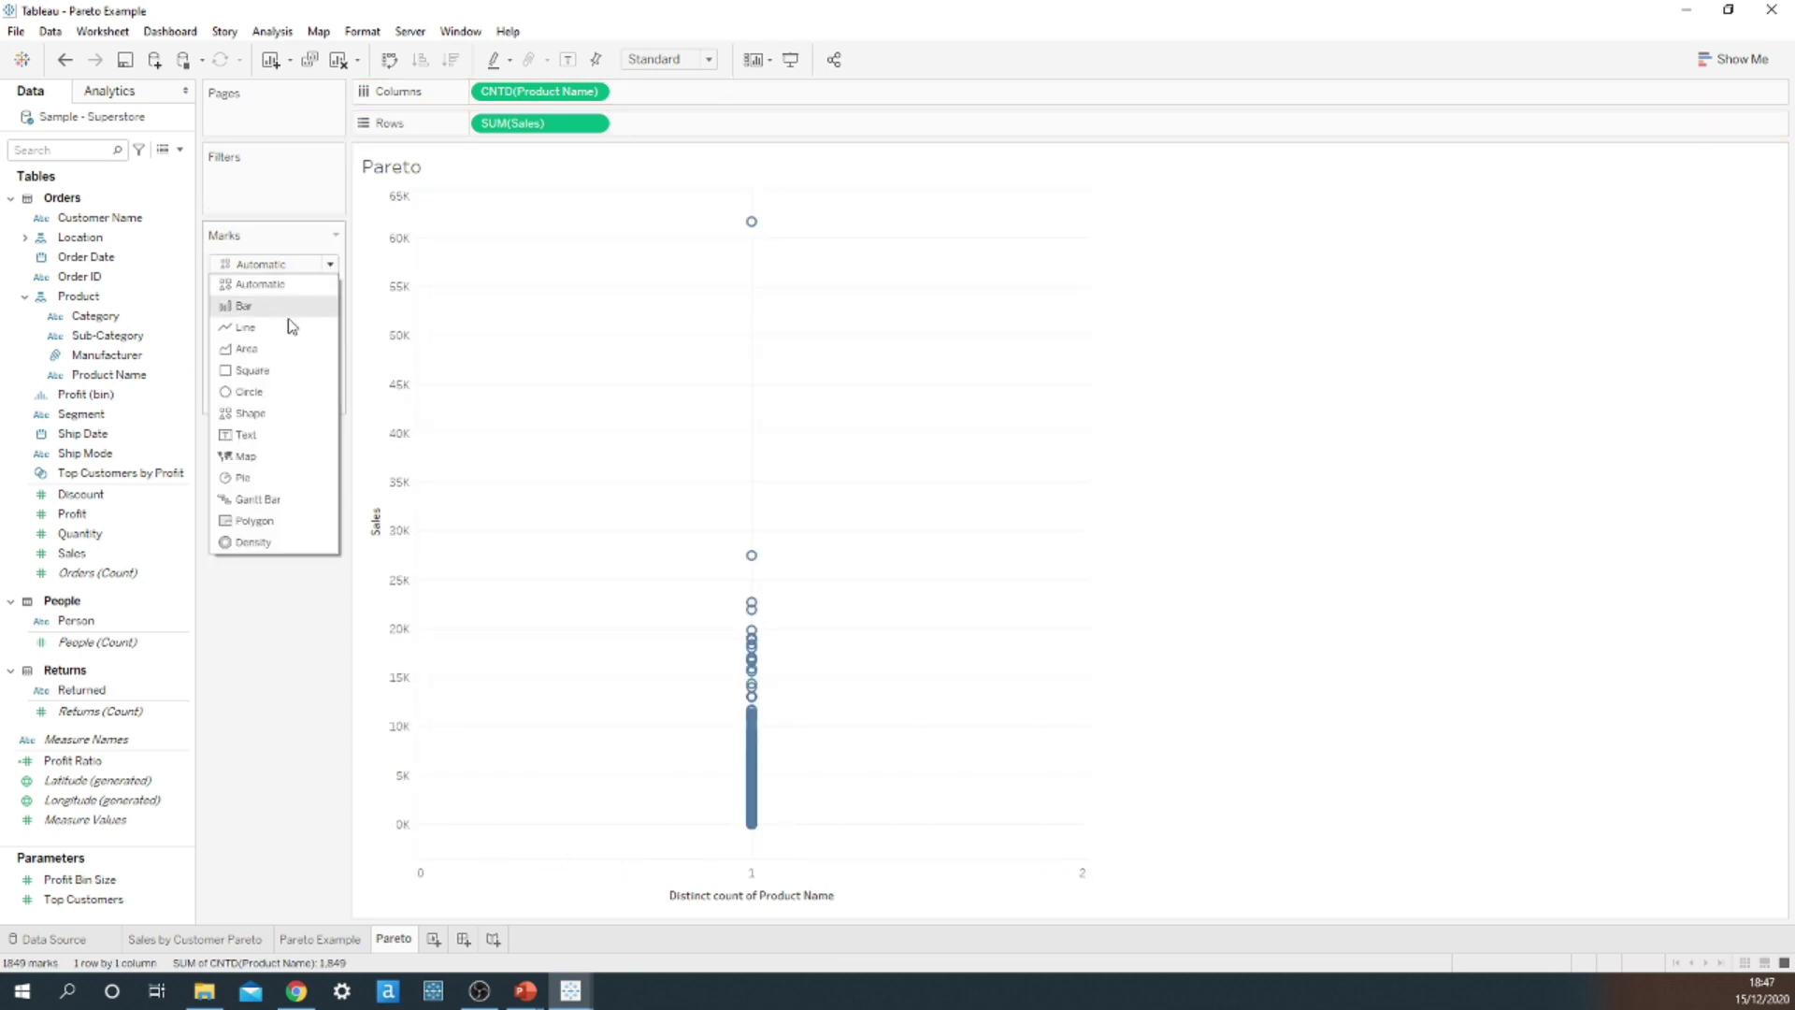
{"action": "left_click", "coordinate": [253, 348]}
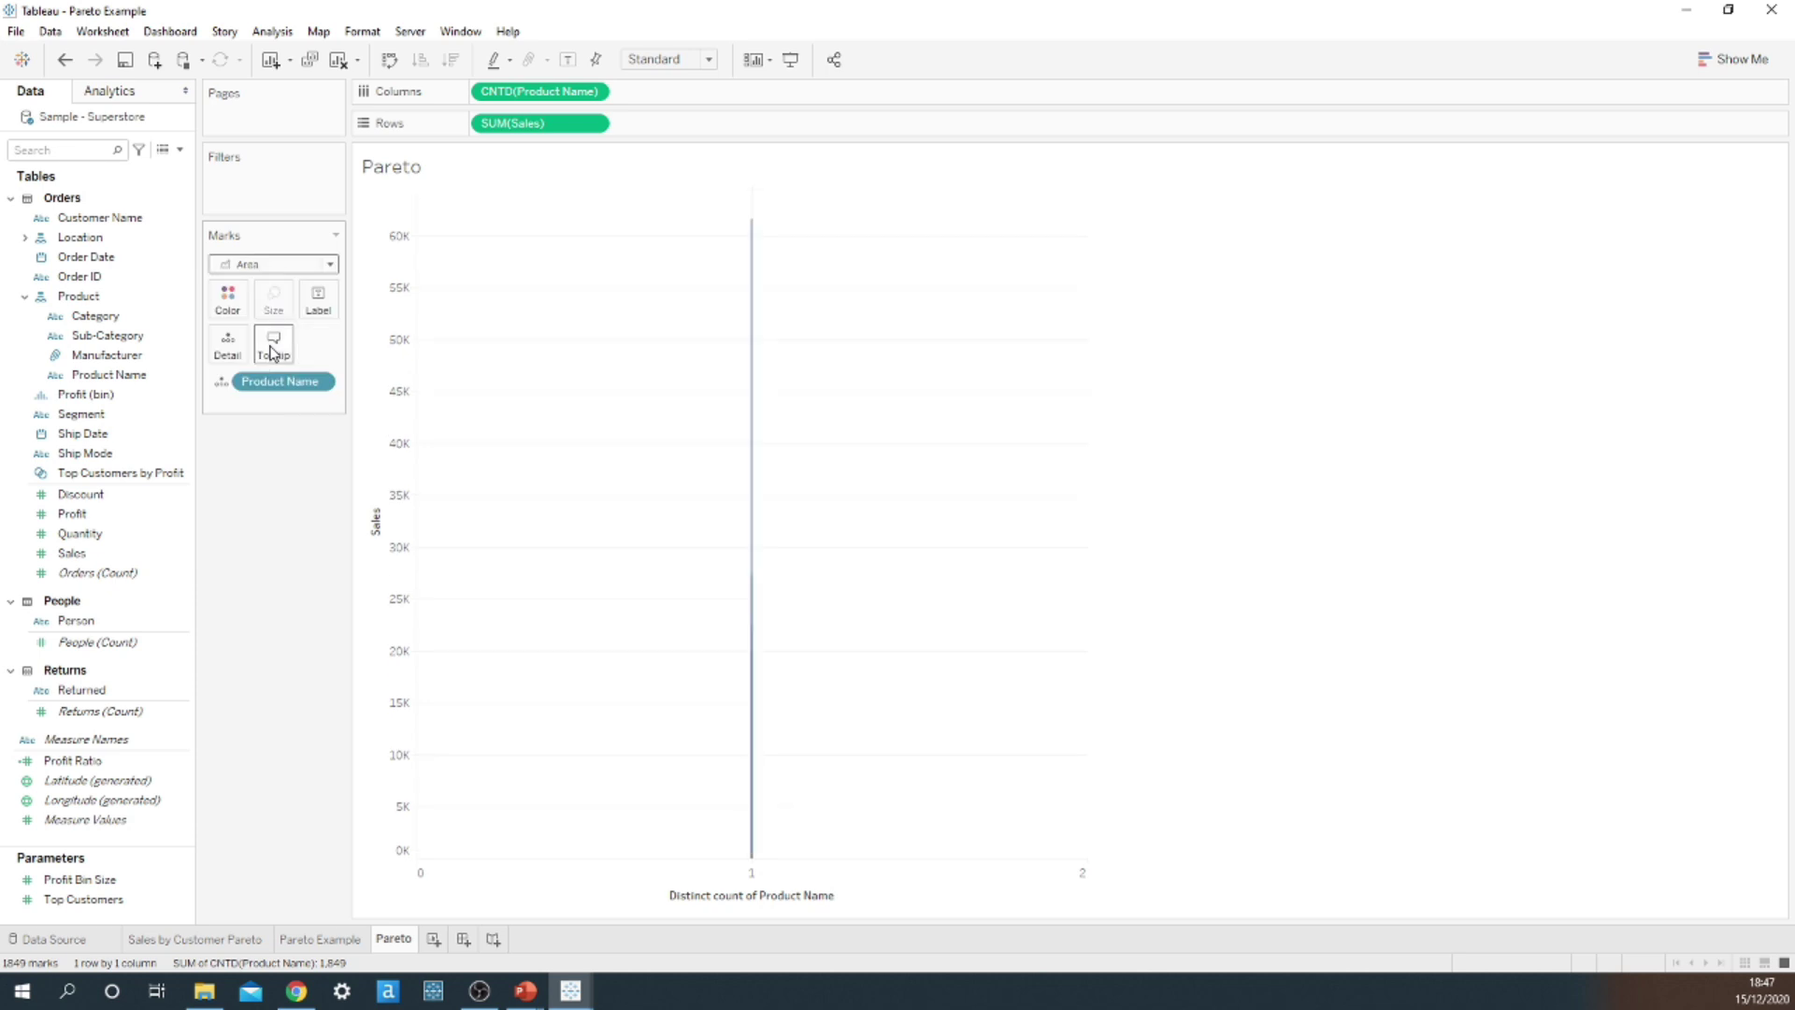
Give CNTD(Product Name) a Running Total along Product Name with a secondary Percent of Total
{"action": "left_click", "coordinate": [594, 93]}
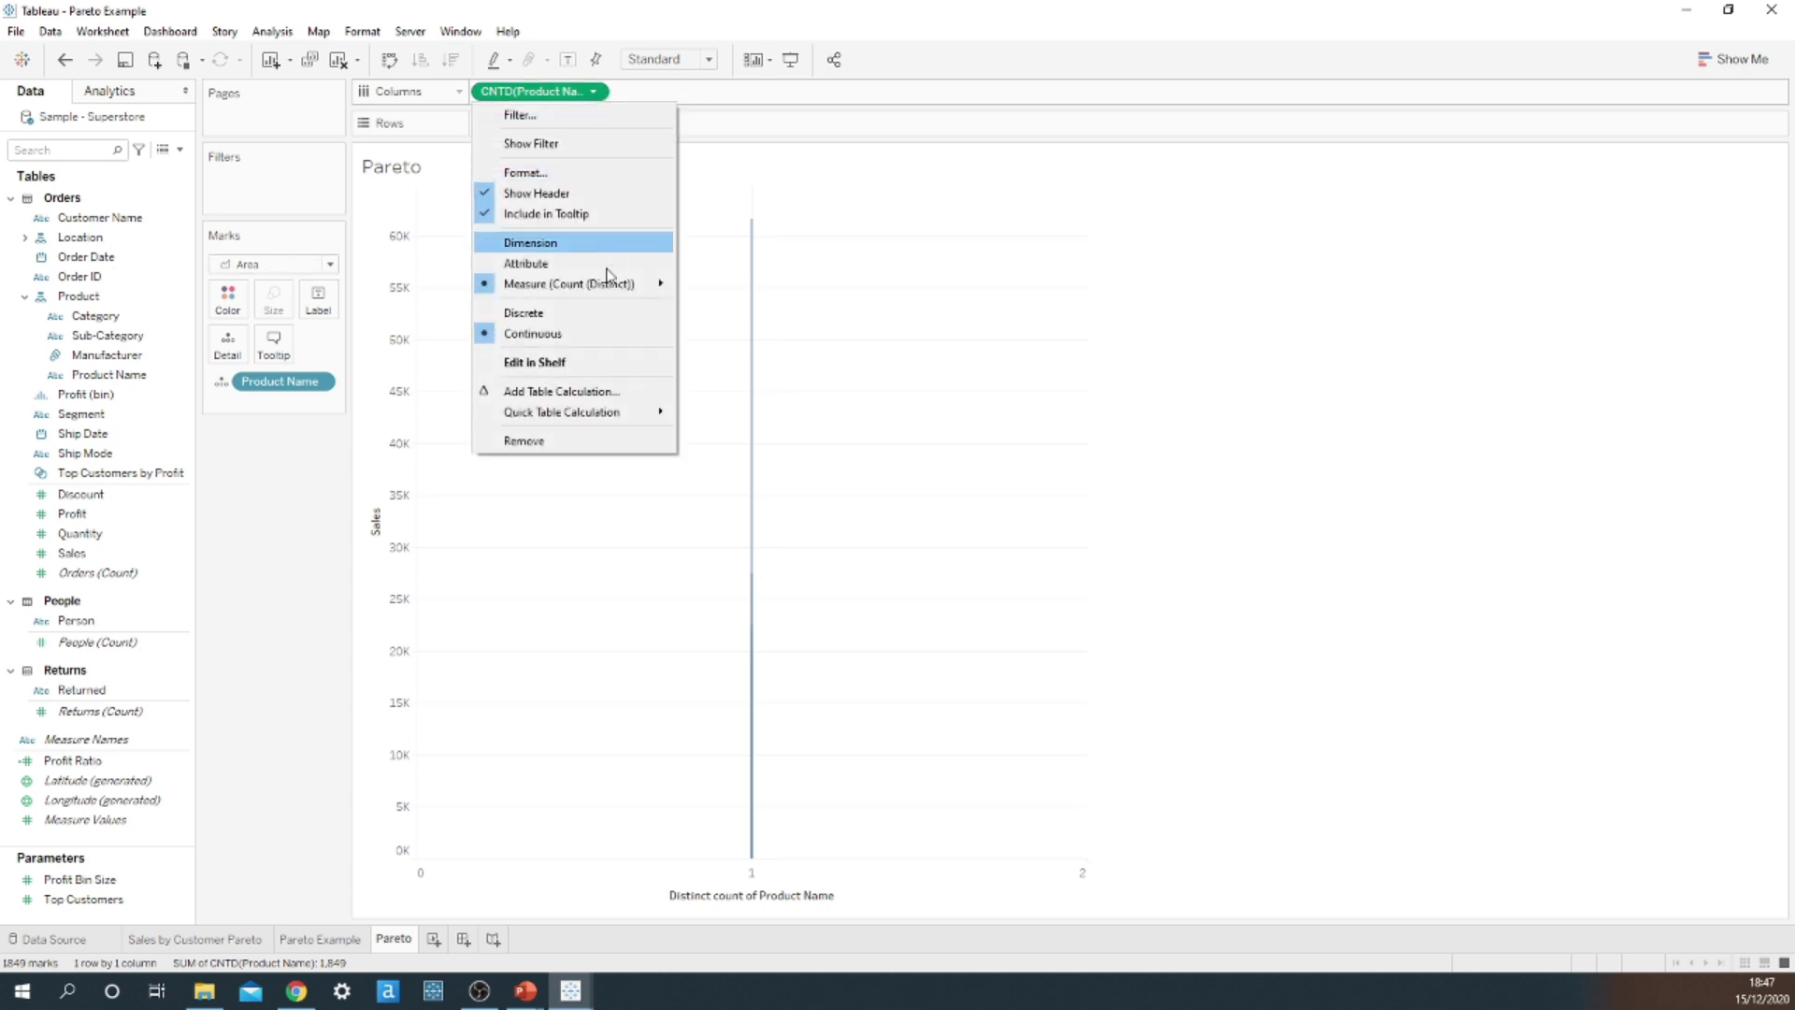
{"action": "left_click", "coordinate": [576, 392]}
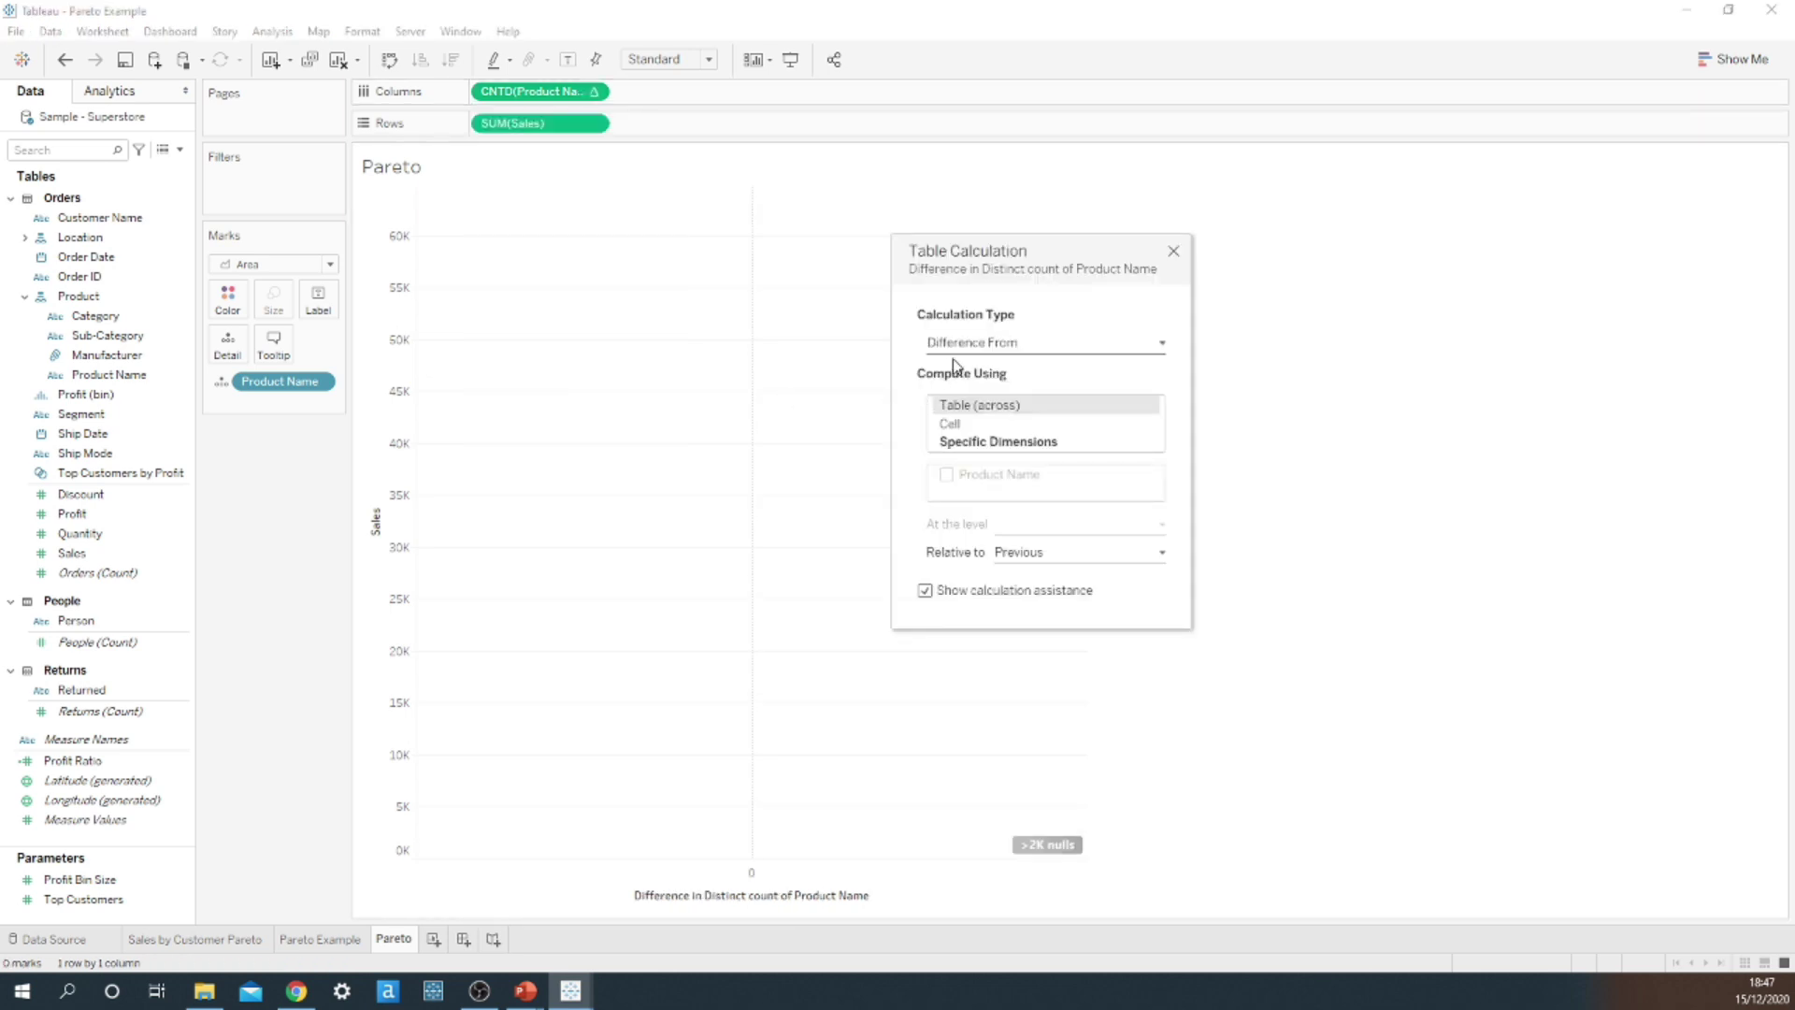
{"action": "left_click", "coordinate": [961, 346]}
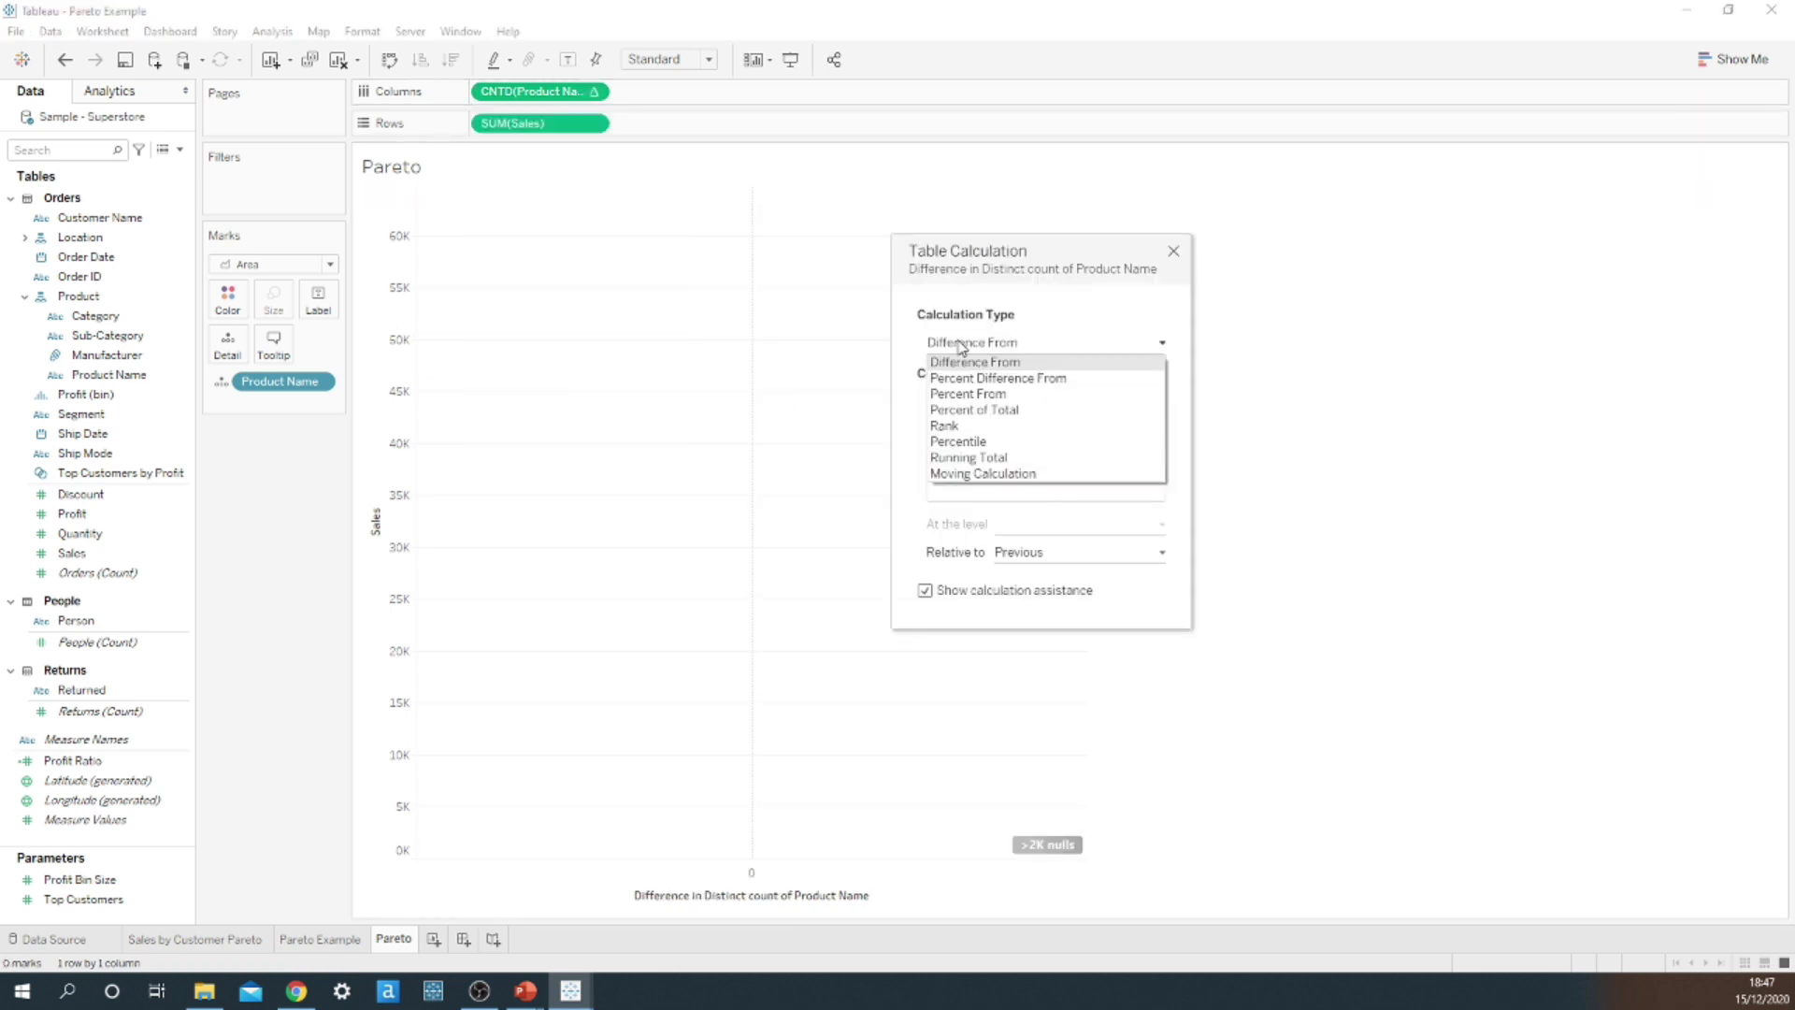
{"action": "left_click", "coordinate": [989, 458]}
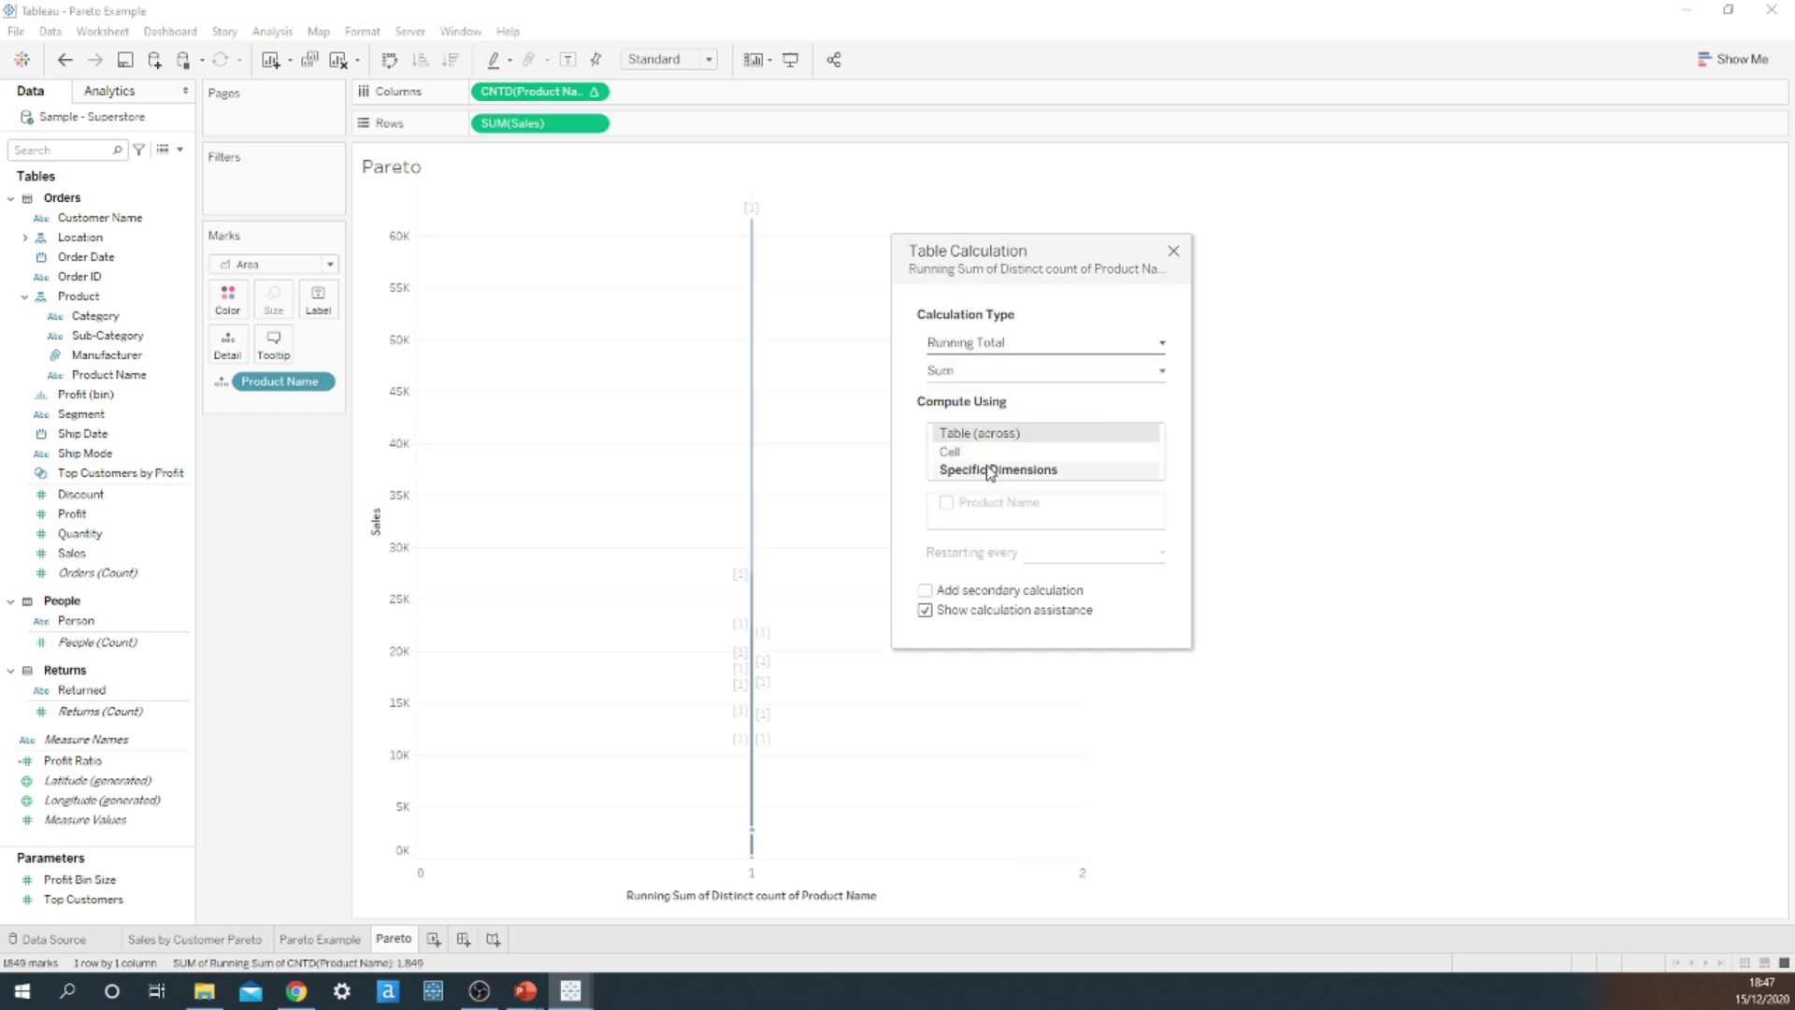
{"action": "left_click", "coordinate": [989, 471]}
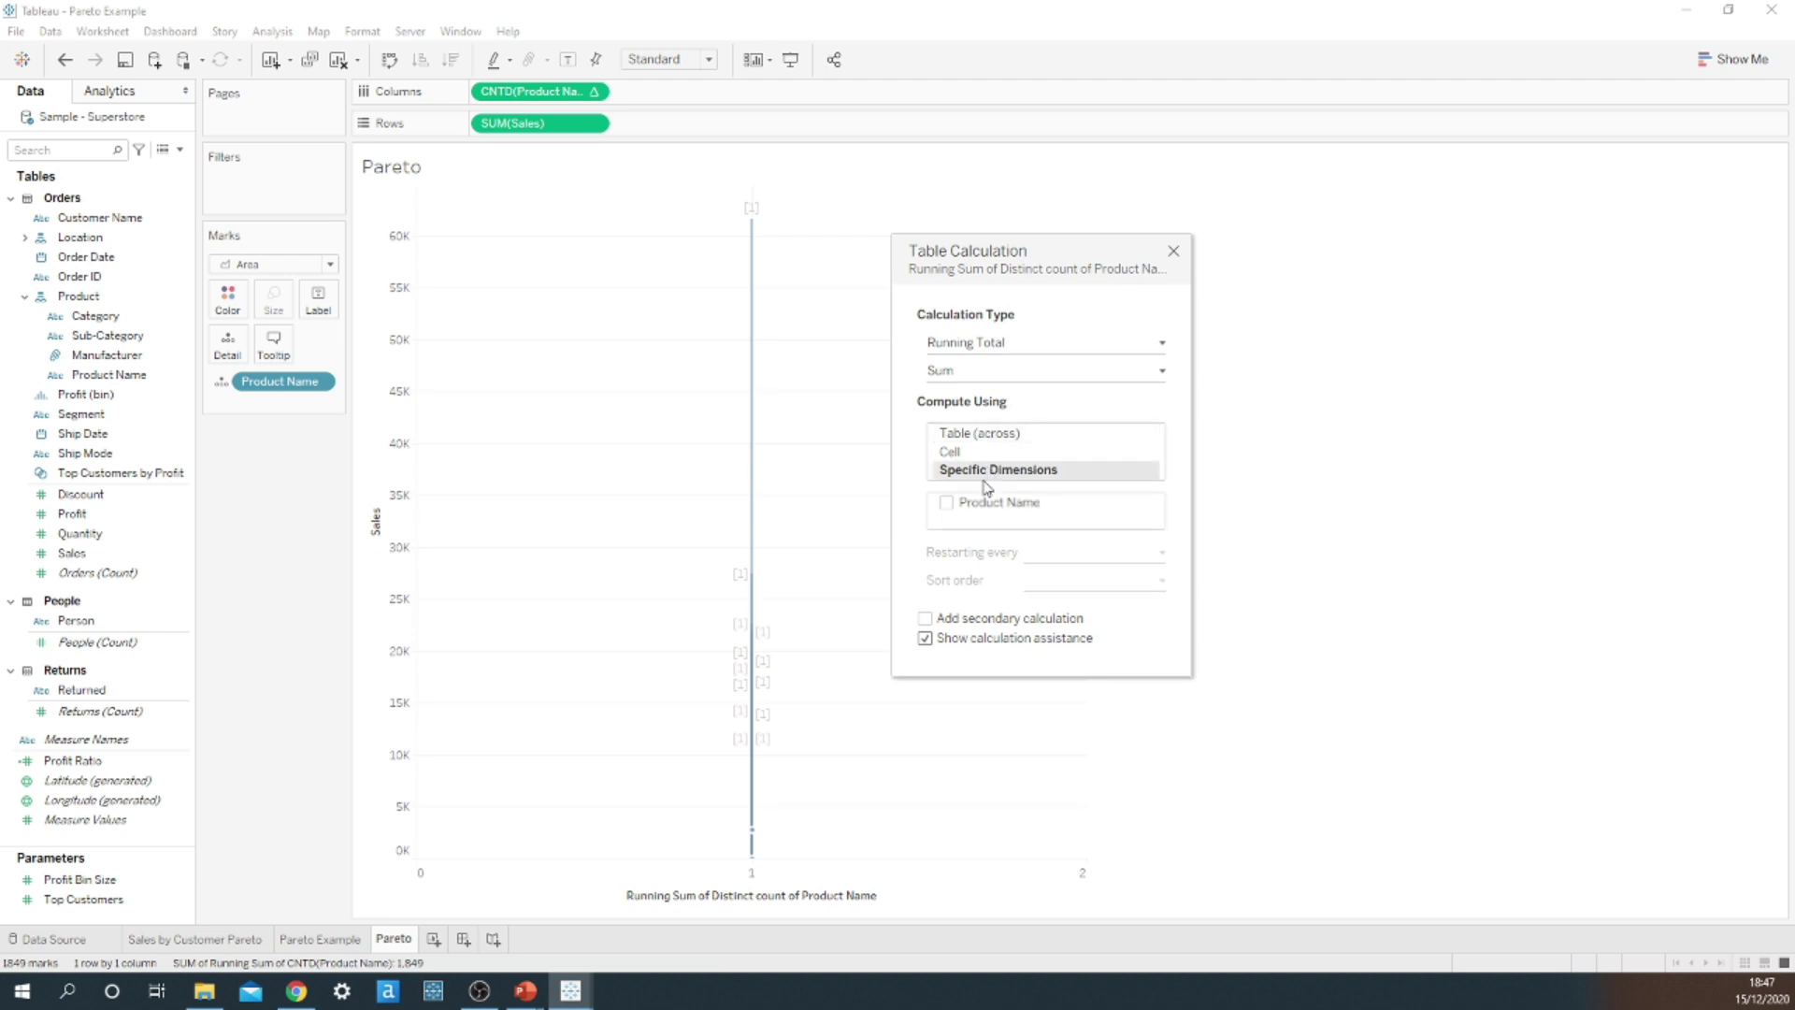
{"action": "left_click", "coordinate": [947, 504]}
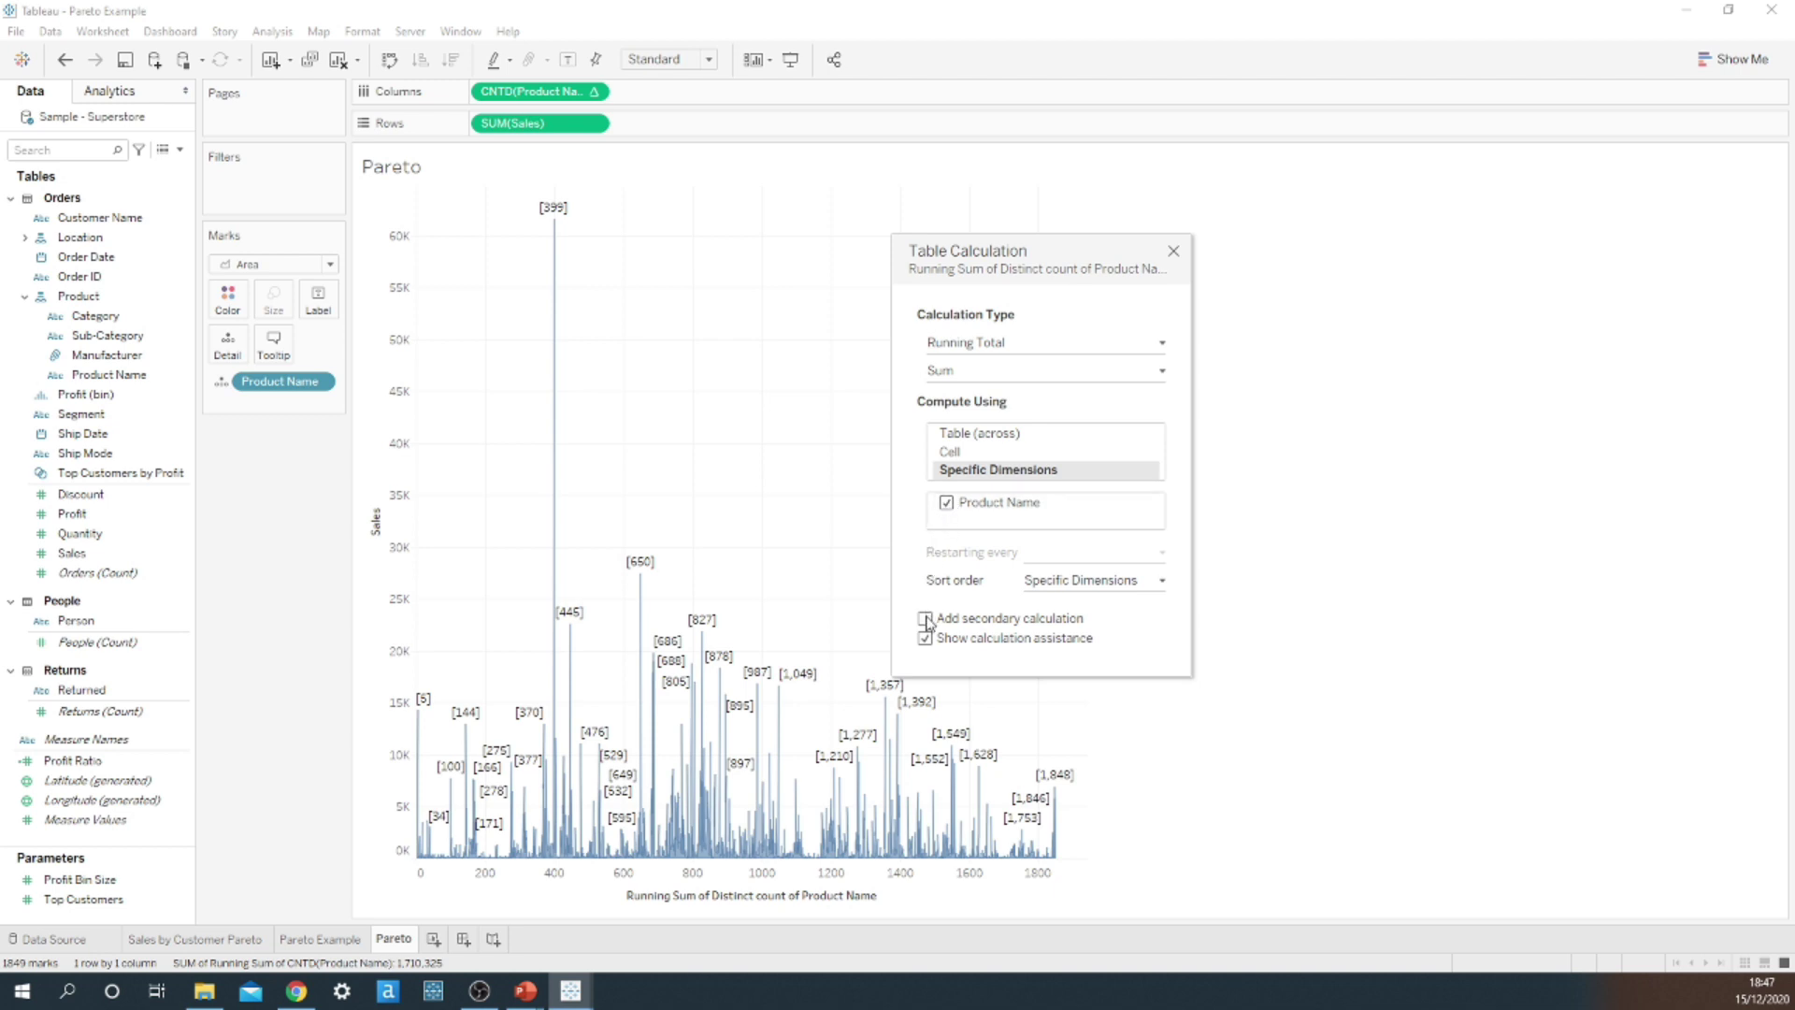
{"action": "left_click", "coordinate": [926, 619]}
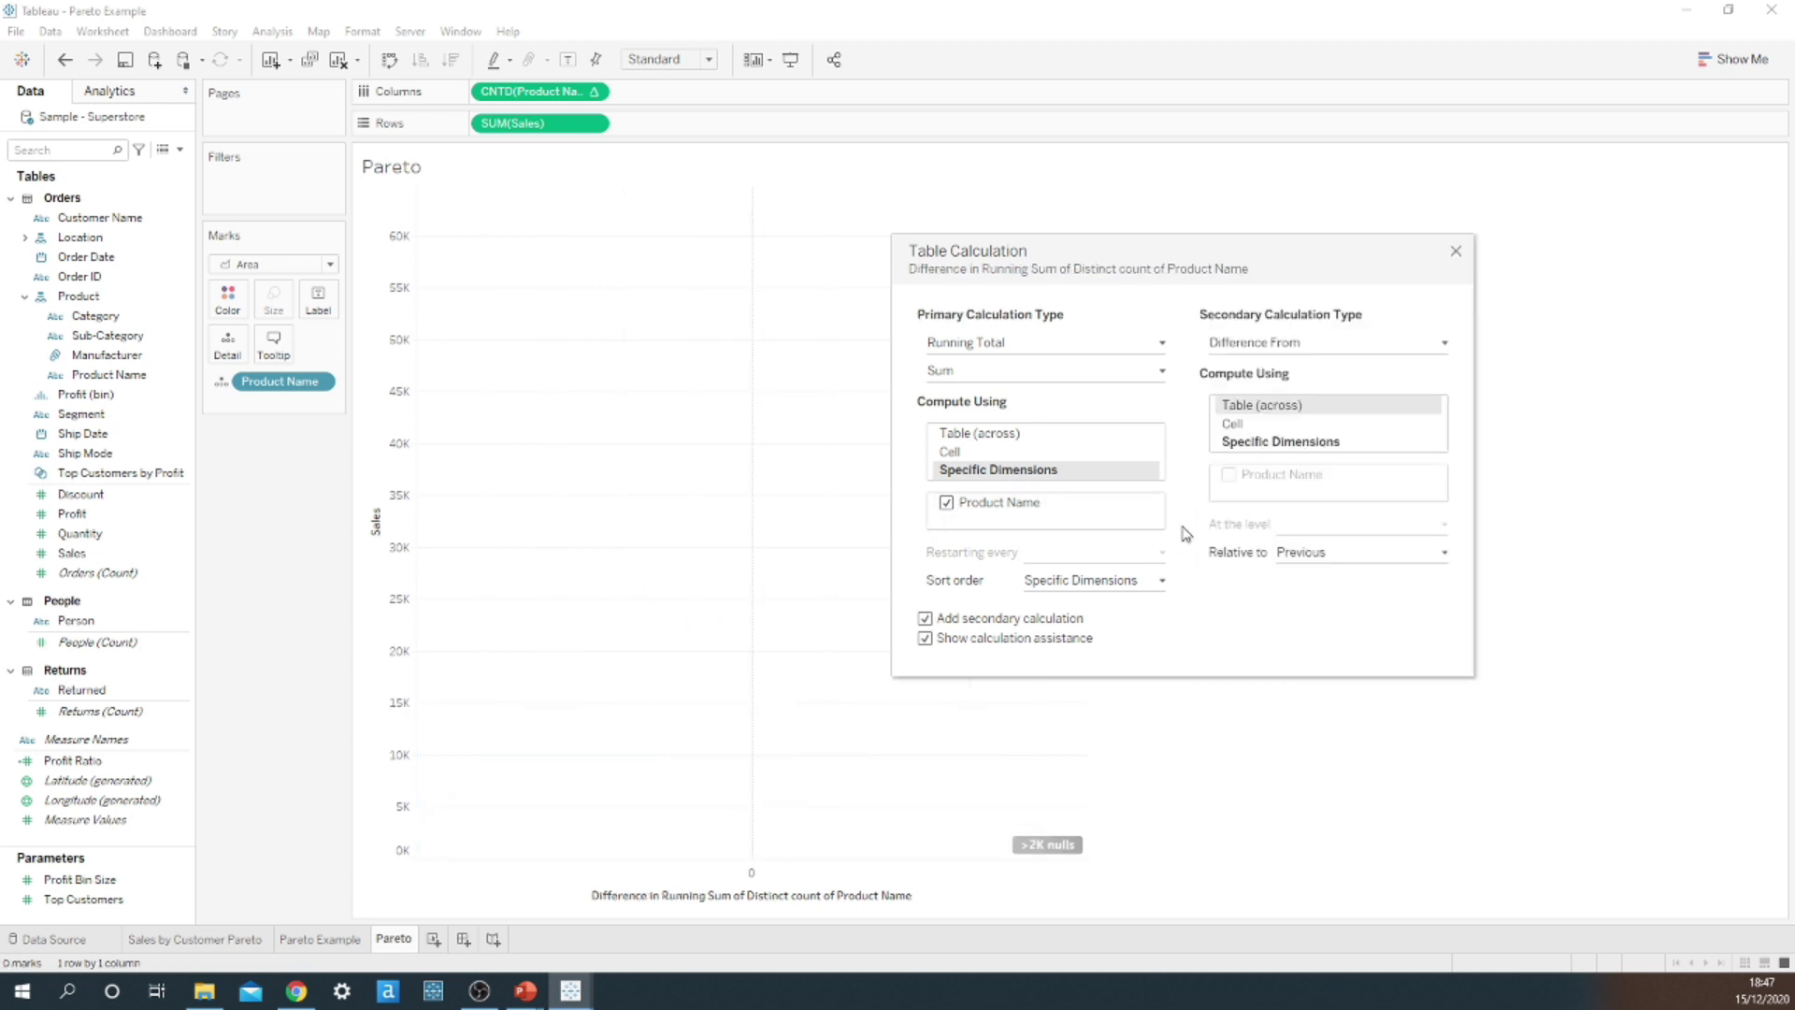
{"action": "left_click", "coordinate": [1260, 343]}
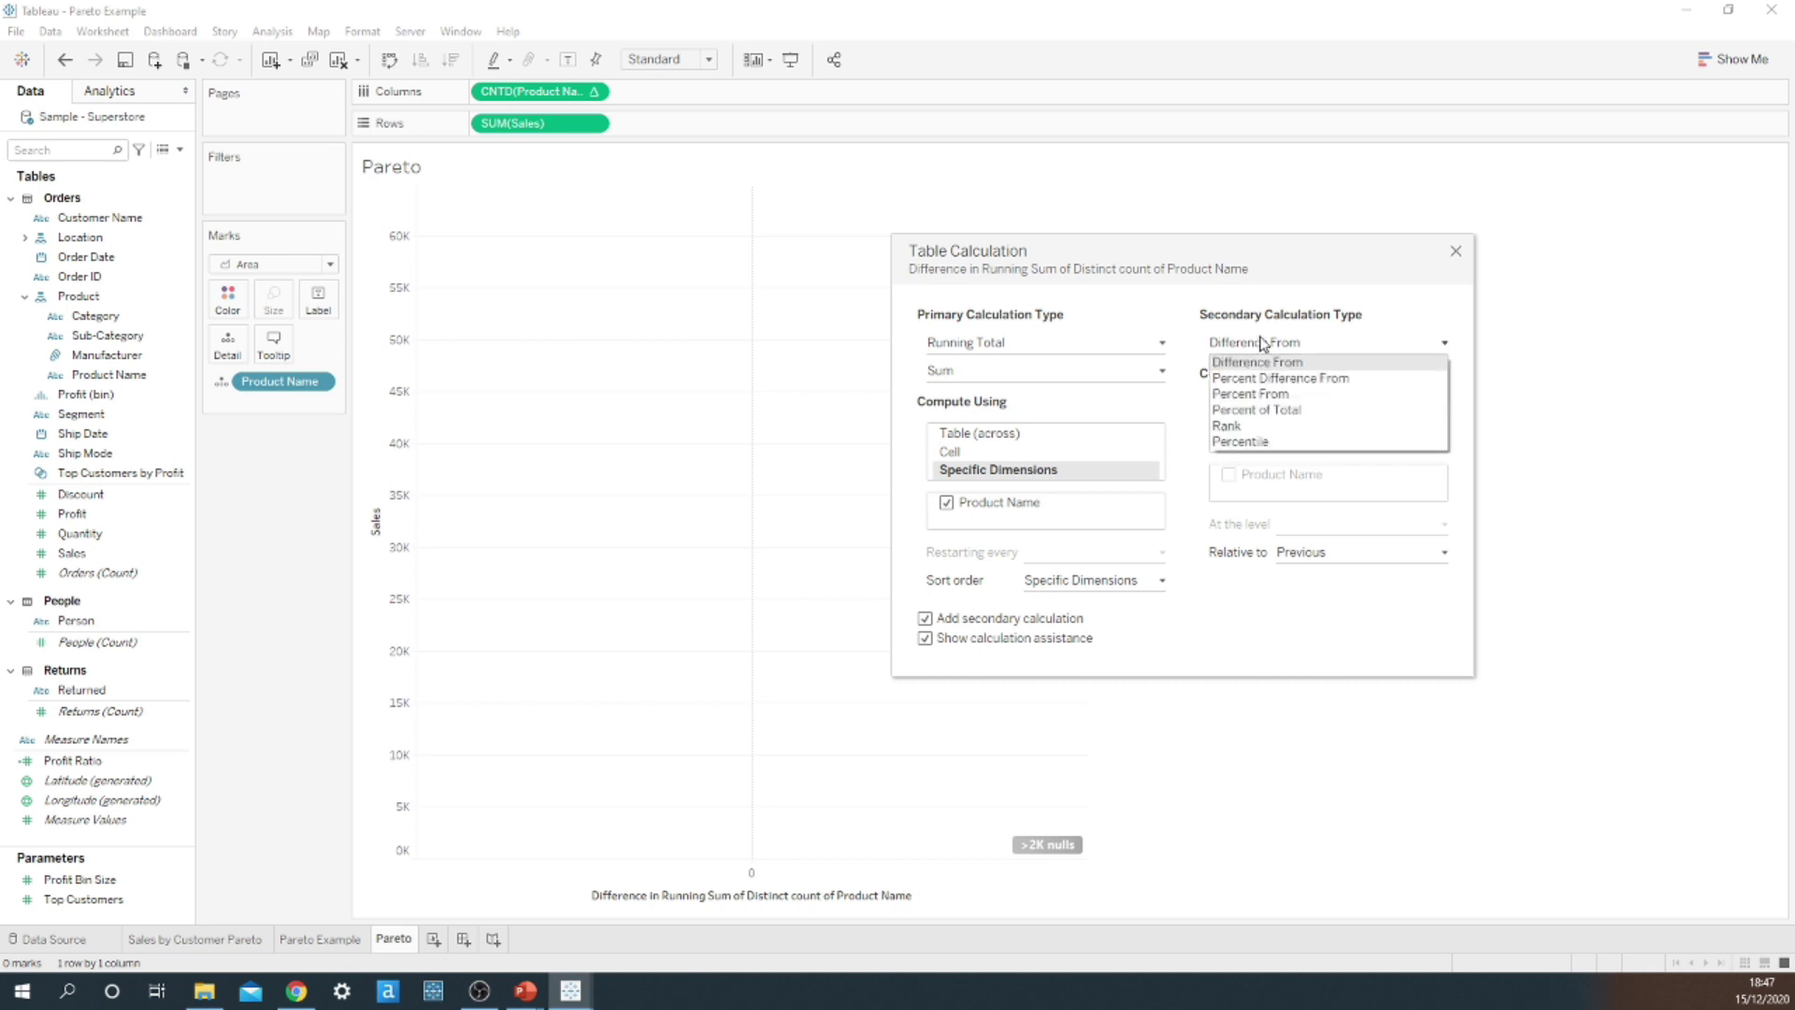
{"action": "left_click", "coordinate": [1261, 409]}
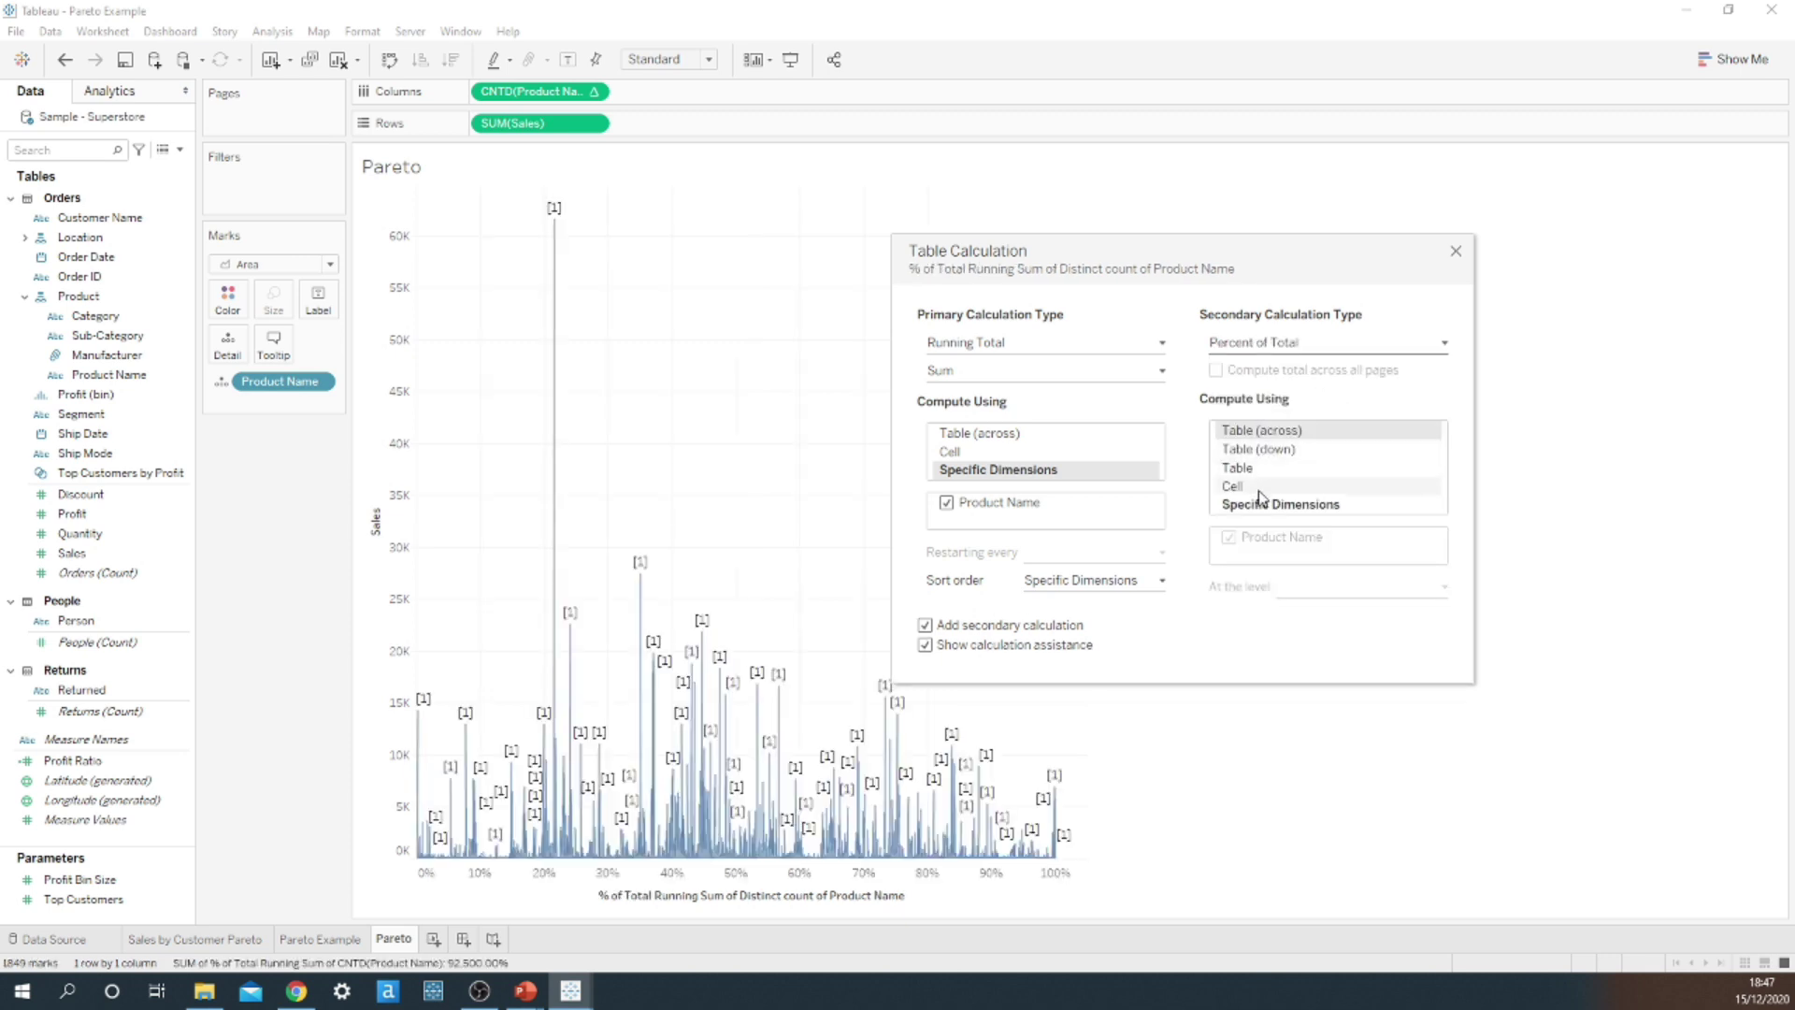
{"action": "left_click", "coordinate": [1335, 506]}
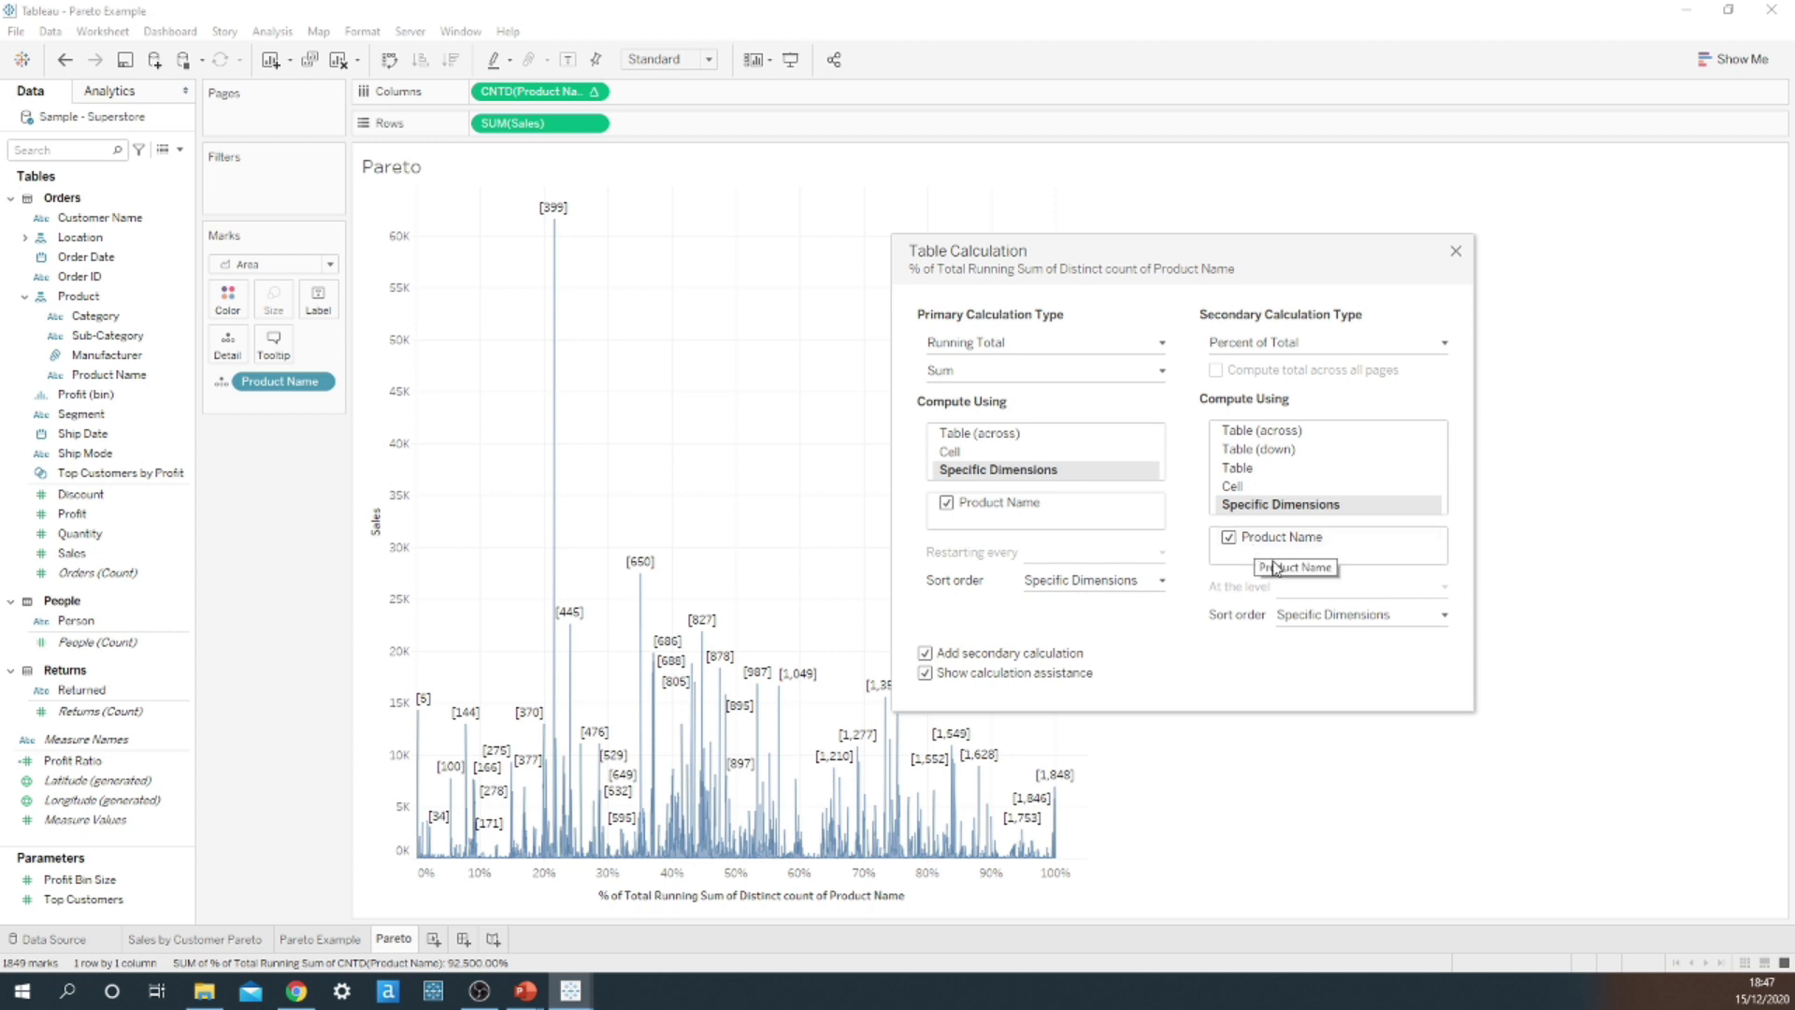
{"action": "left_click", "coordinate": [1457, 254]}
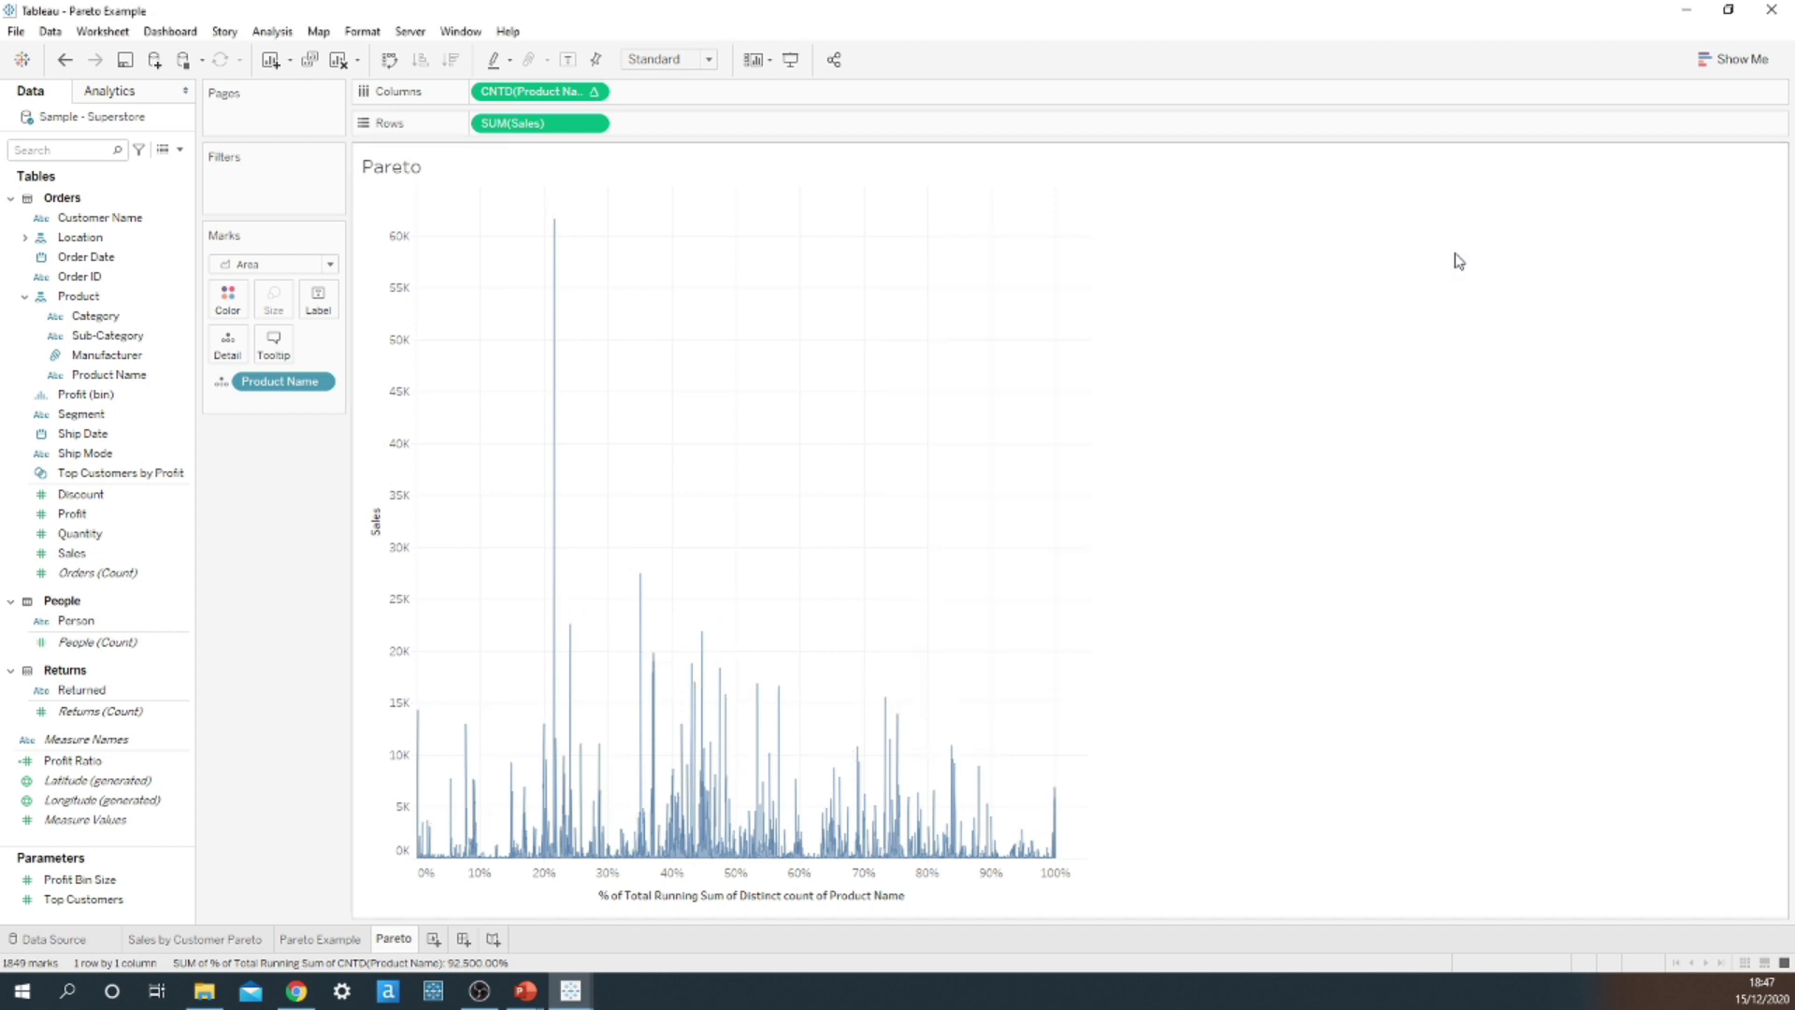
Give SUM(Sales) a Running Total along Product Name with a secondary Percent of Total
{"action": "left_click", "coordinate": [599, 127]}
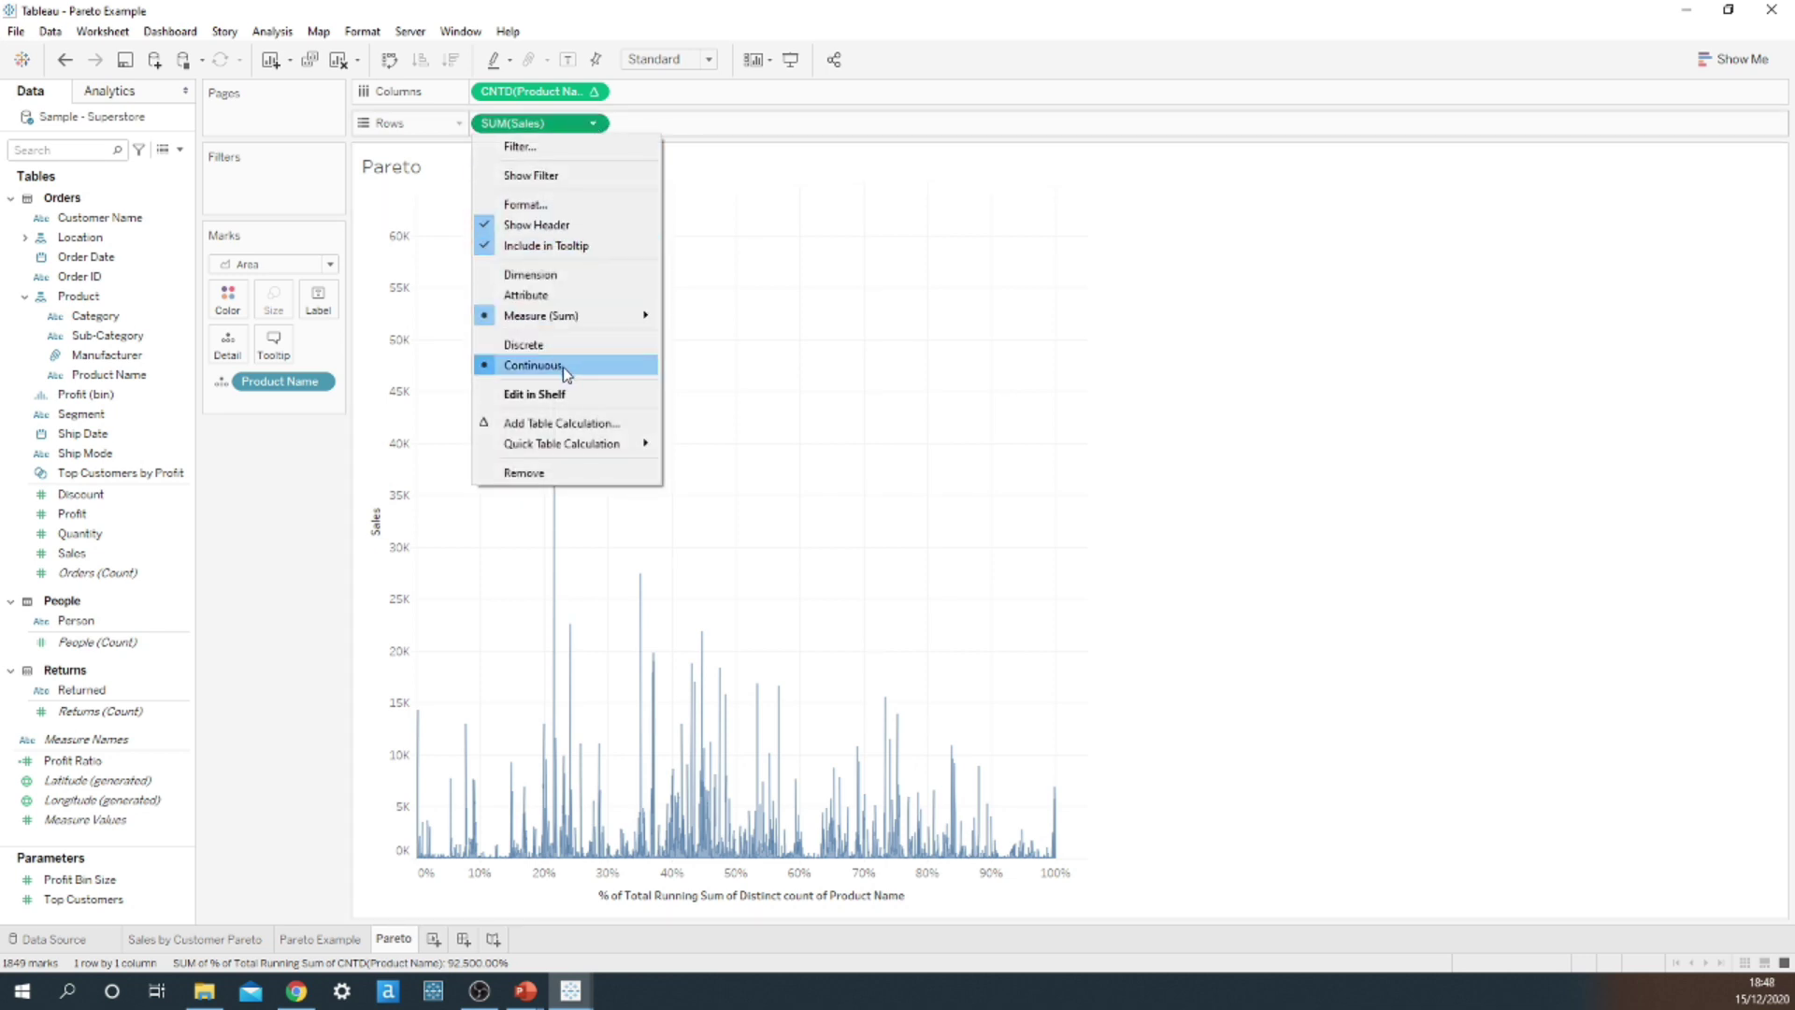
{"action": "left_click", "coordinate": [551, 426]}
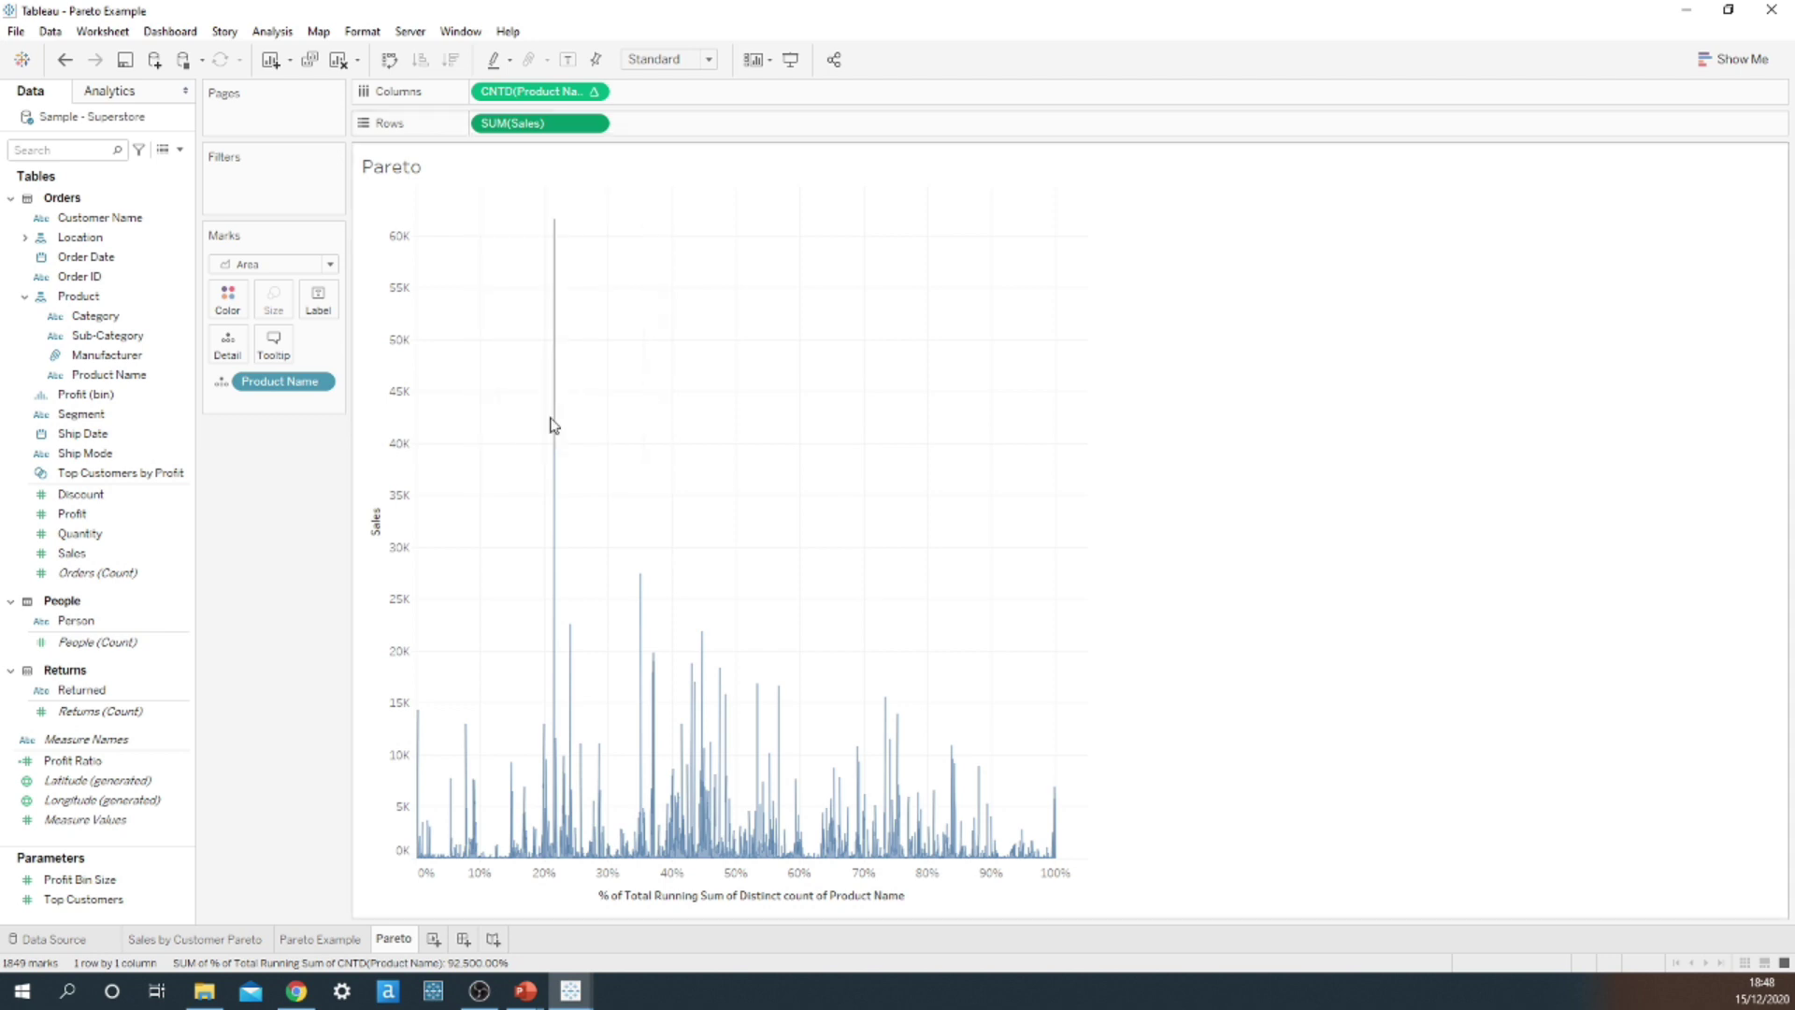
{"action": "left_click", "coordinate": [996, 344]}
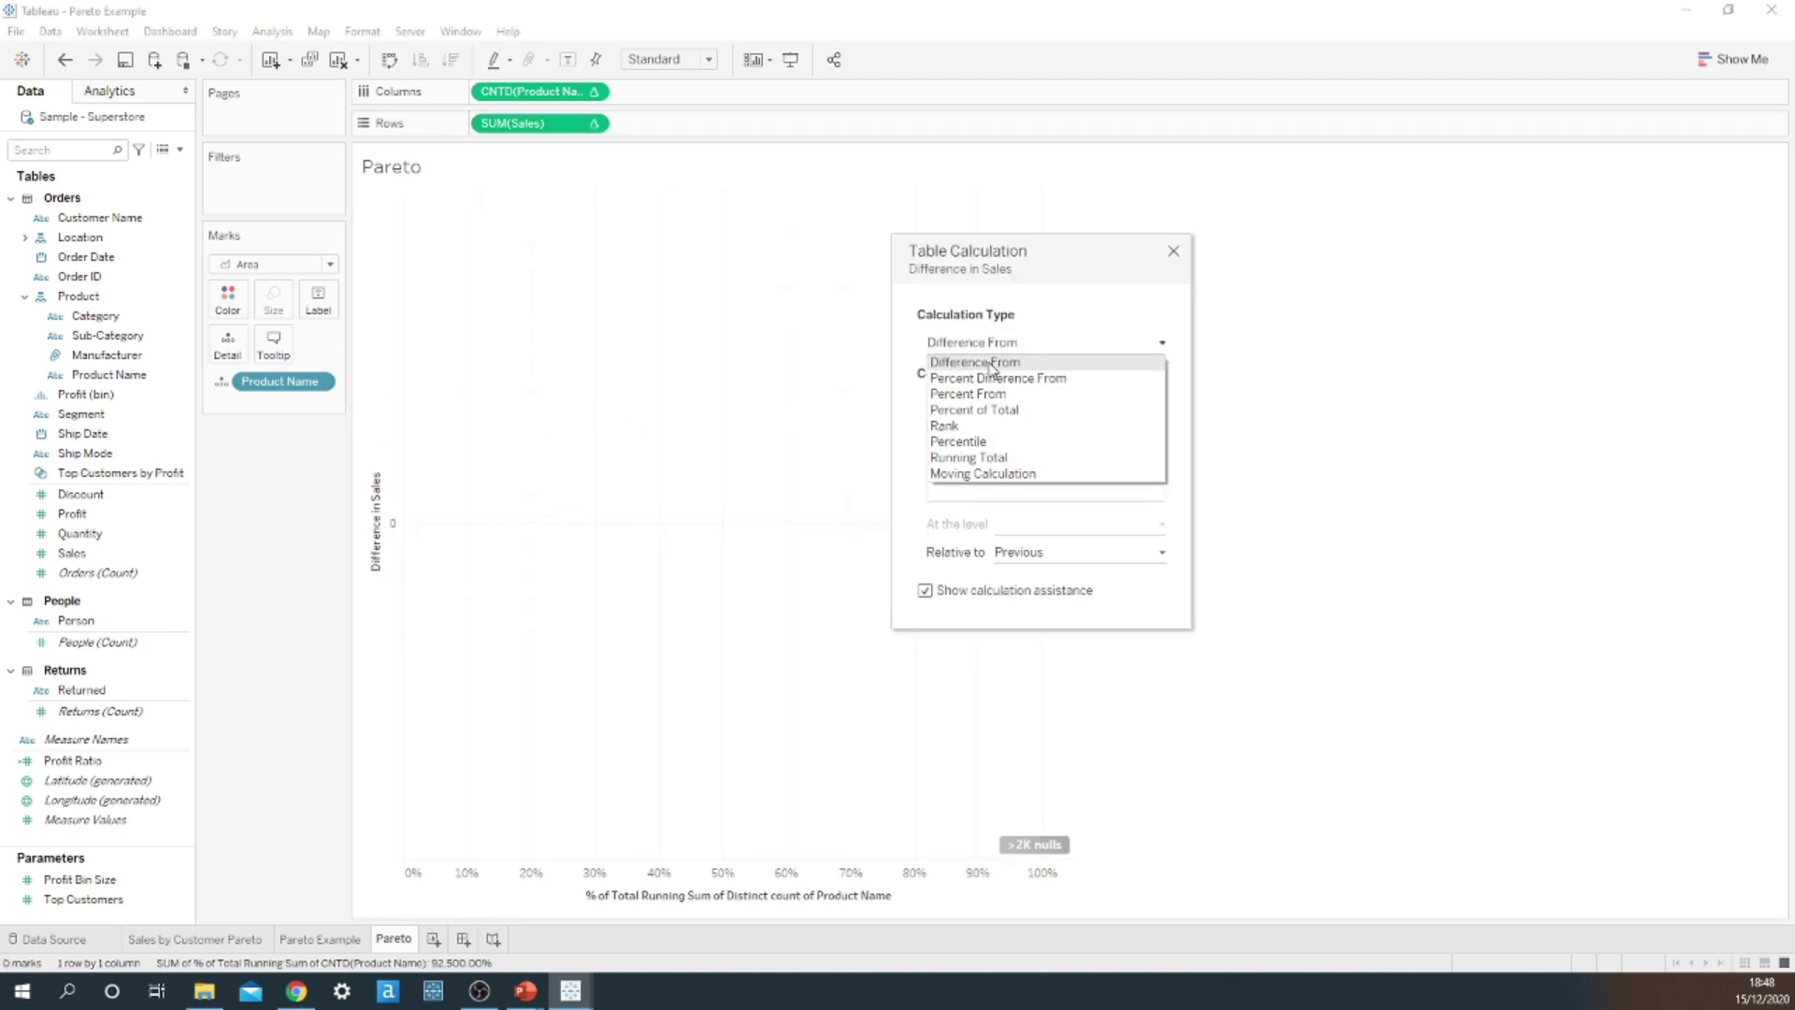
{"action": "left_click", "coordinate": [986, 458]}
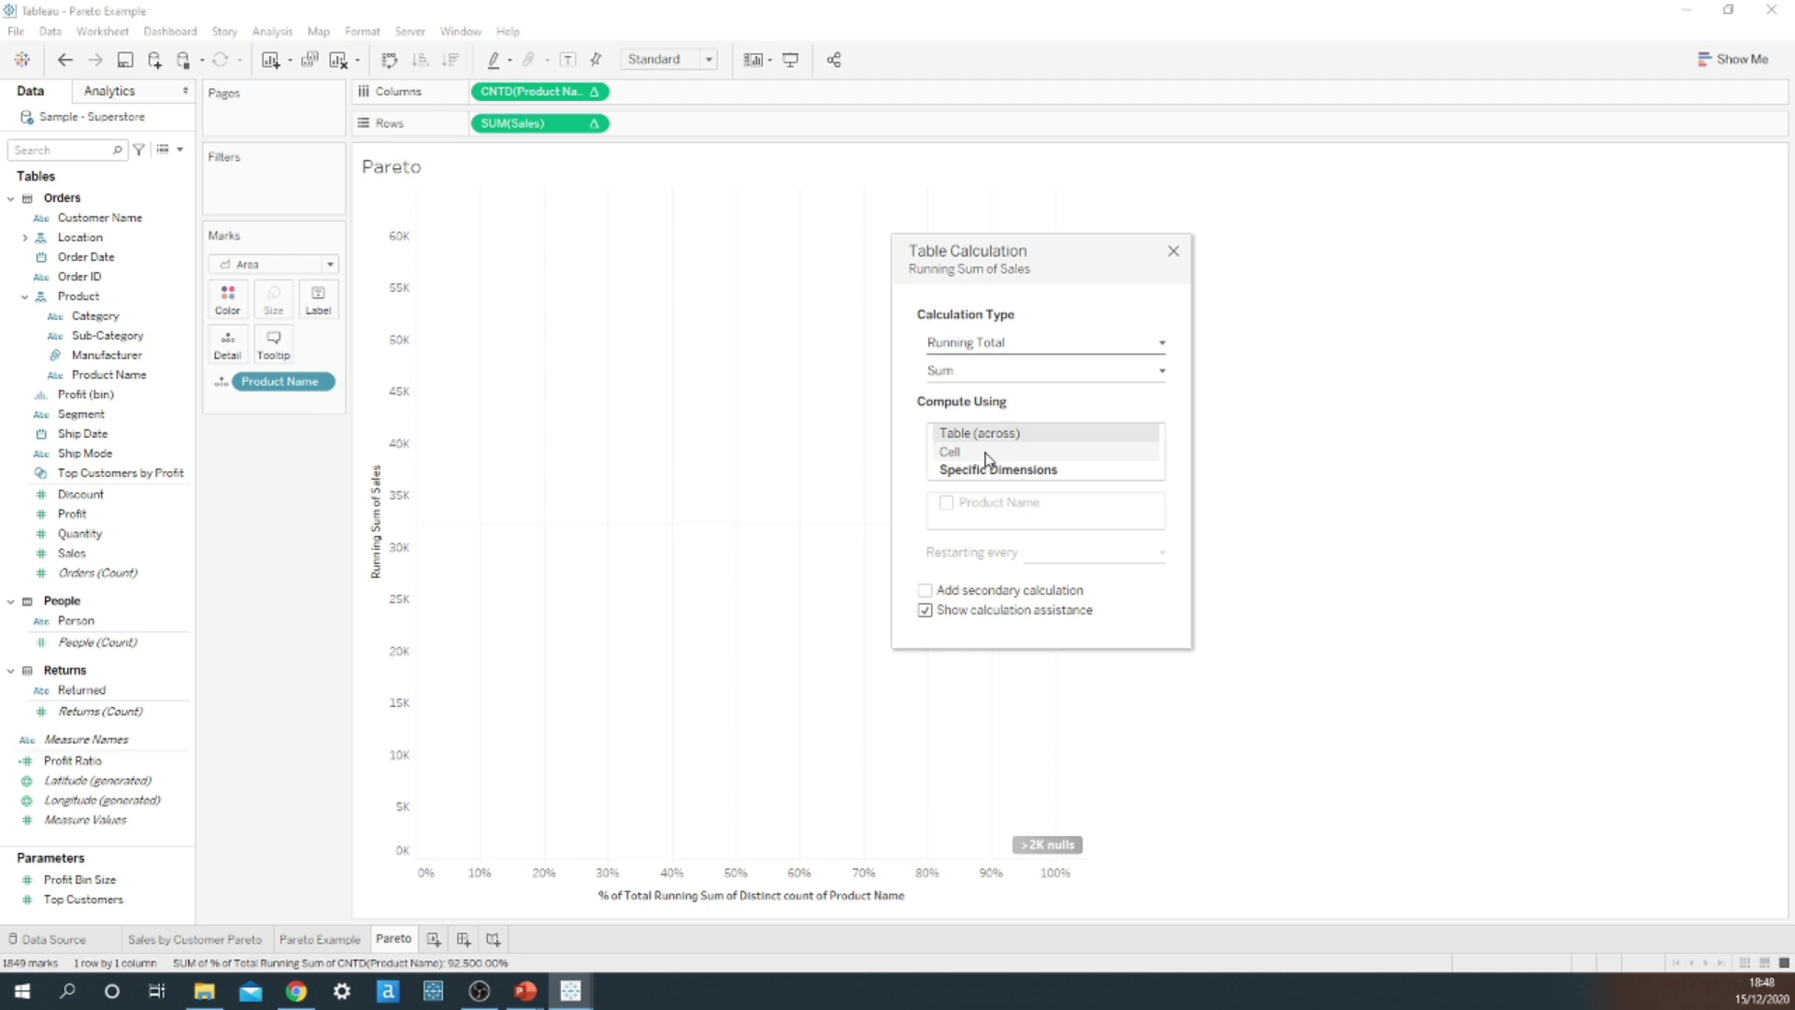
{"action": "left_click", "coordinate": [989, 473]}
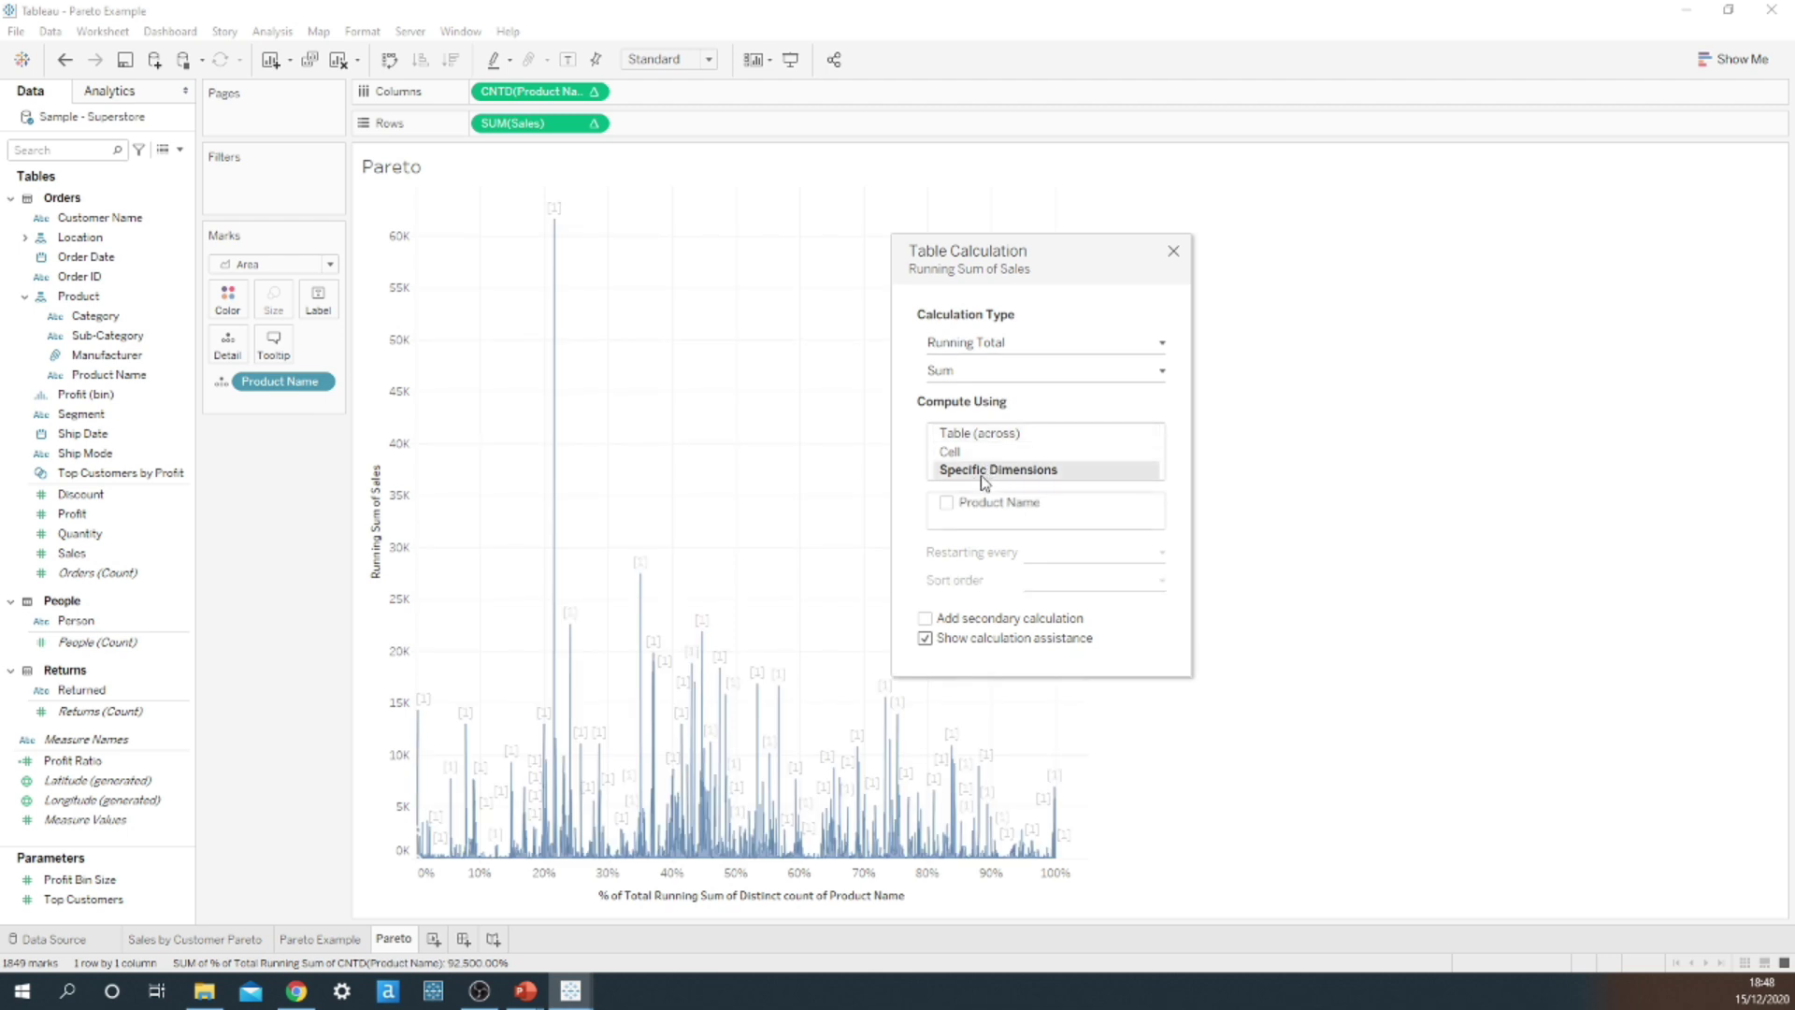
{"action": "left_click", "coordinate": [947, 504]}
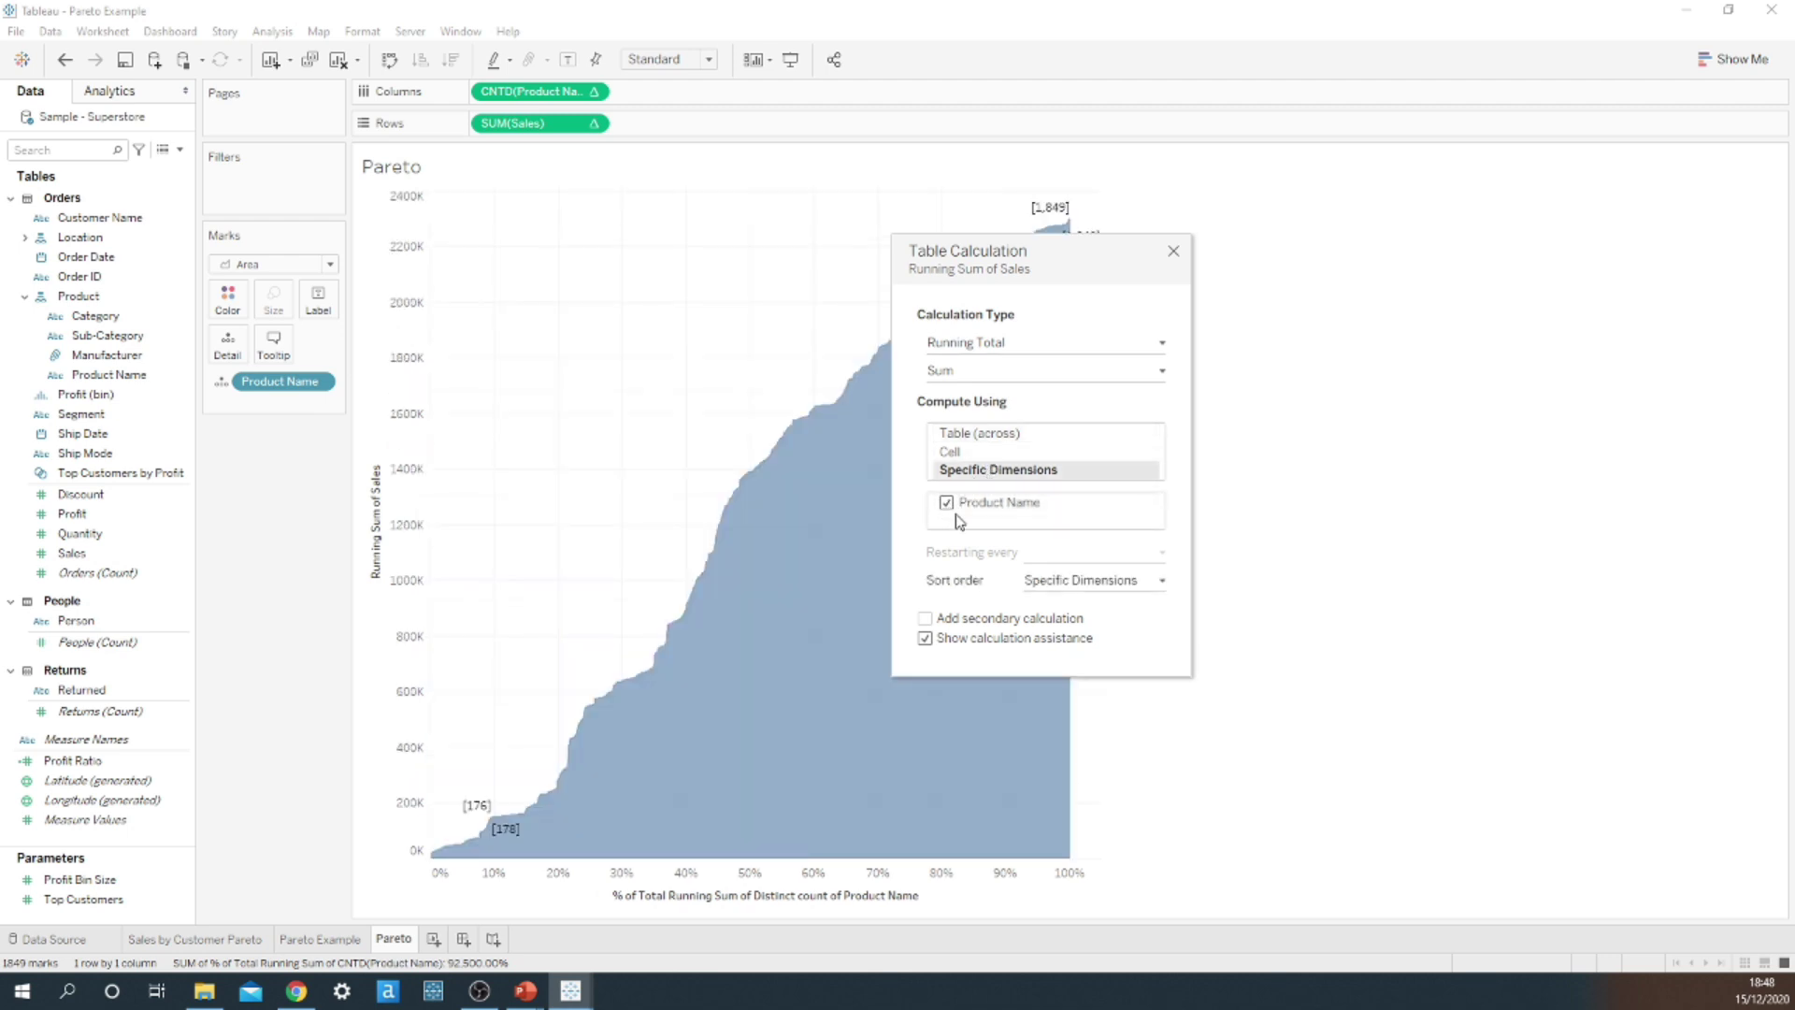
{"action": "left_click", "coordinate": [924, 619]}
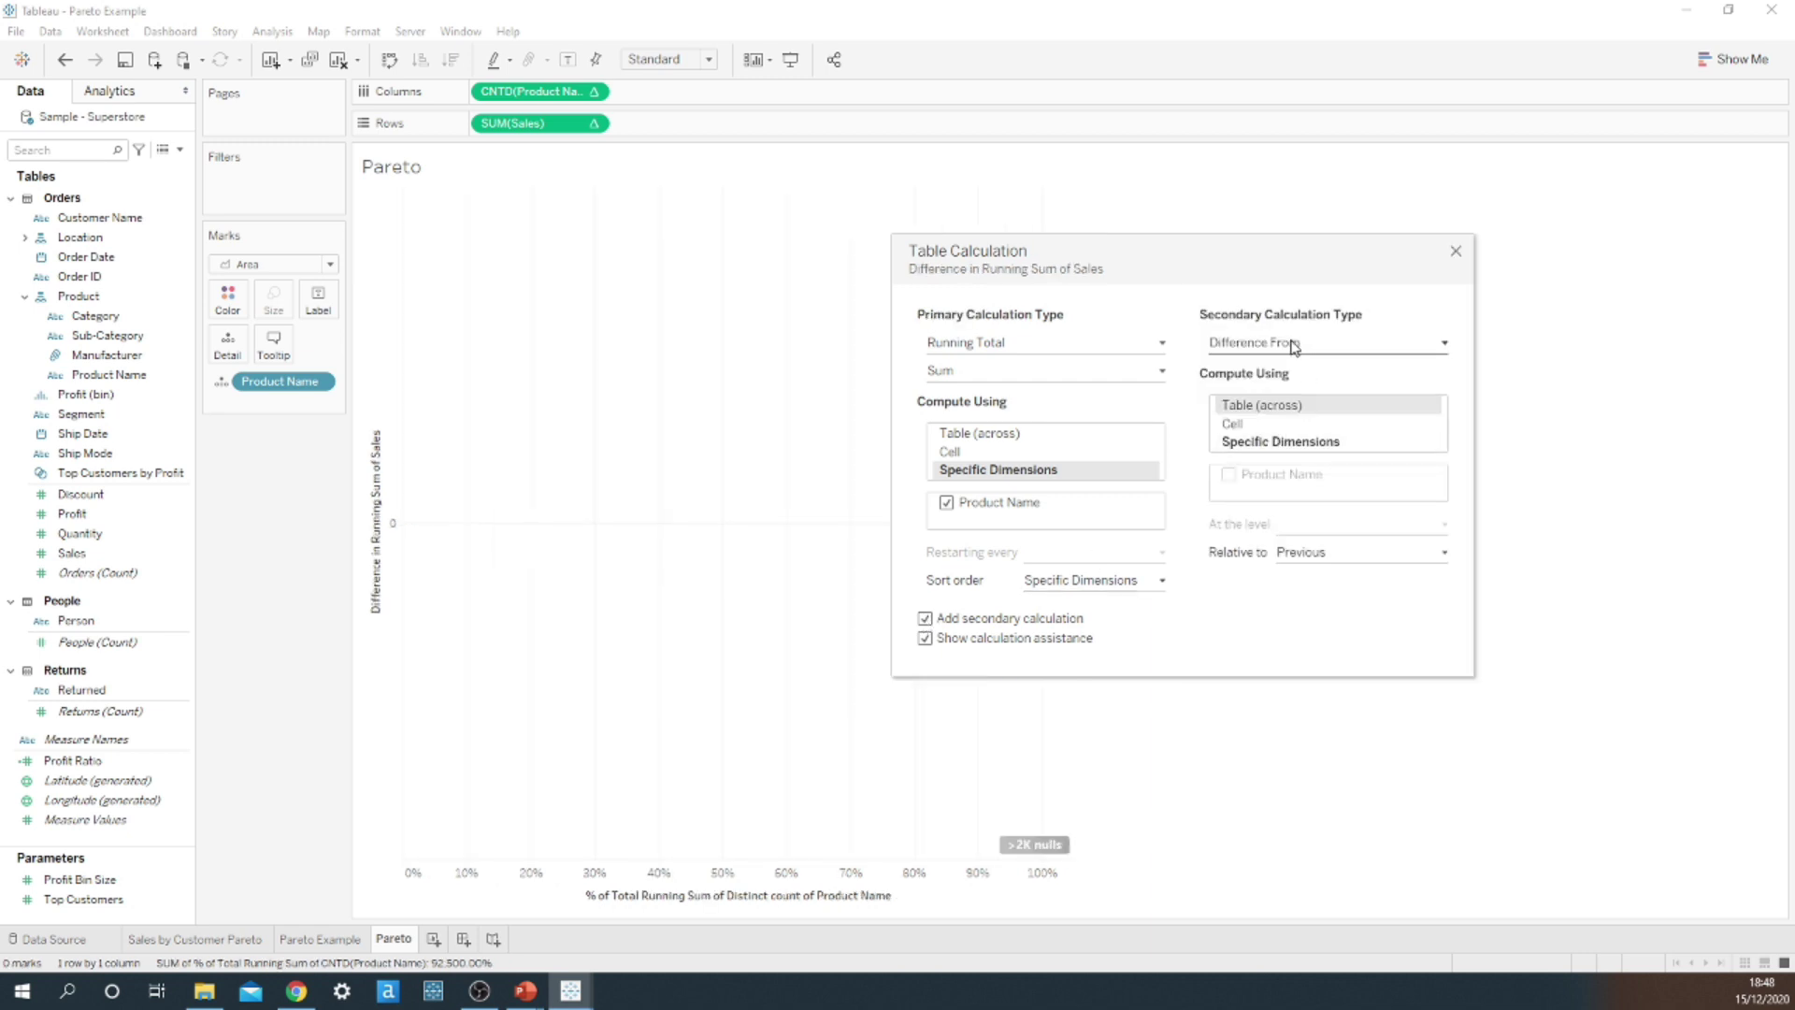
{"action": "left_click", "coordinate": [1293, 343]}
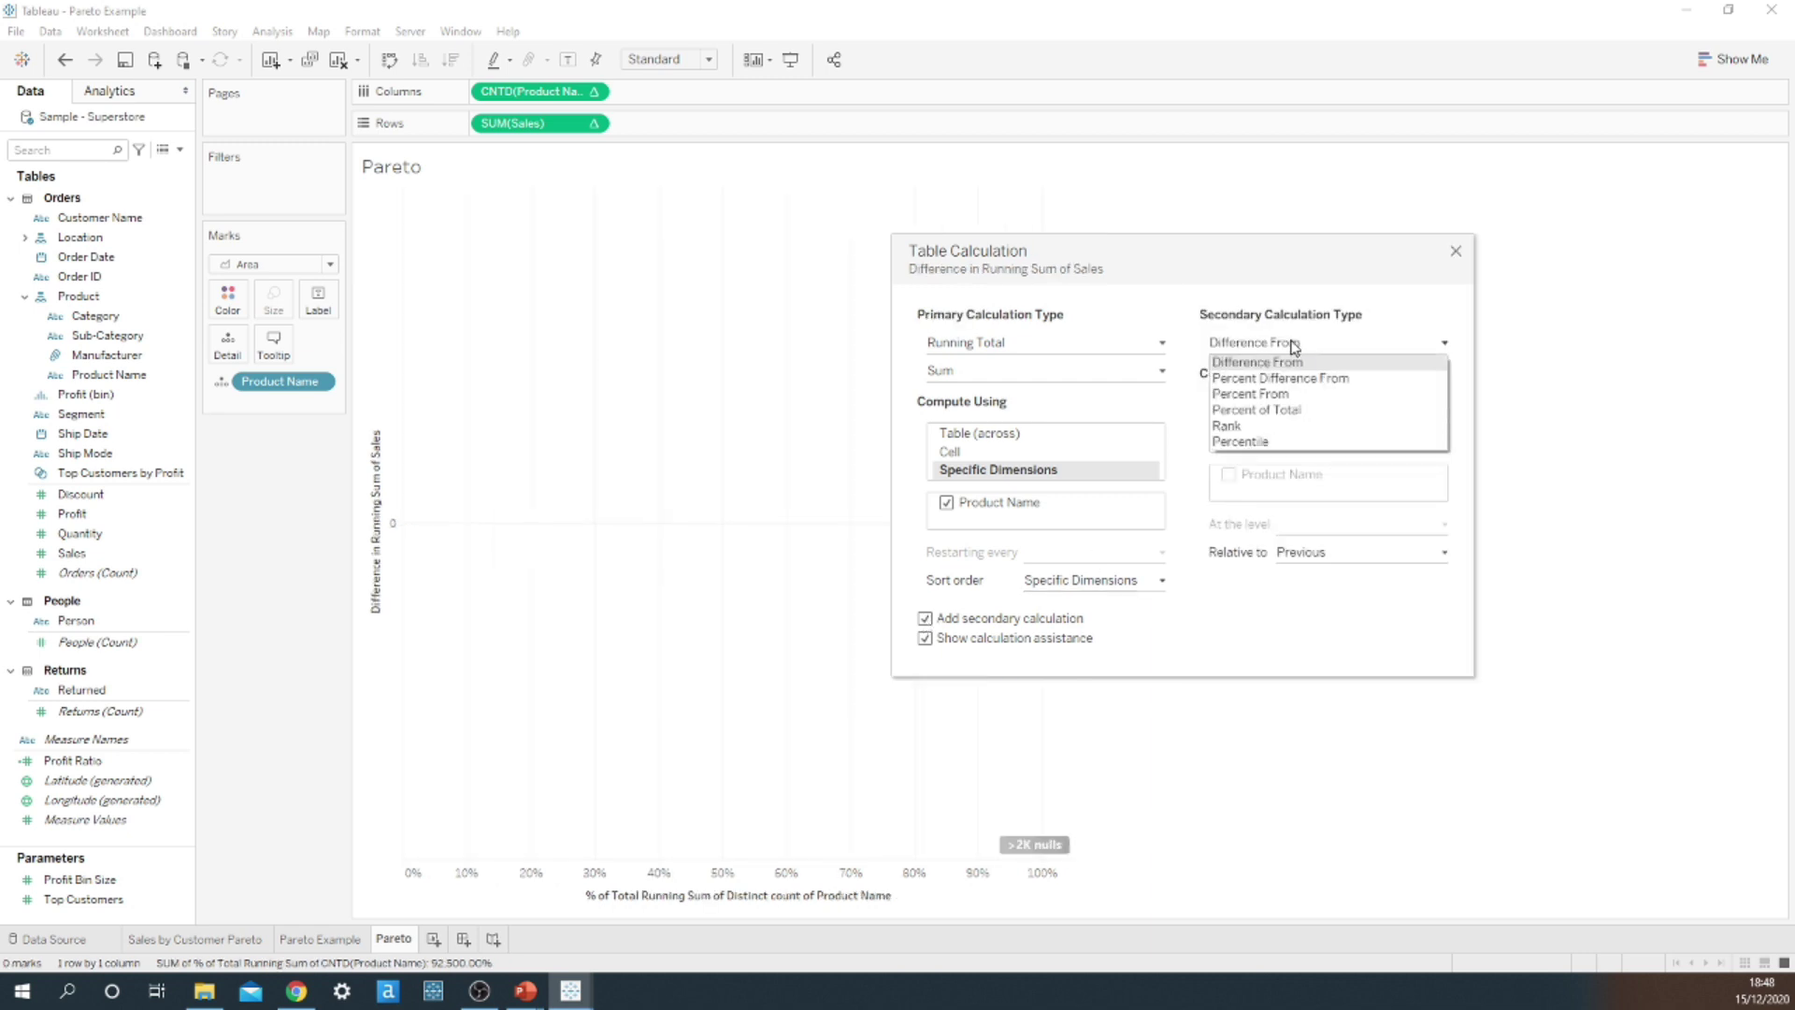
{"action": "left_click", "coordinate": [1290, 414]}
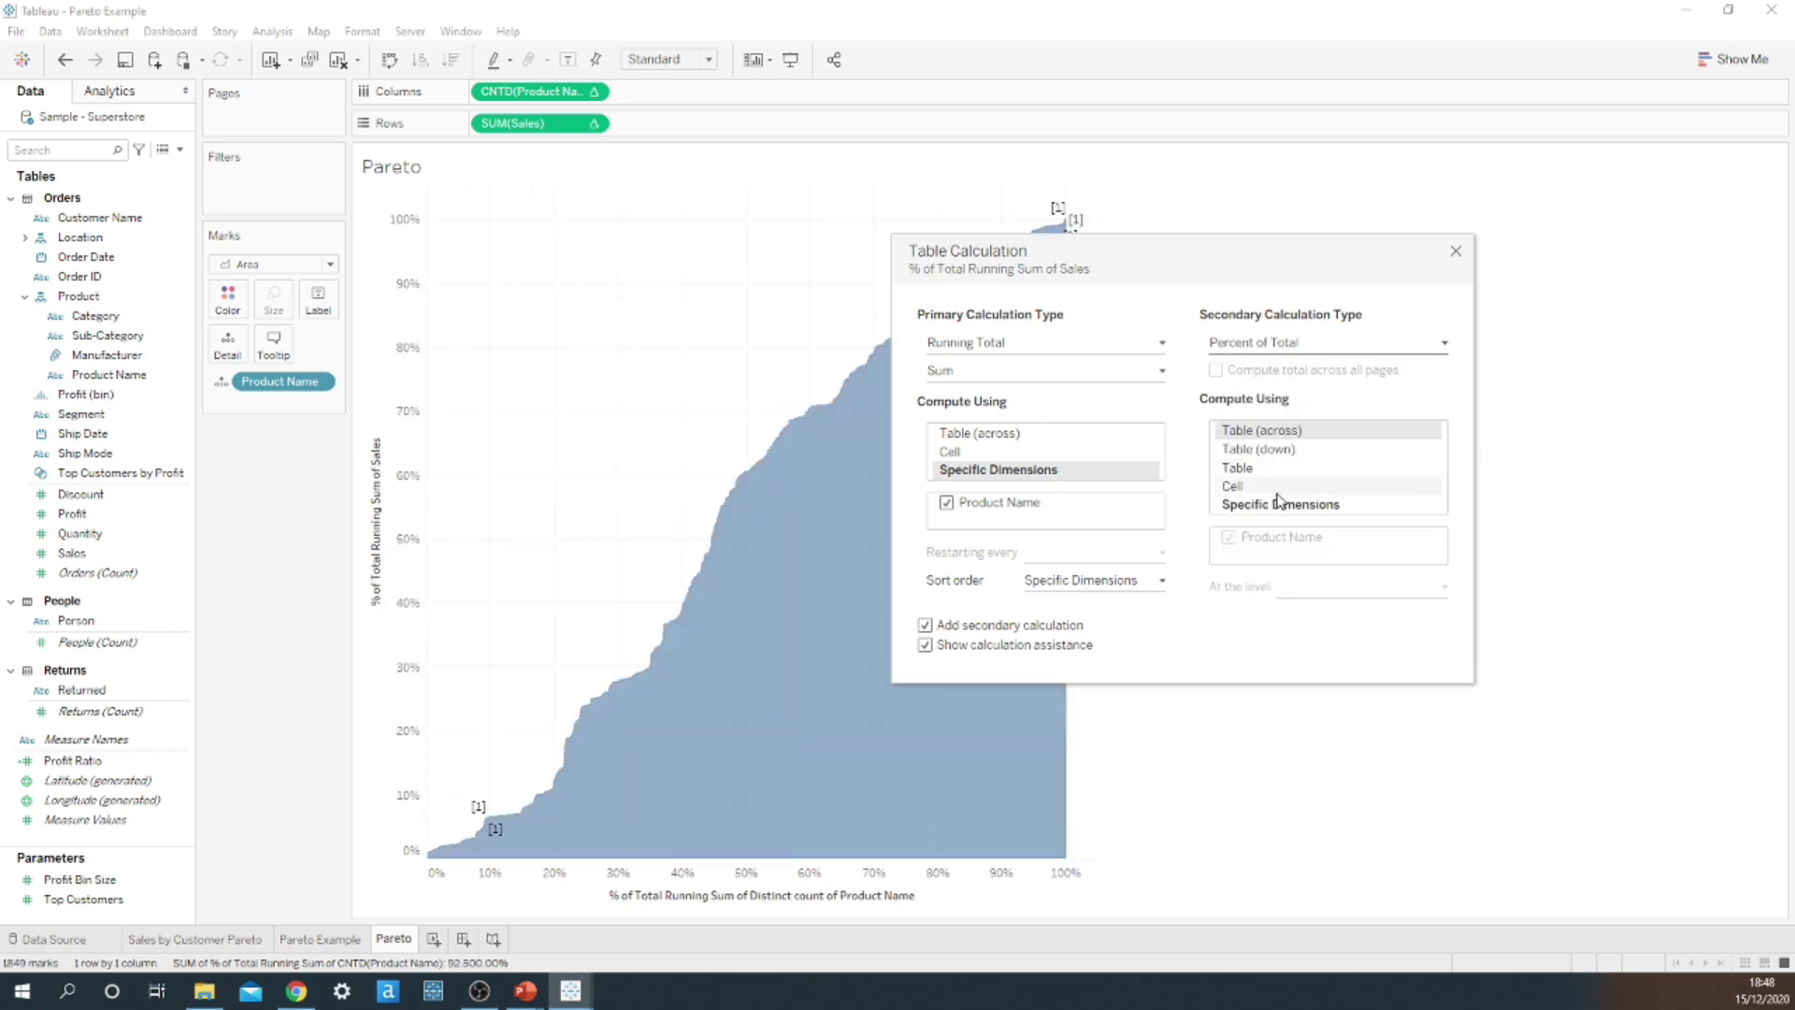
{"action": "left_click", "coordinate": [1279, 506]}
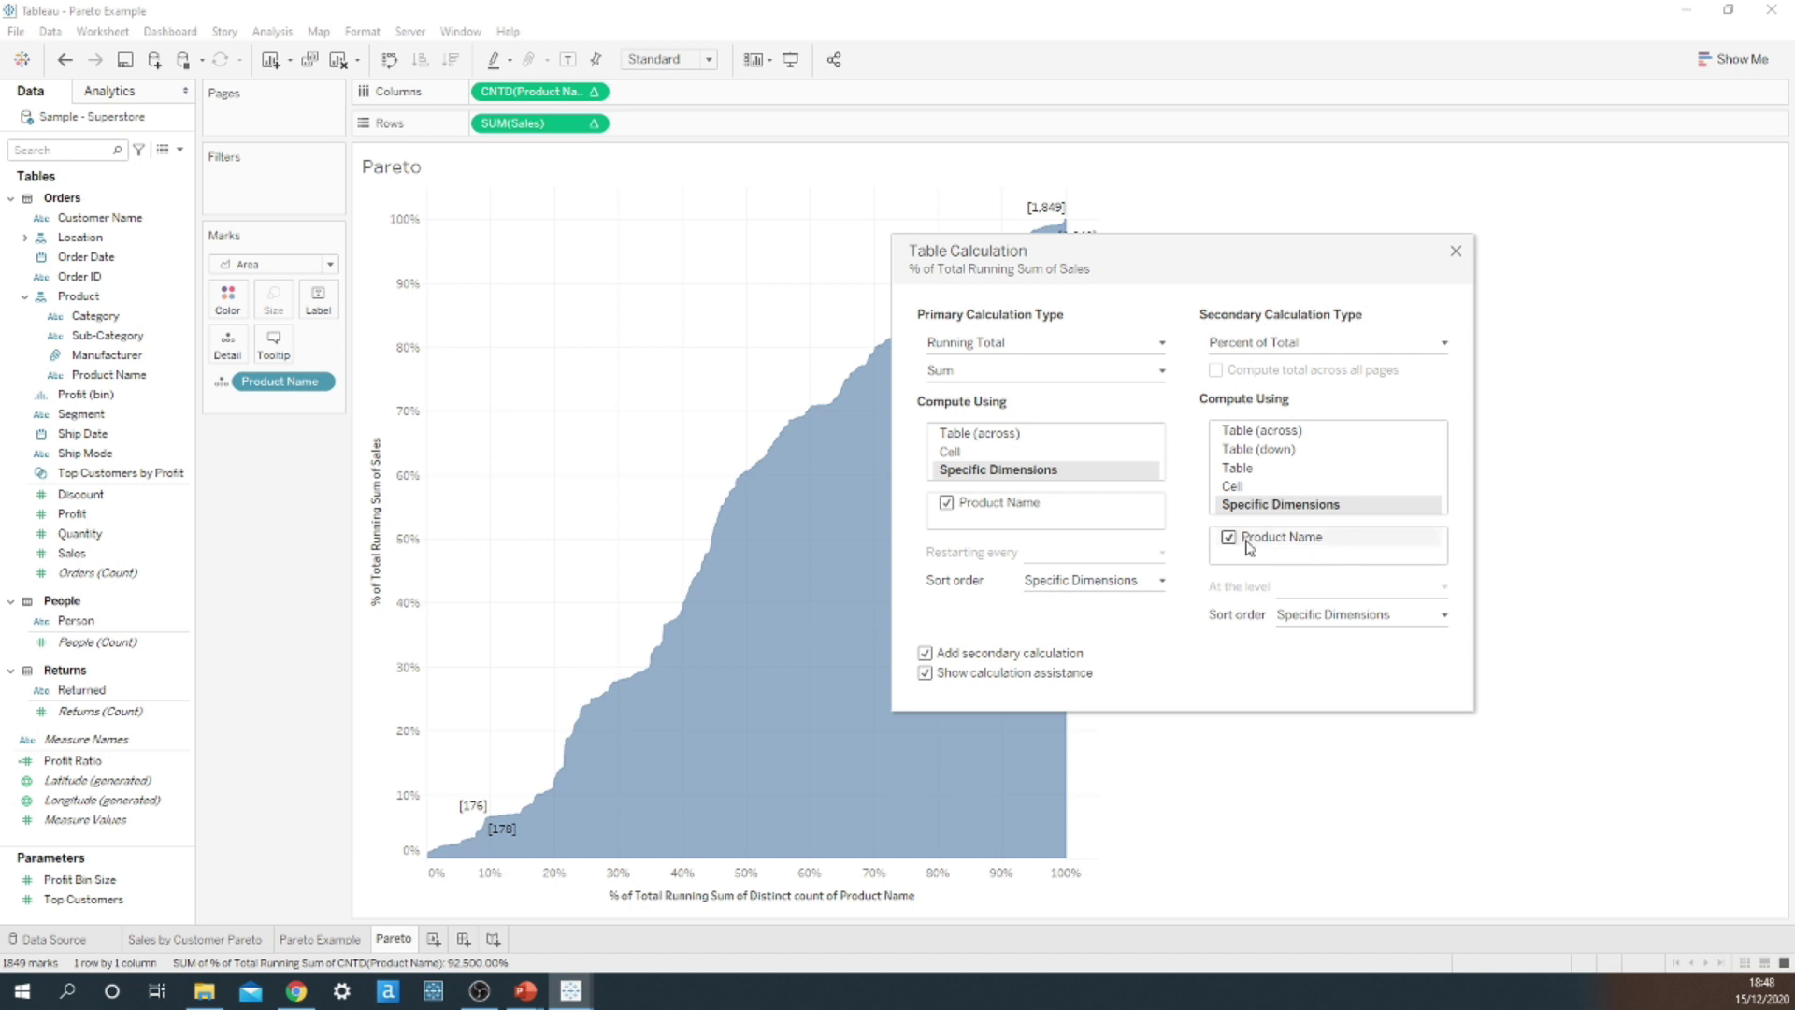
Close the table calculation settings and set the view size to Entire View
{"action": "left_click", "coordinate": [1455, 254]}
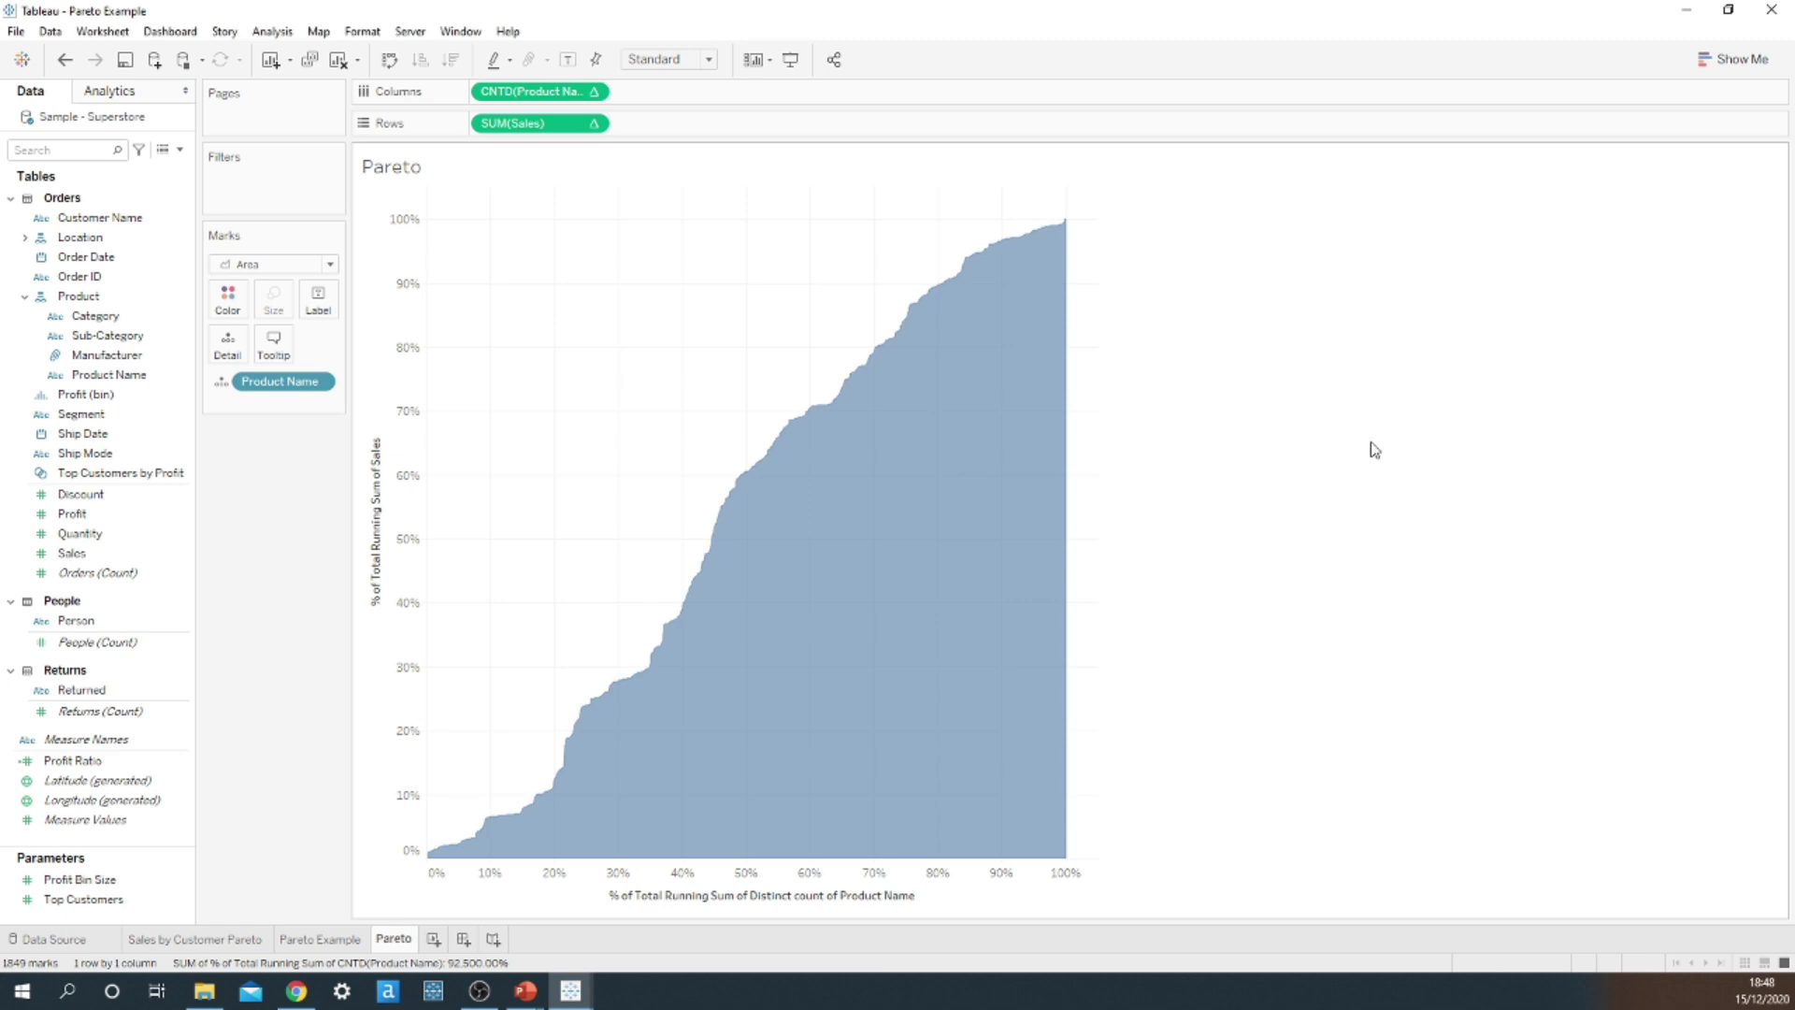
{"action": "left_click", "coordinate": [711, 61]}
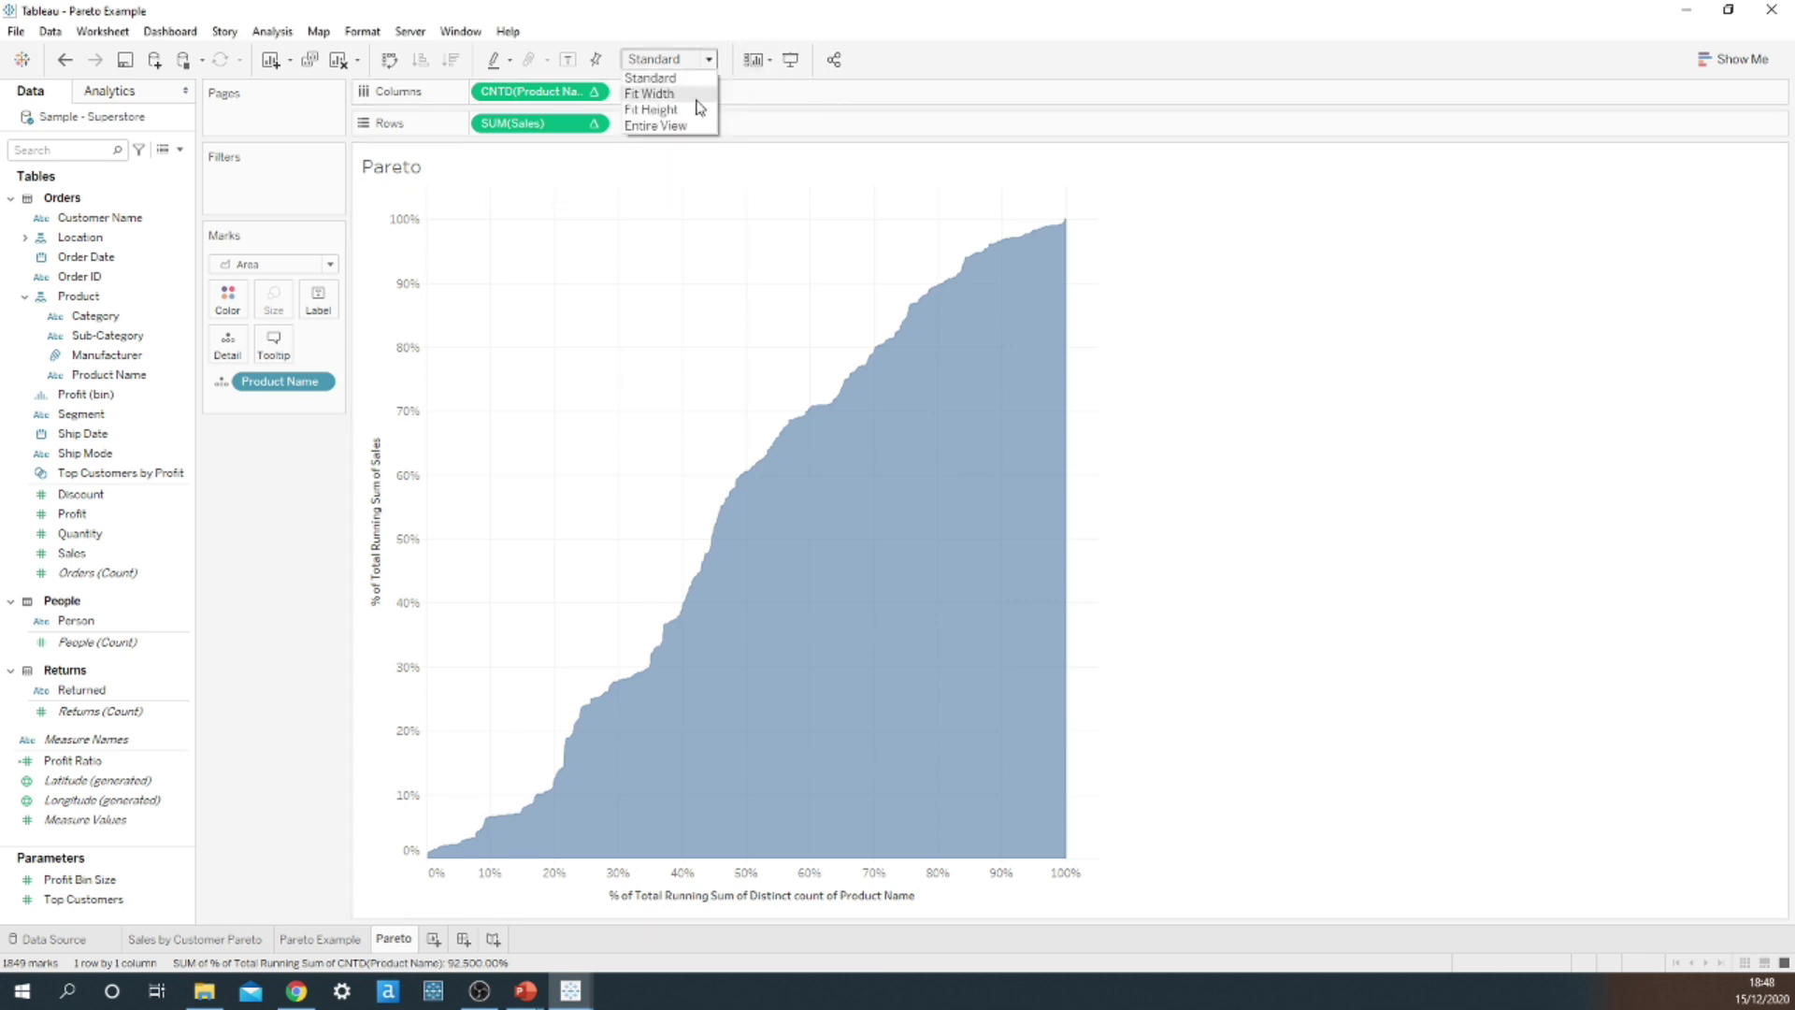
{"action": "left_click", "coordinate": [697, 129]}
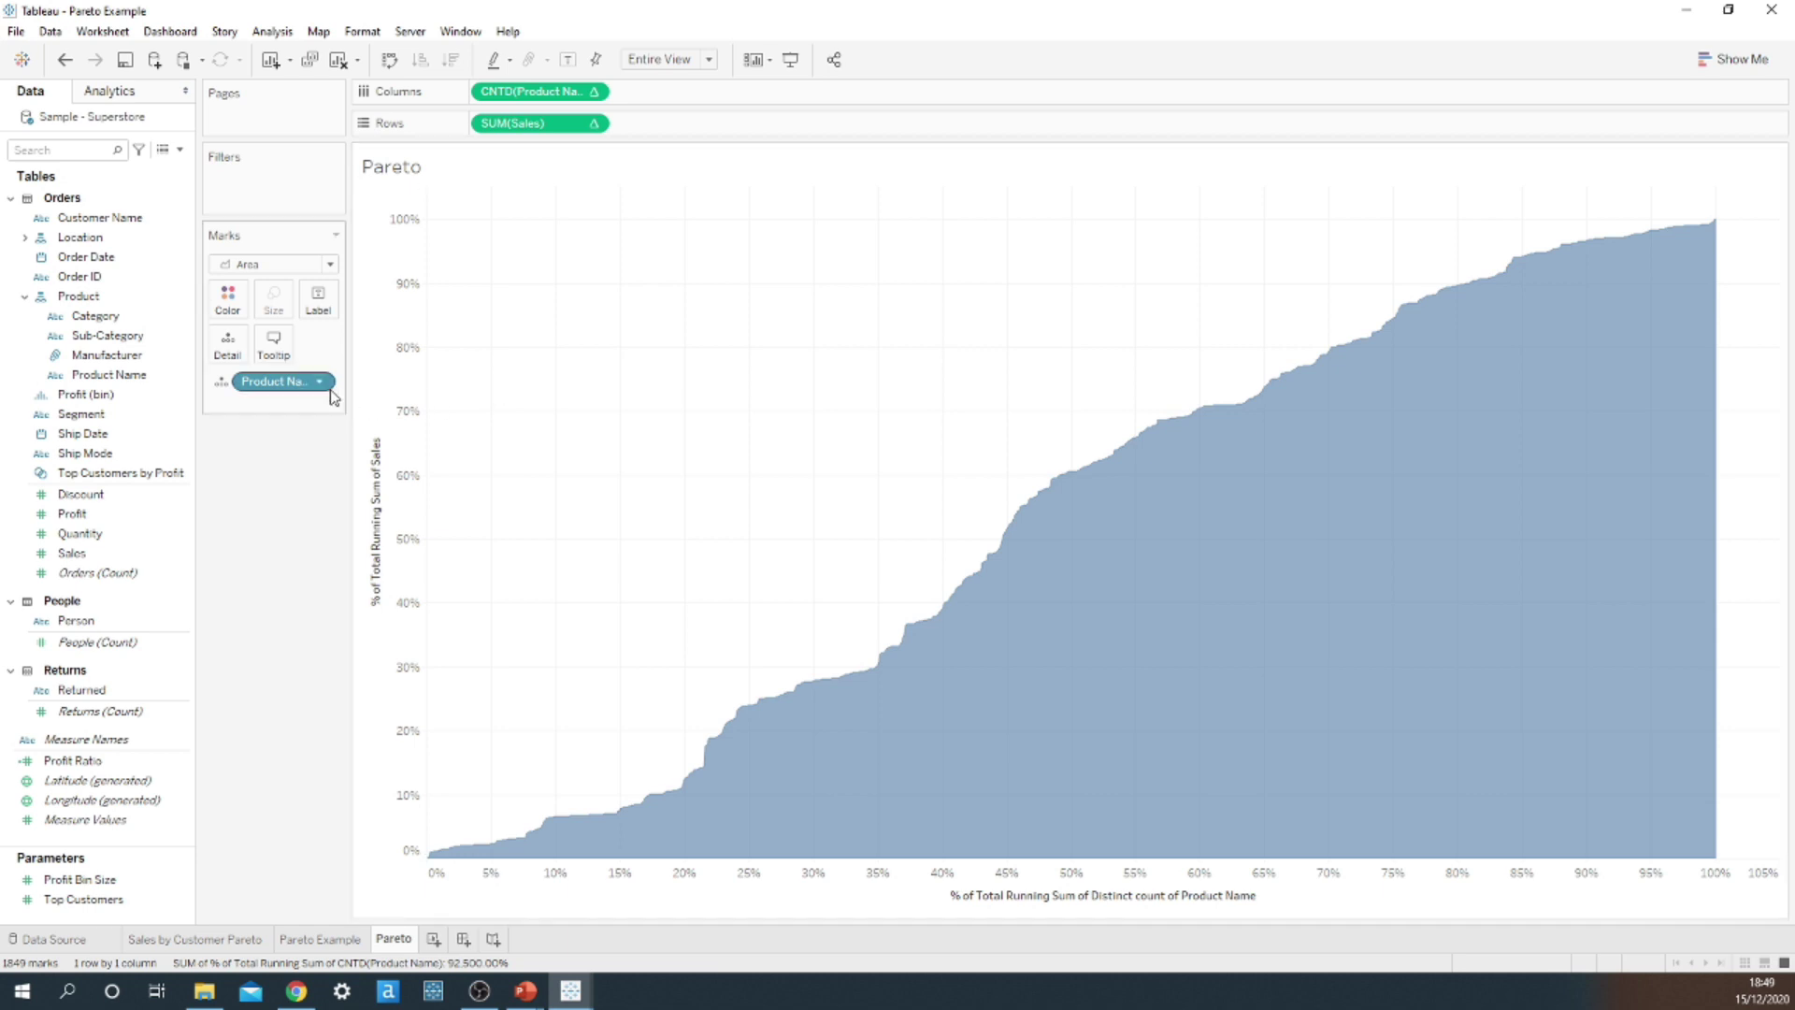
Check the Pareto Example sheet, then return to Pareto and bring up the Product Name pill's options
{"action": "left_click", "coordinate": [320, 939]}
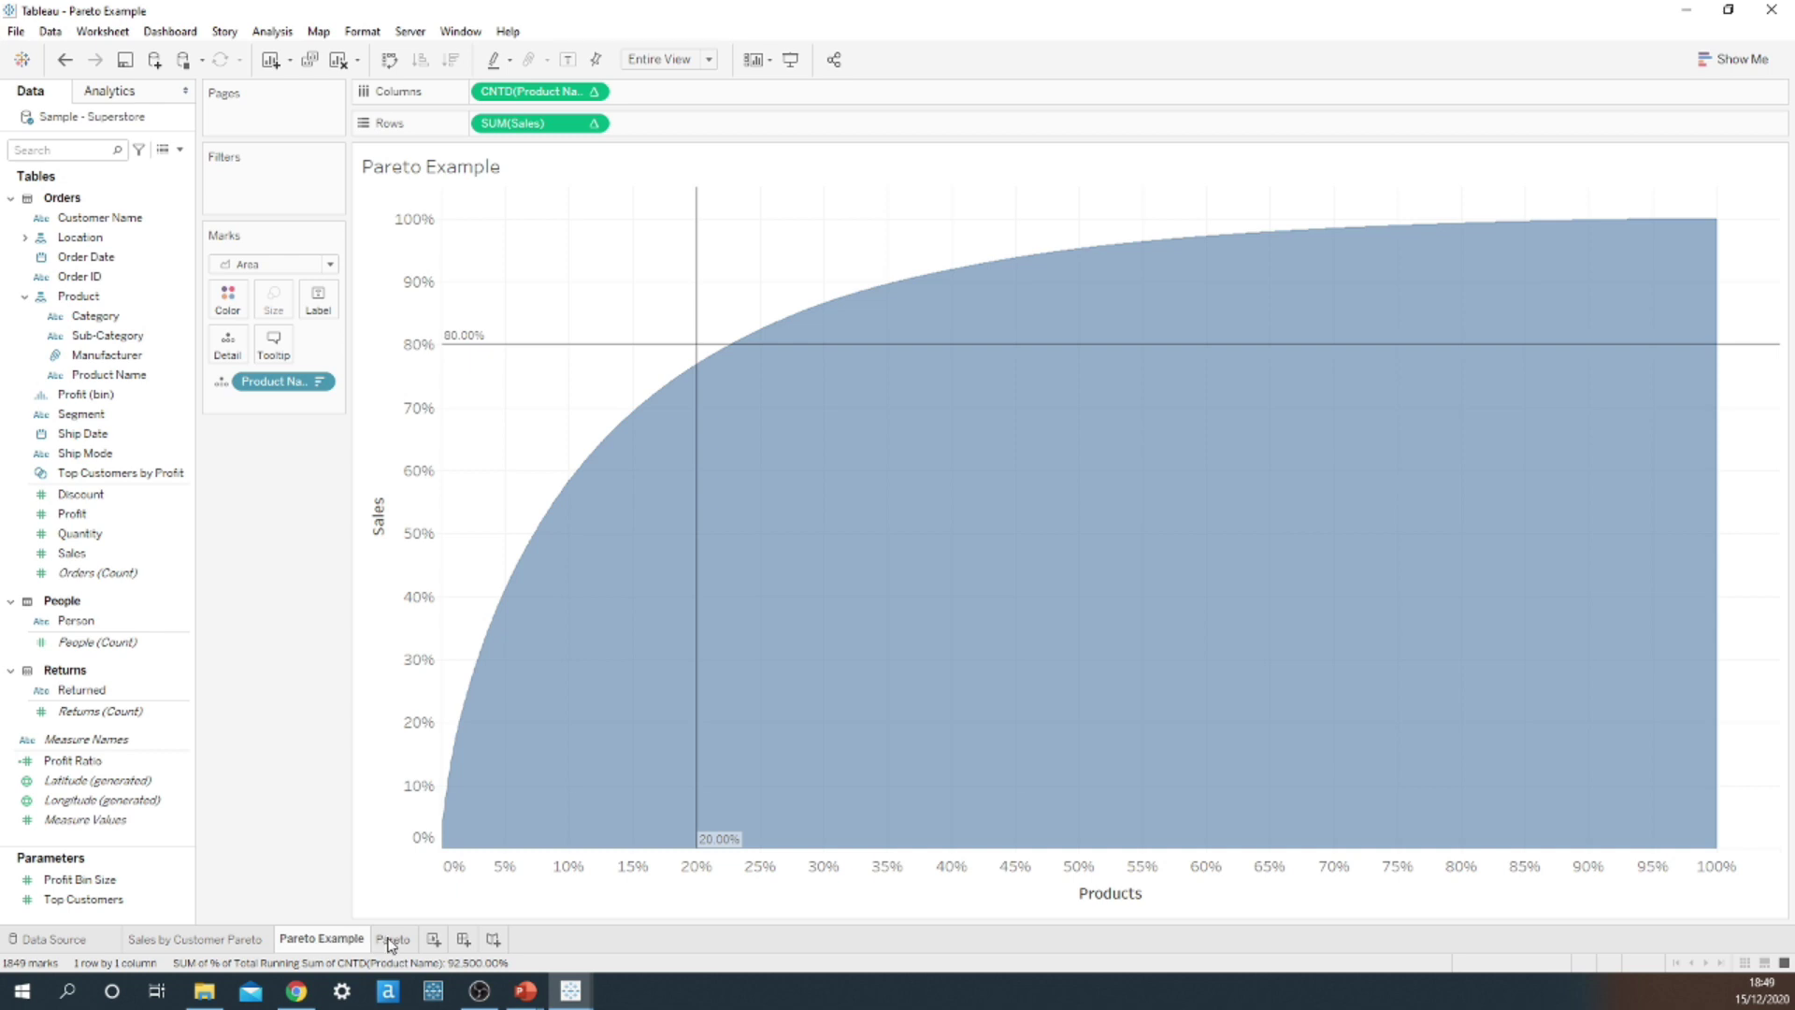
{"action": "mouse_move", "coordinate": [392, 943]}
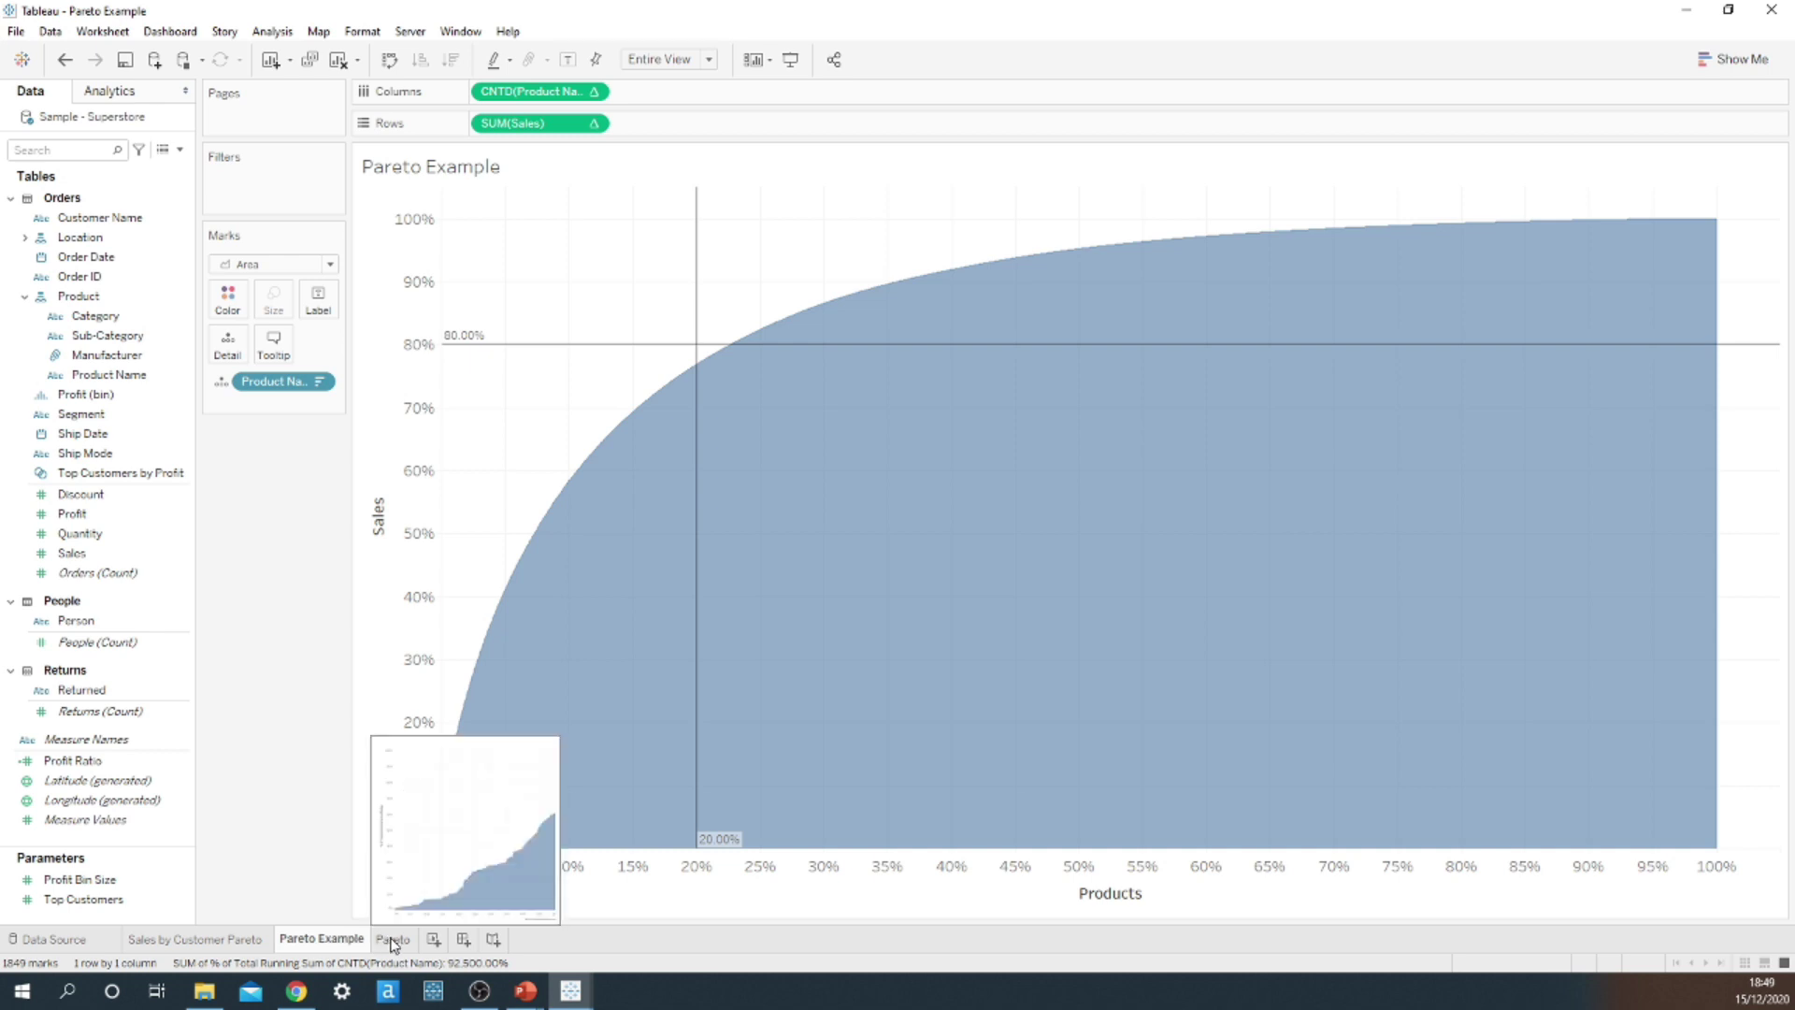
{"action": "left_click", "coordinate": [392, 940]}
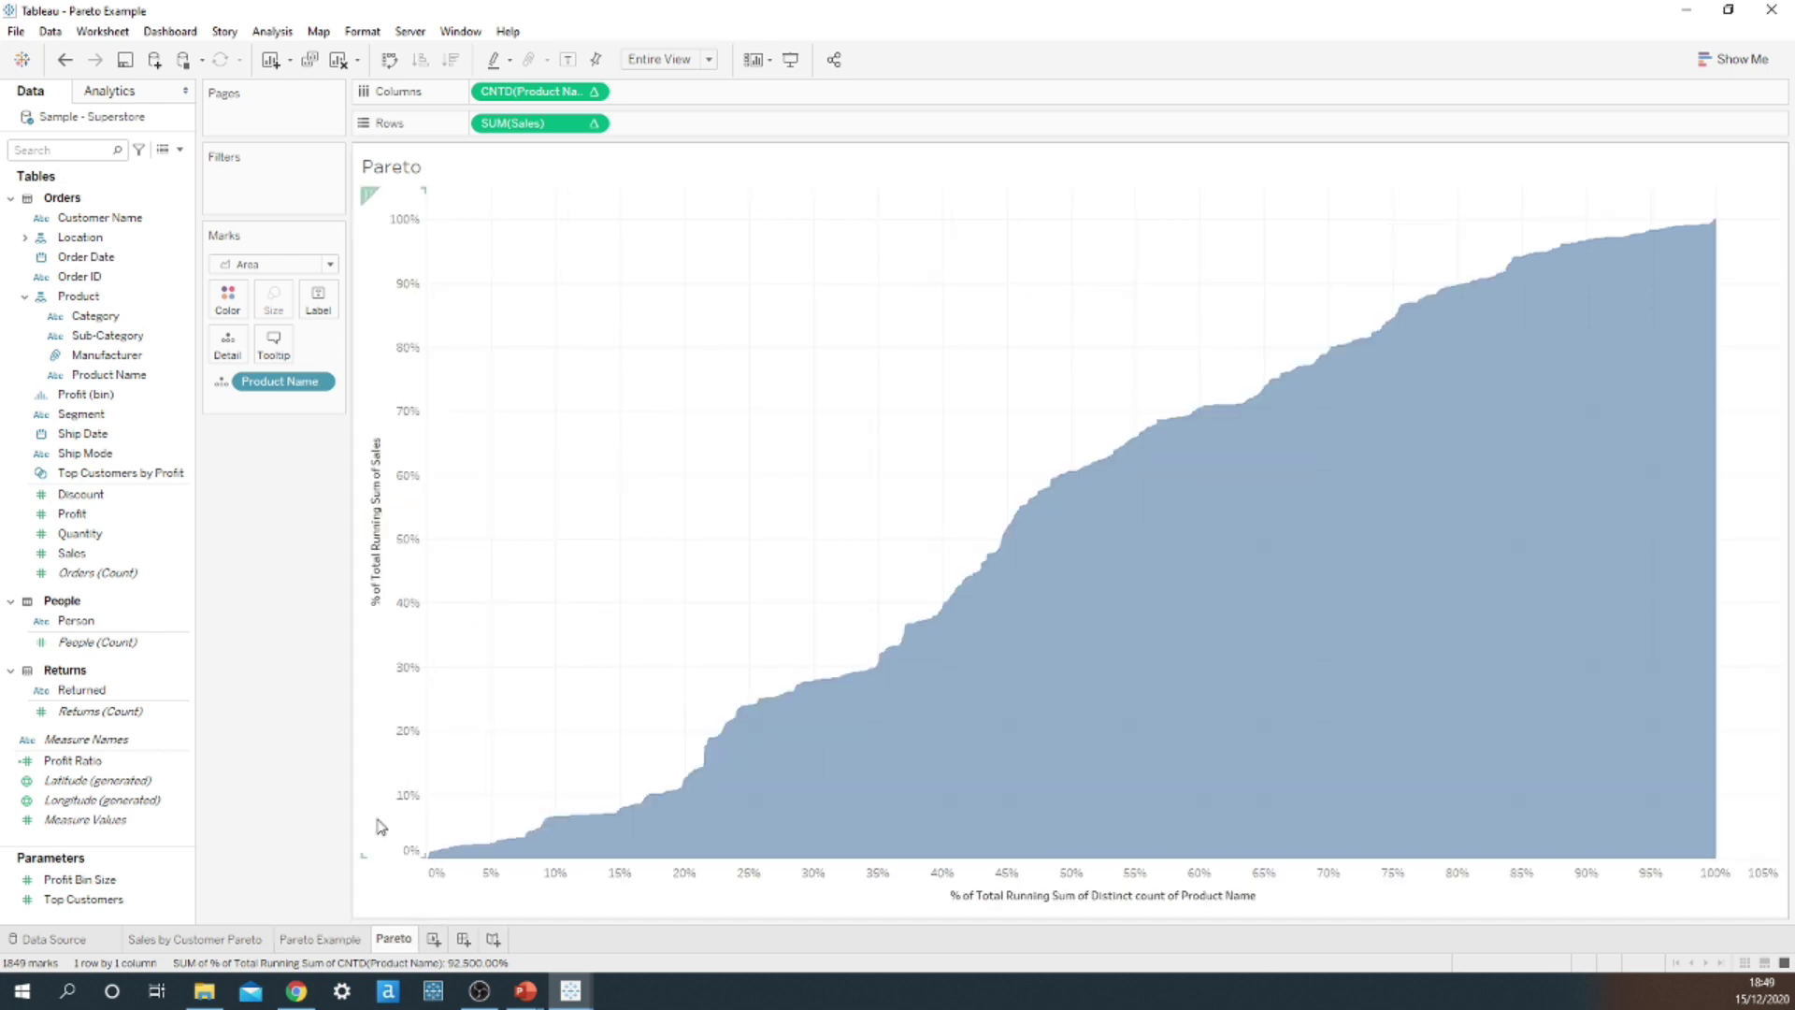
{"action": "left_click", "coordinate": [322, 382]}
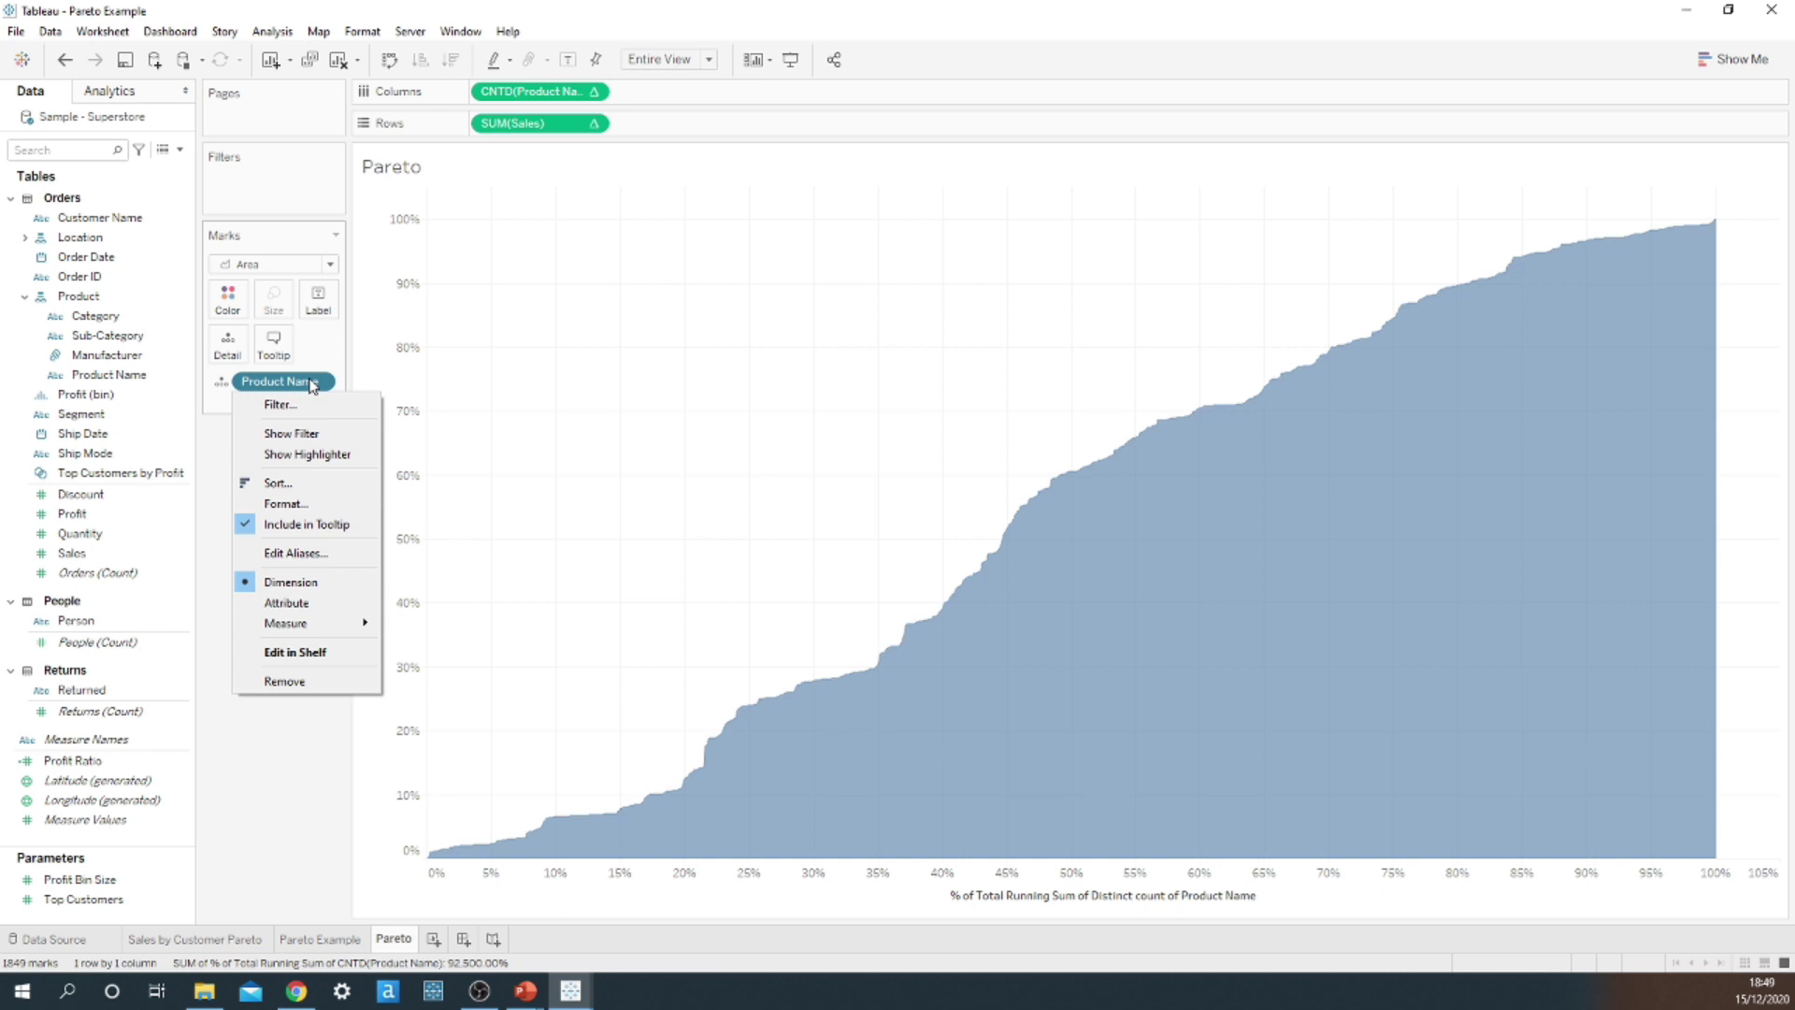
Sort Product Name by the Sales (Sum) field in descending order
{"action": "left_click", "coordinate": [292, 487]}
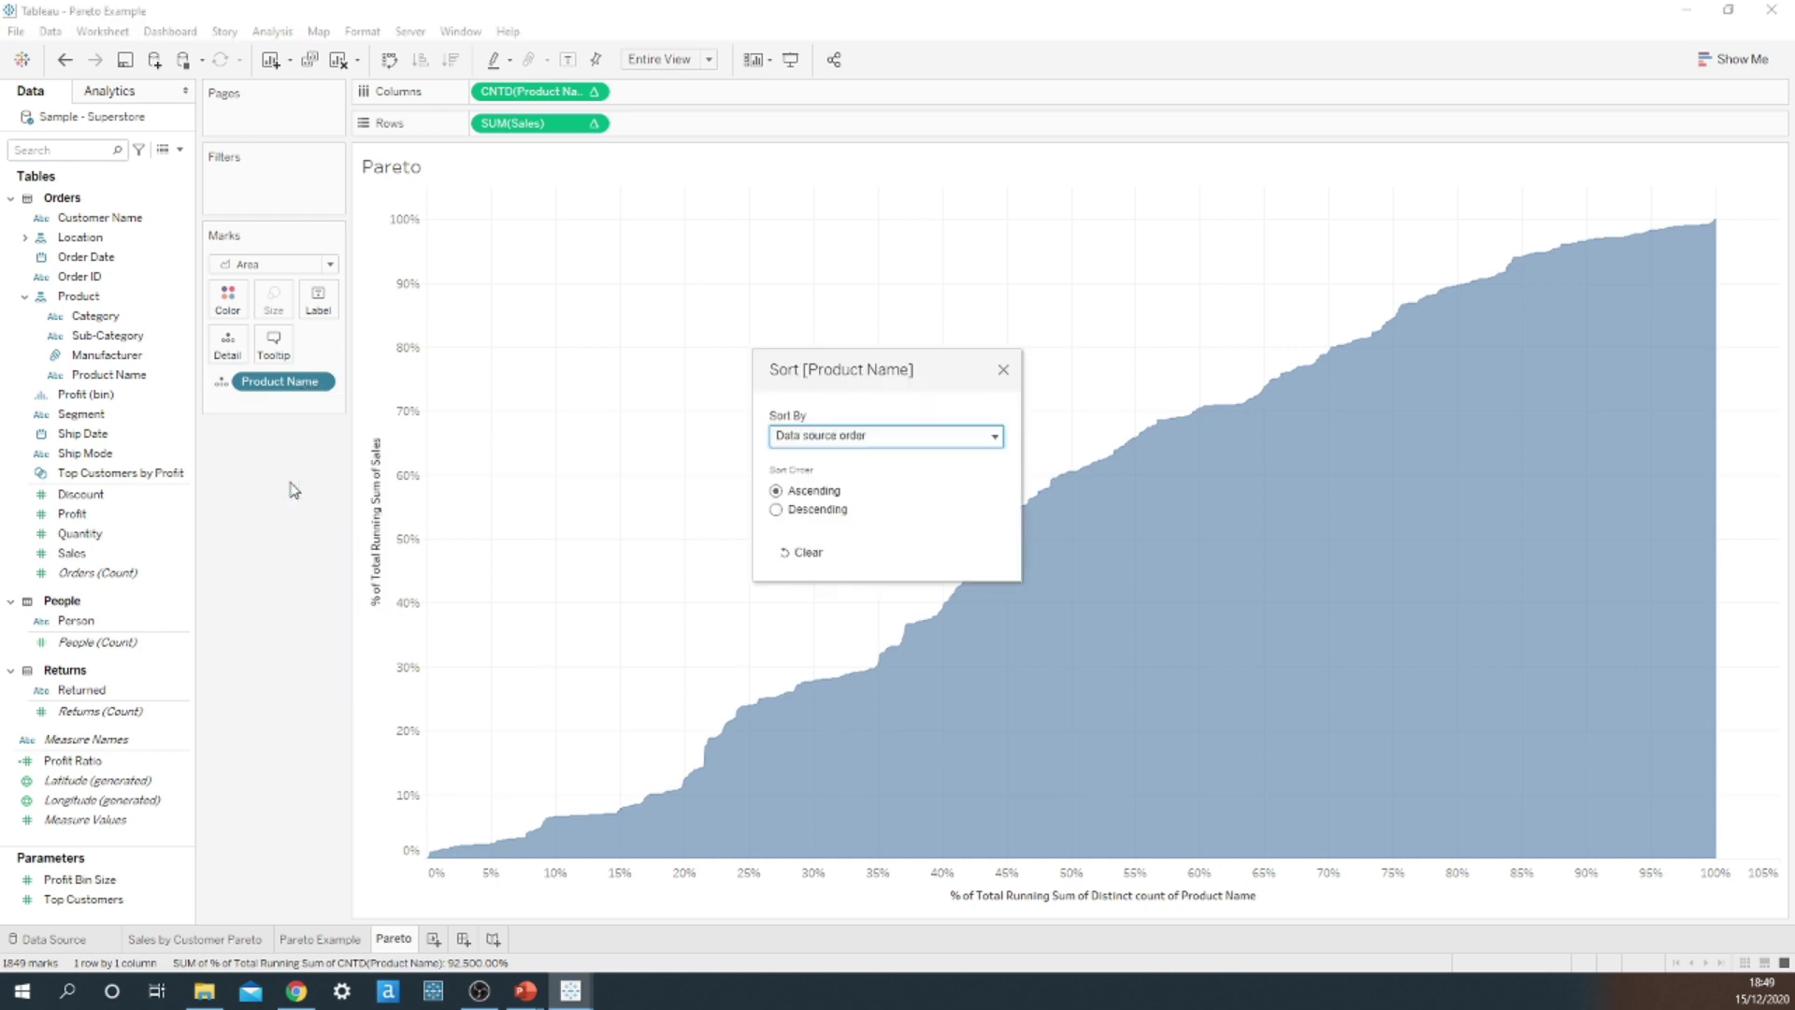
{"action": "left_click", "coordinate": [849, 437]}
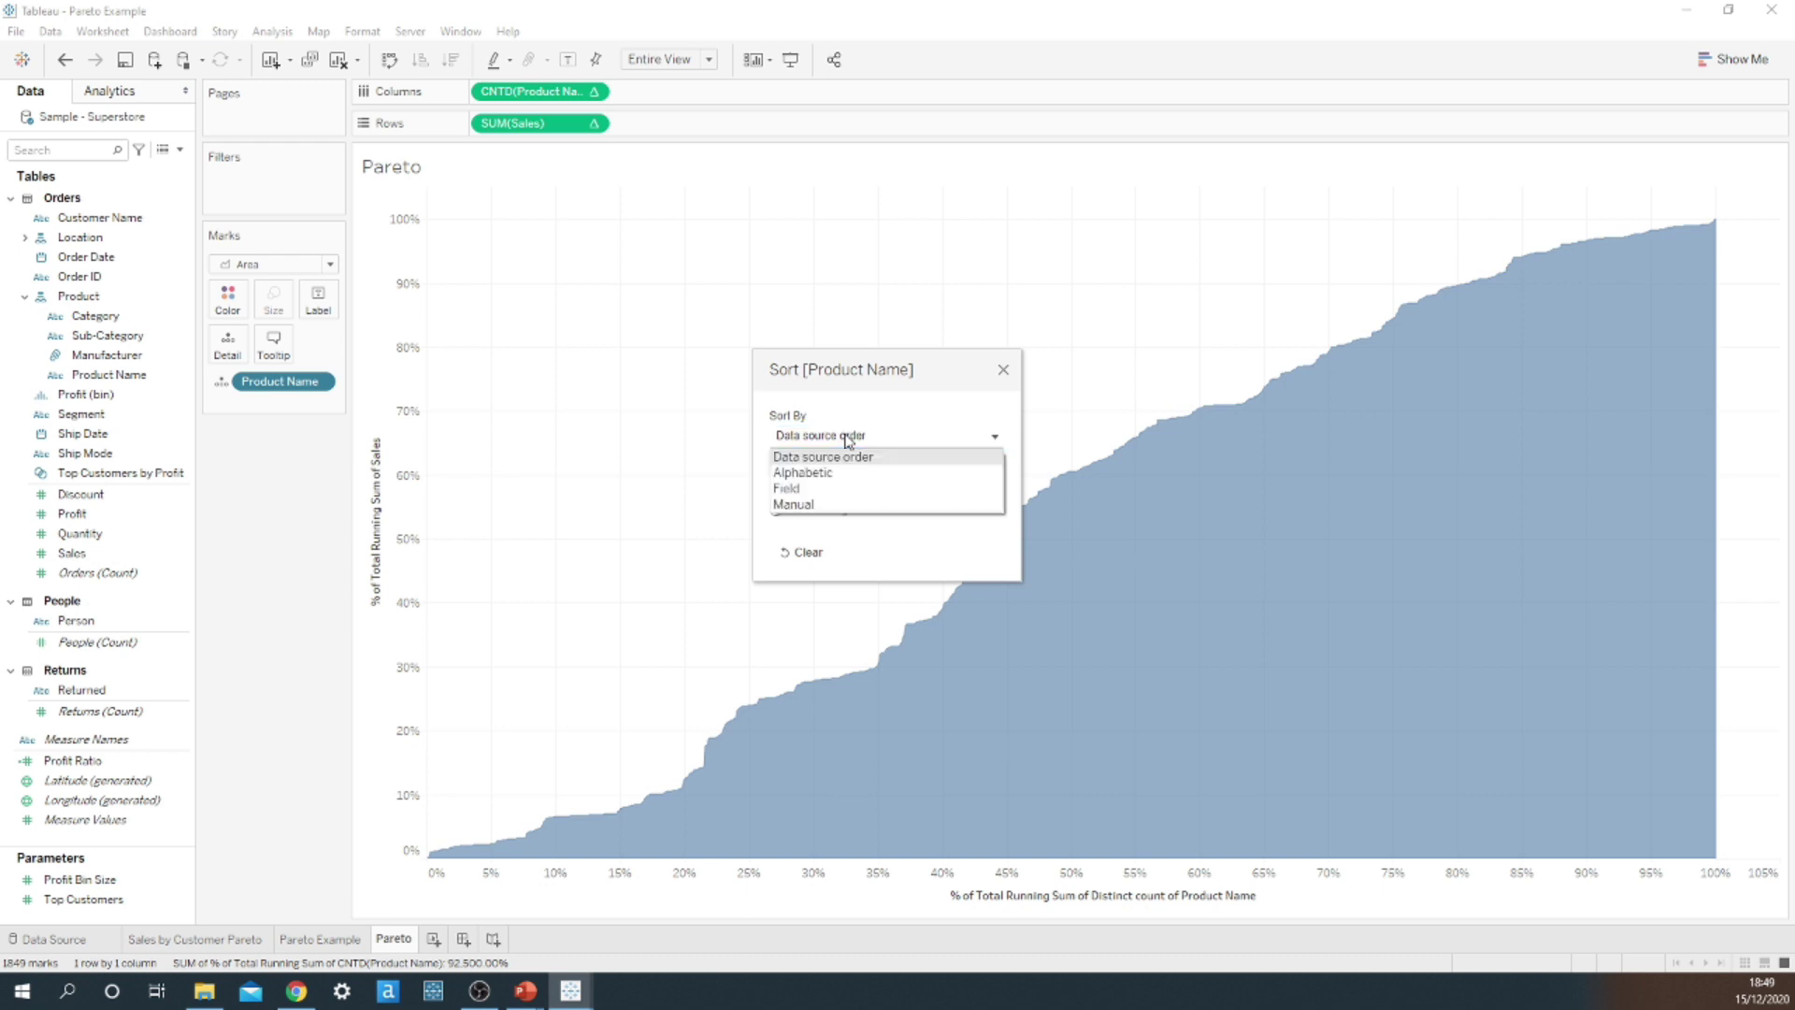
{"action": "left_click", "coordinate": [814, 489]}
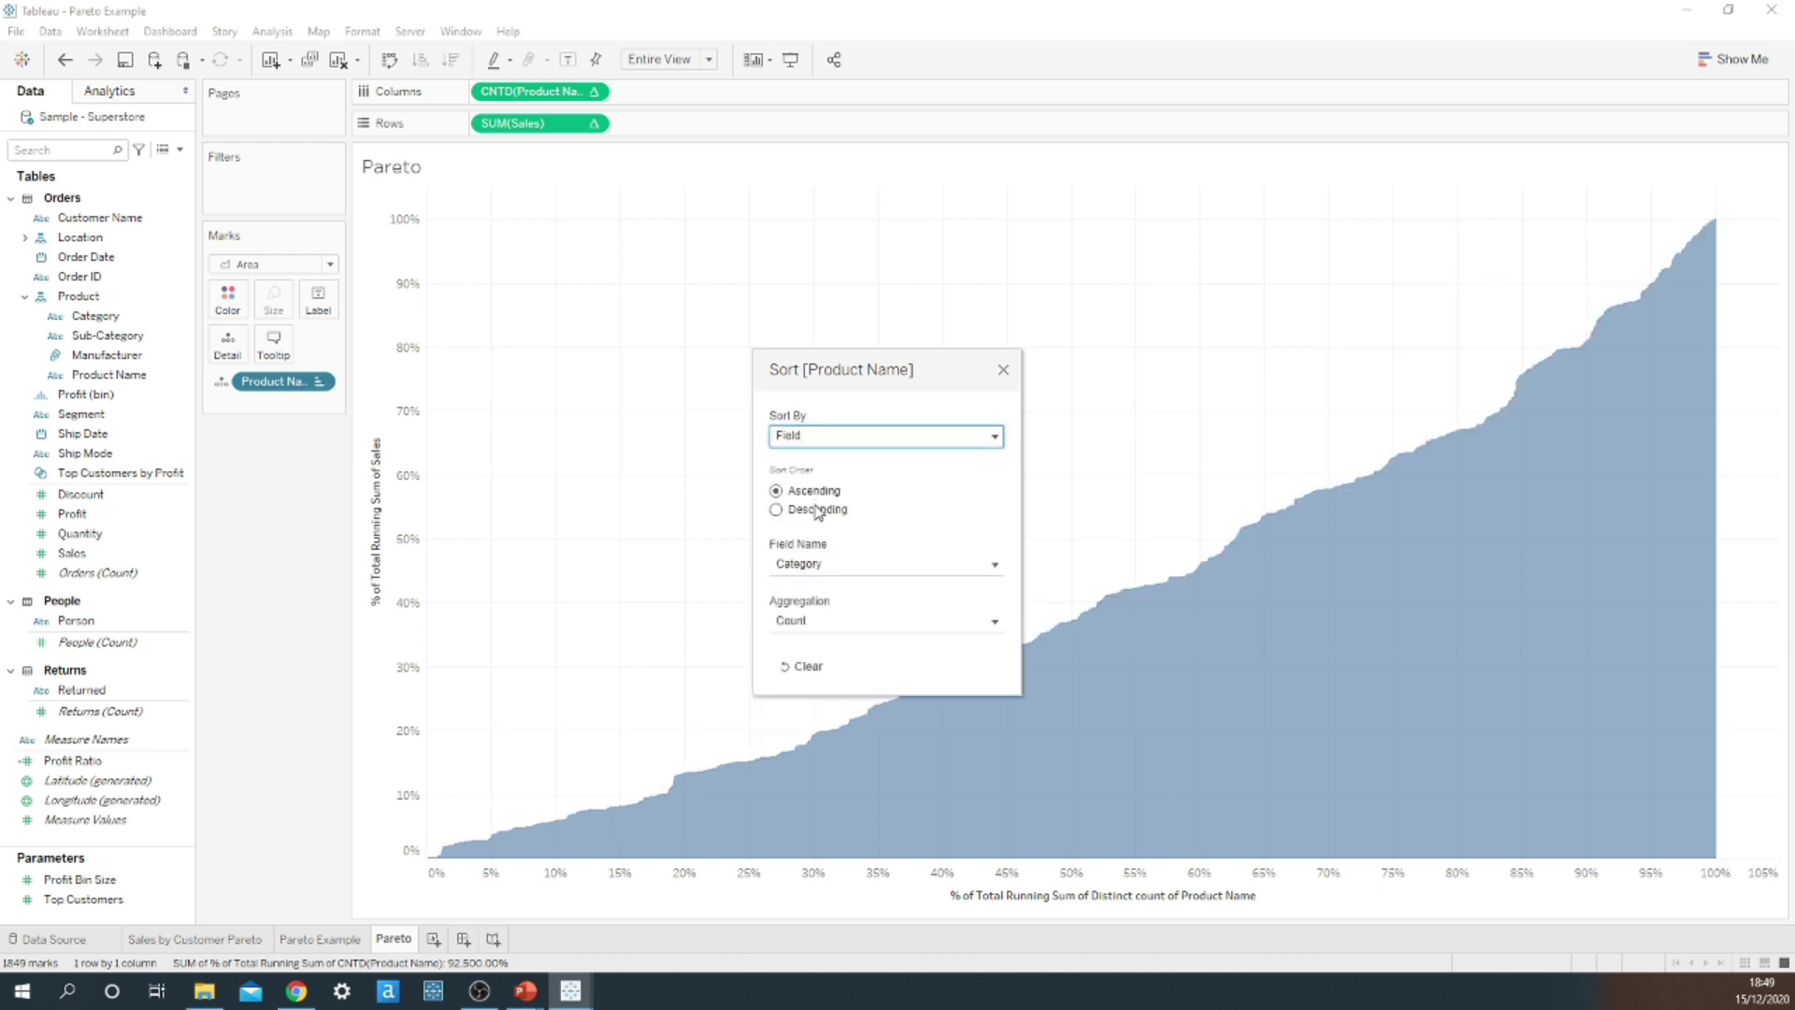
{"action": "left_click", "coordinate": [813, 564]}
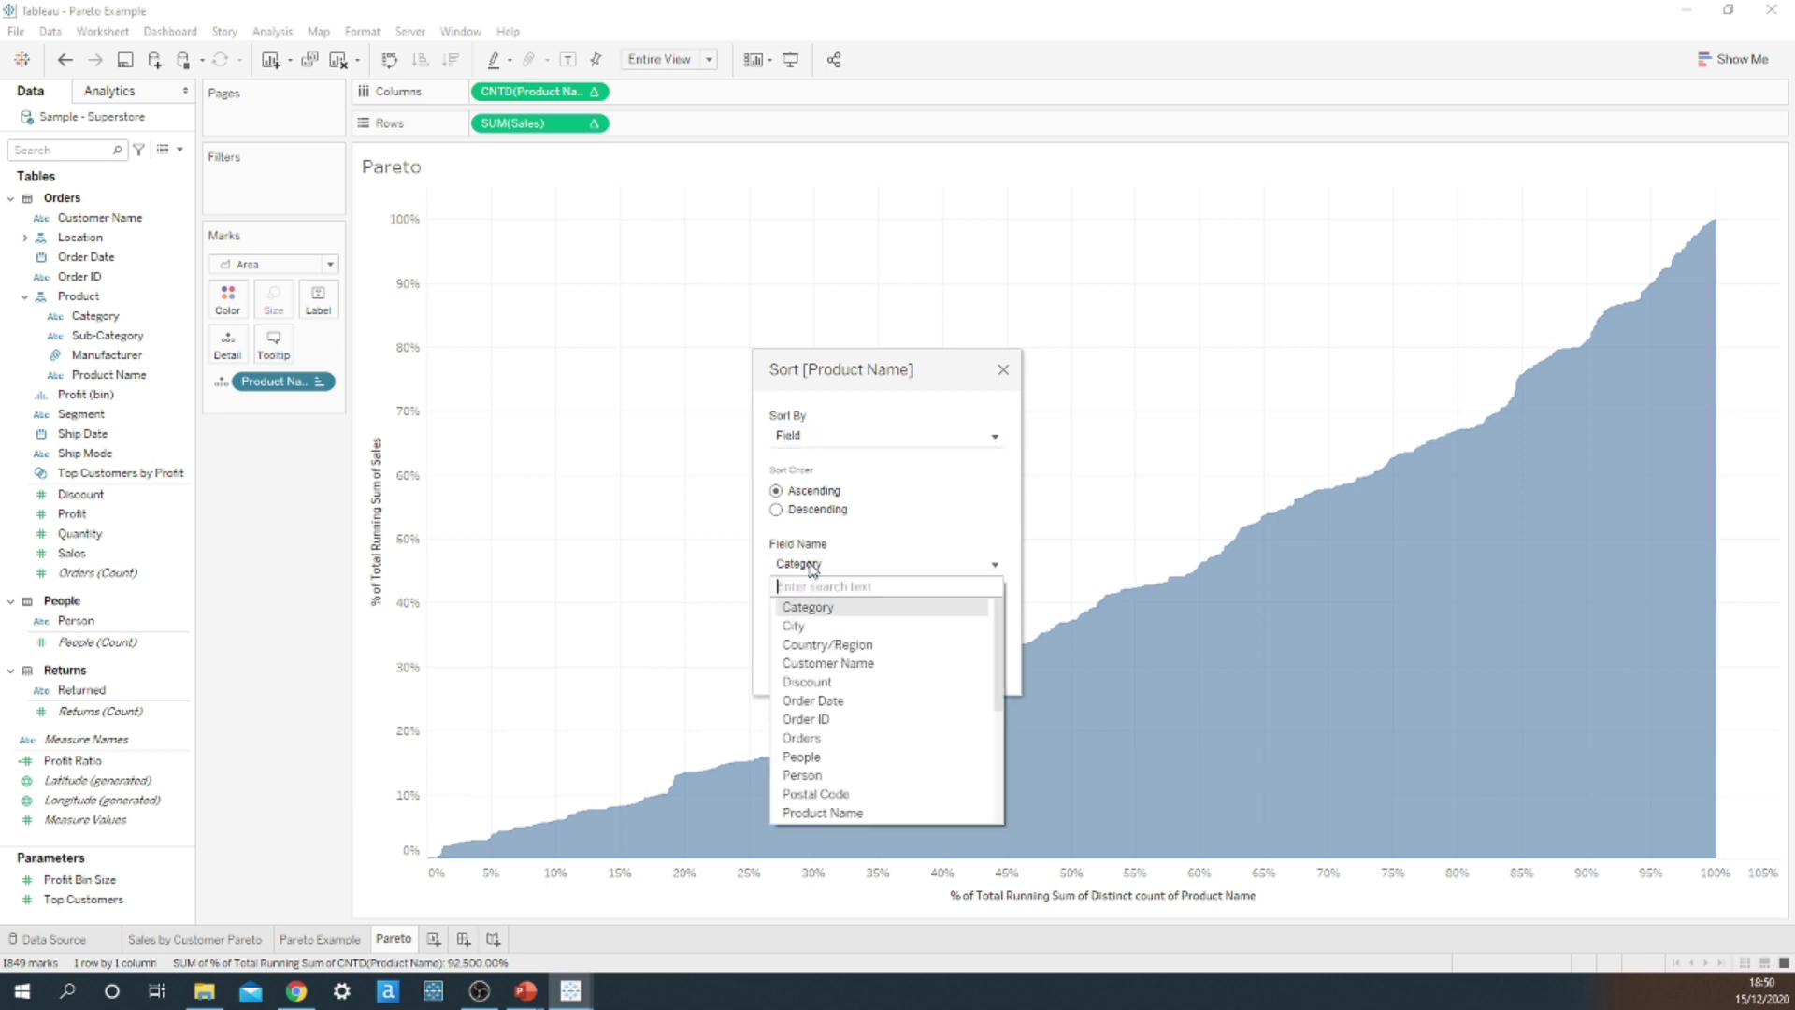
{"action": "scroll", "coordinate": [876, 700], "scroll_direction": "down", "scroll_amount": 3}
{"action": "left_click", "coordinate": [847, 720]}
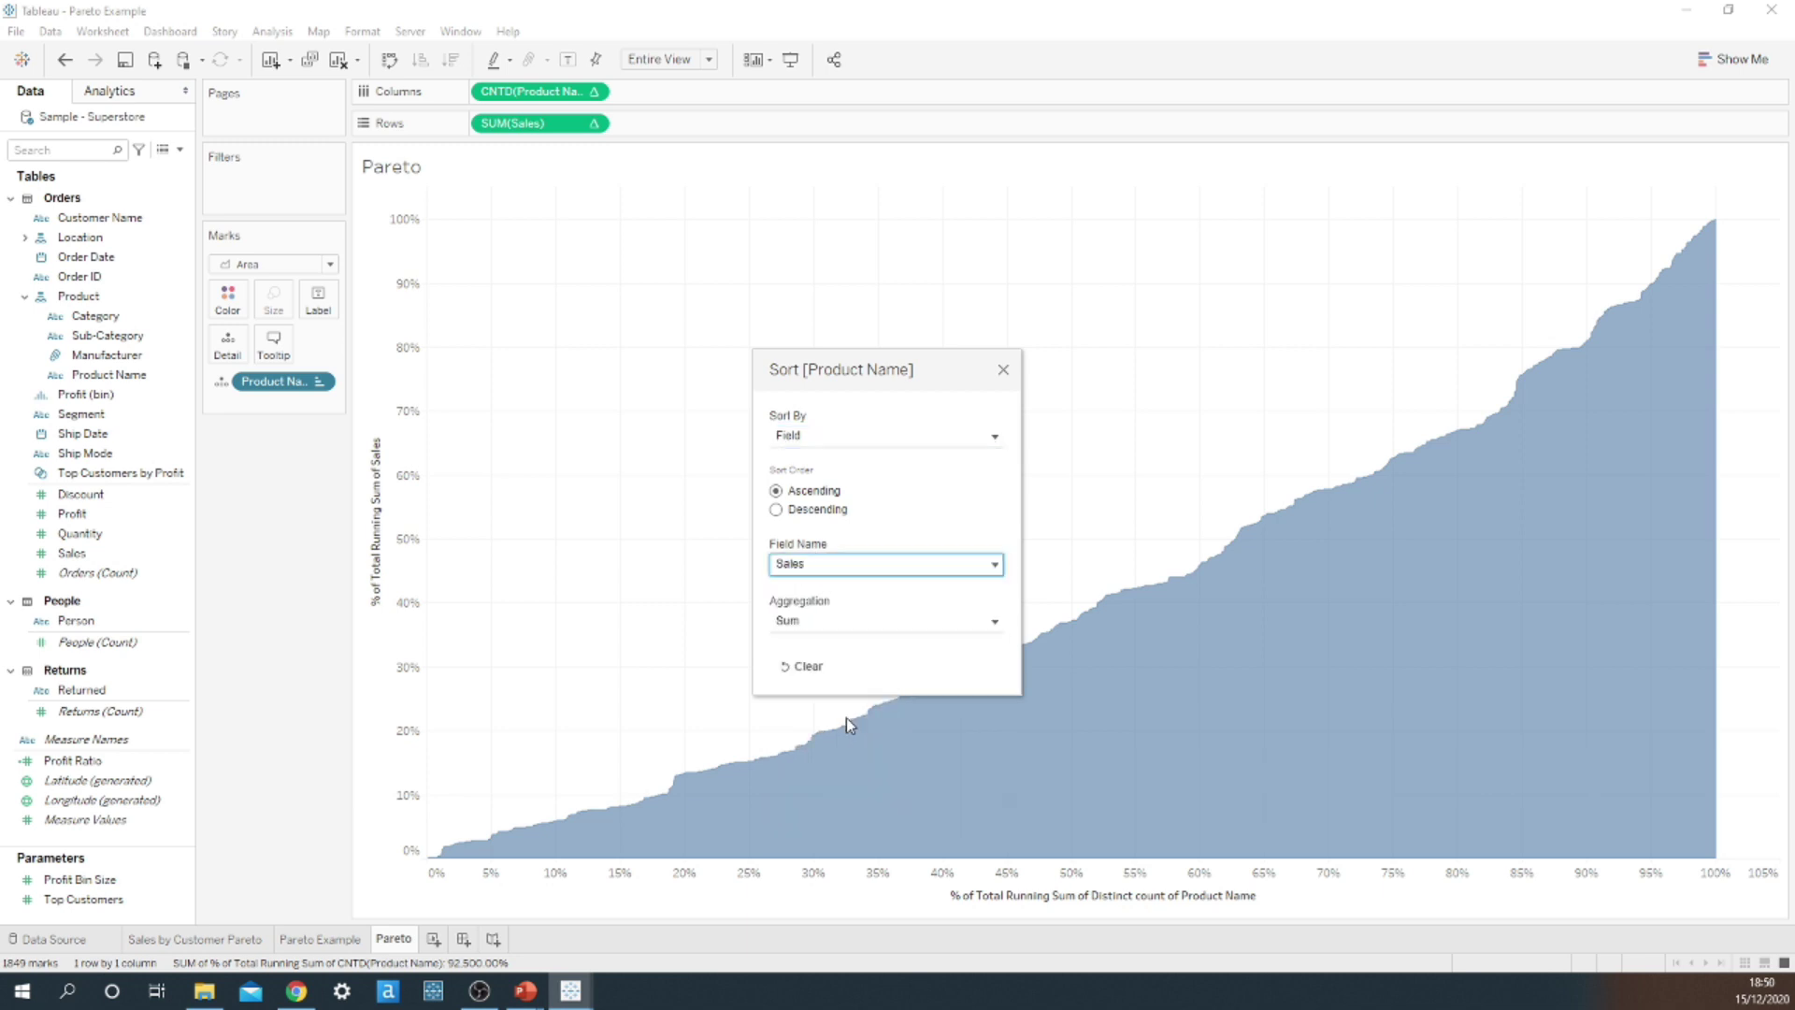
{"action": "left_click", "coordinate": [776, 510]}
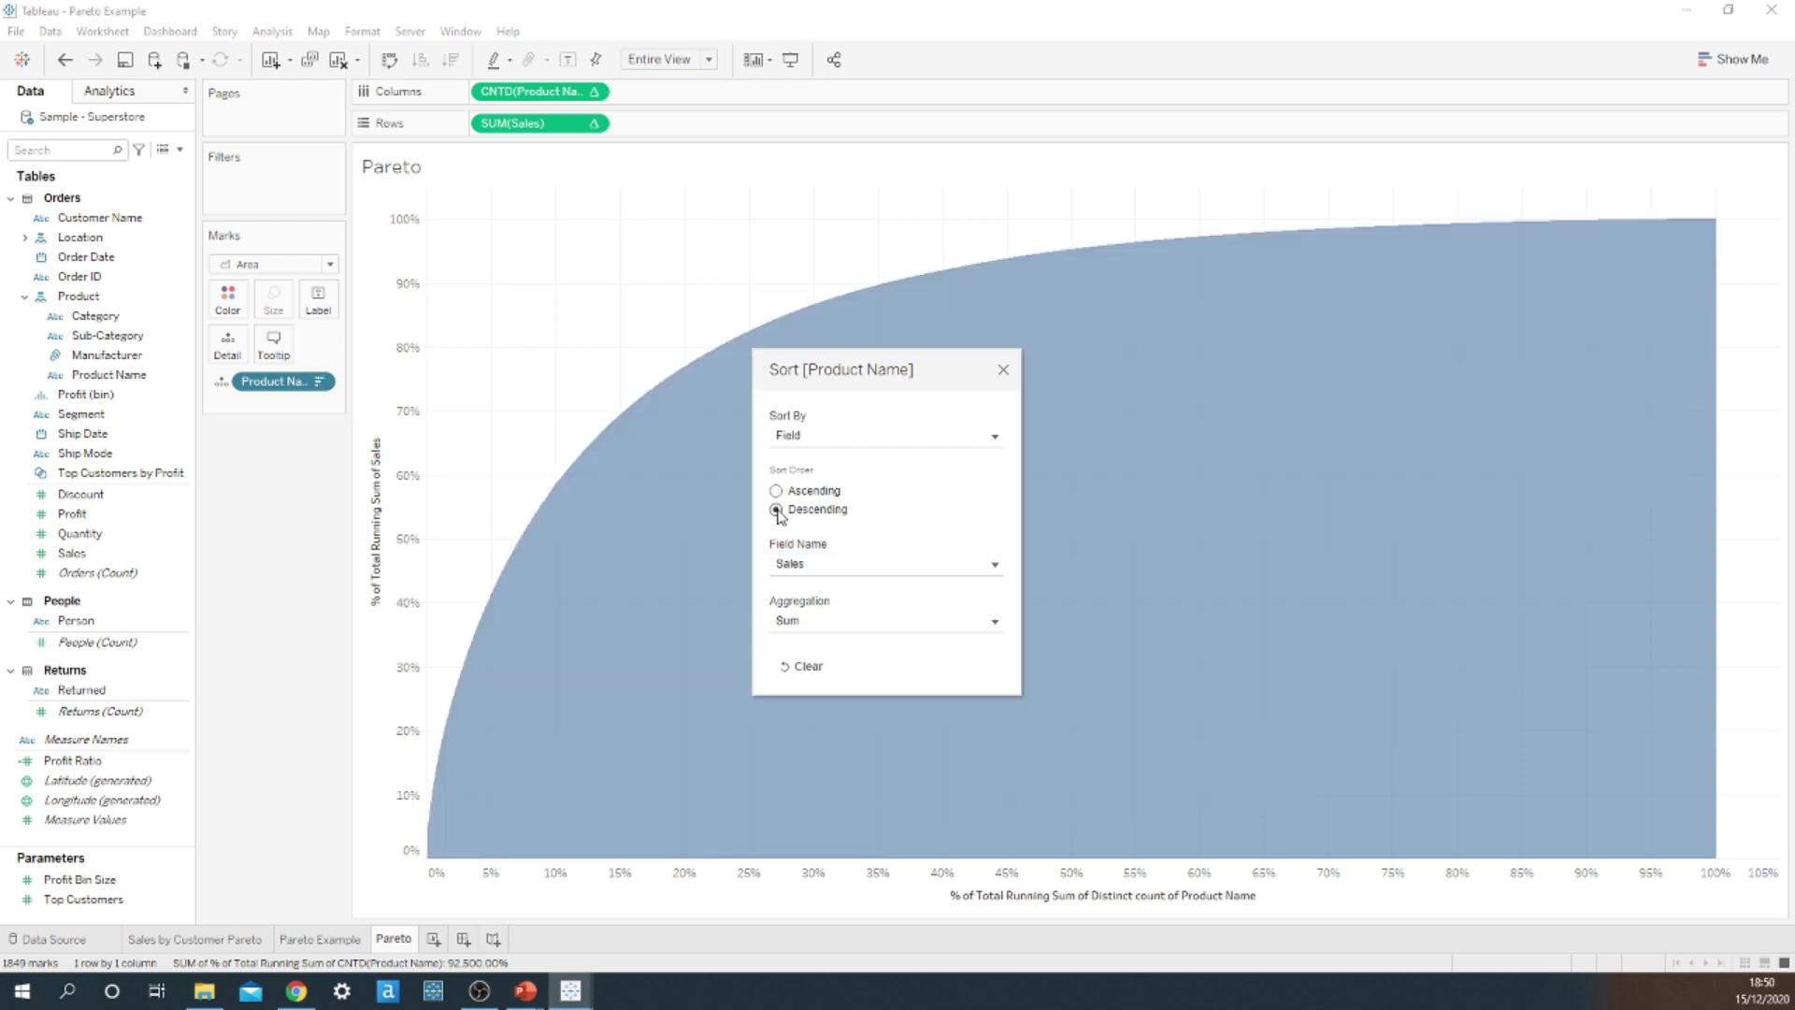
{"action": "left_click", "coordinate": [1002, 371]}
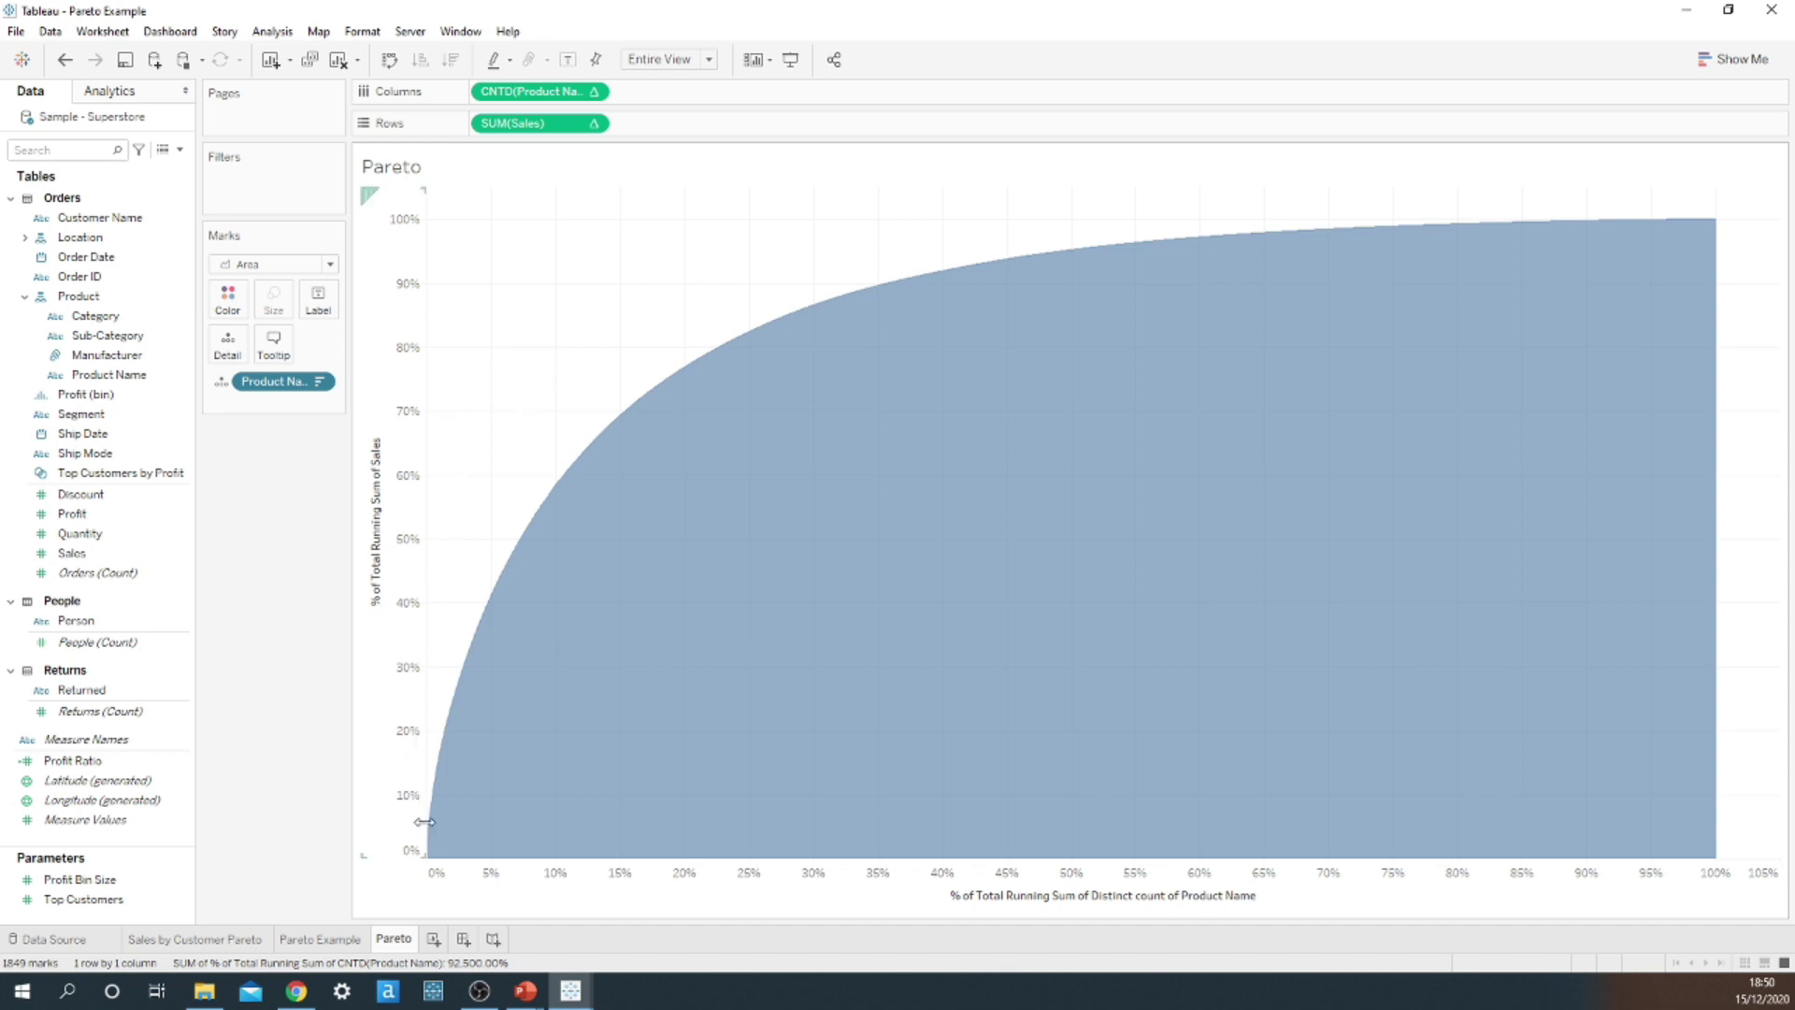
Add a constant reference line at 0.2 (20%) of products from the Analytics pane
{"action": "mouse_move", "coordinate": [432, 830]}
{"action": "left_click", "coordinate": [116, 94]}
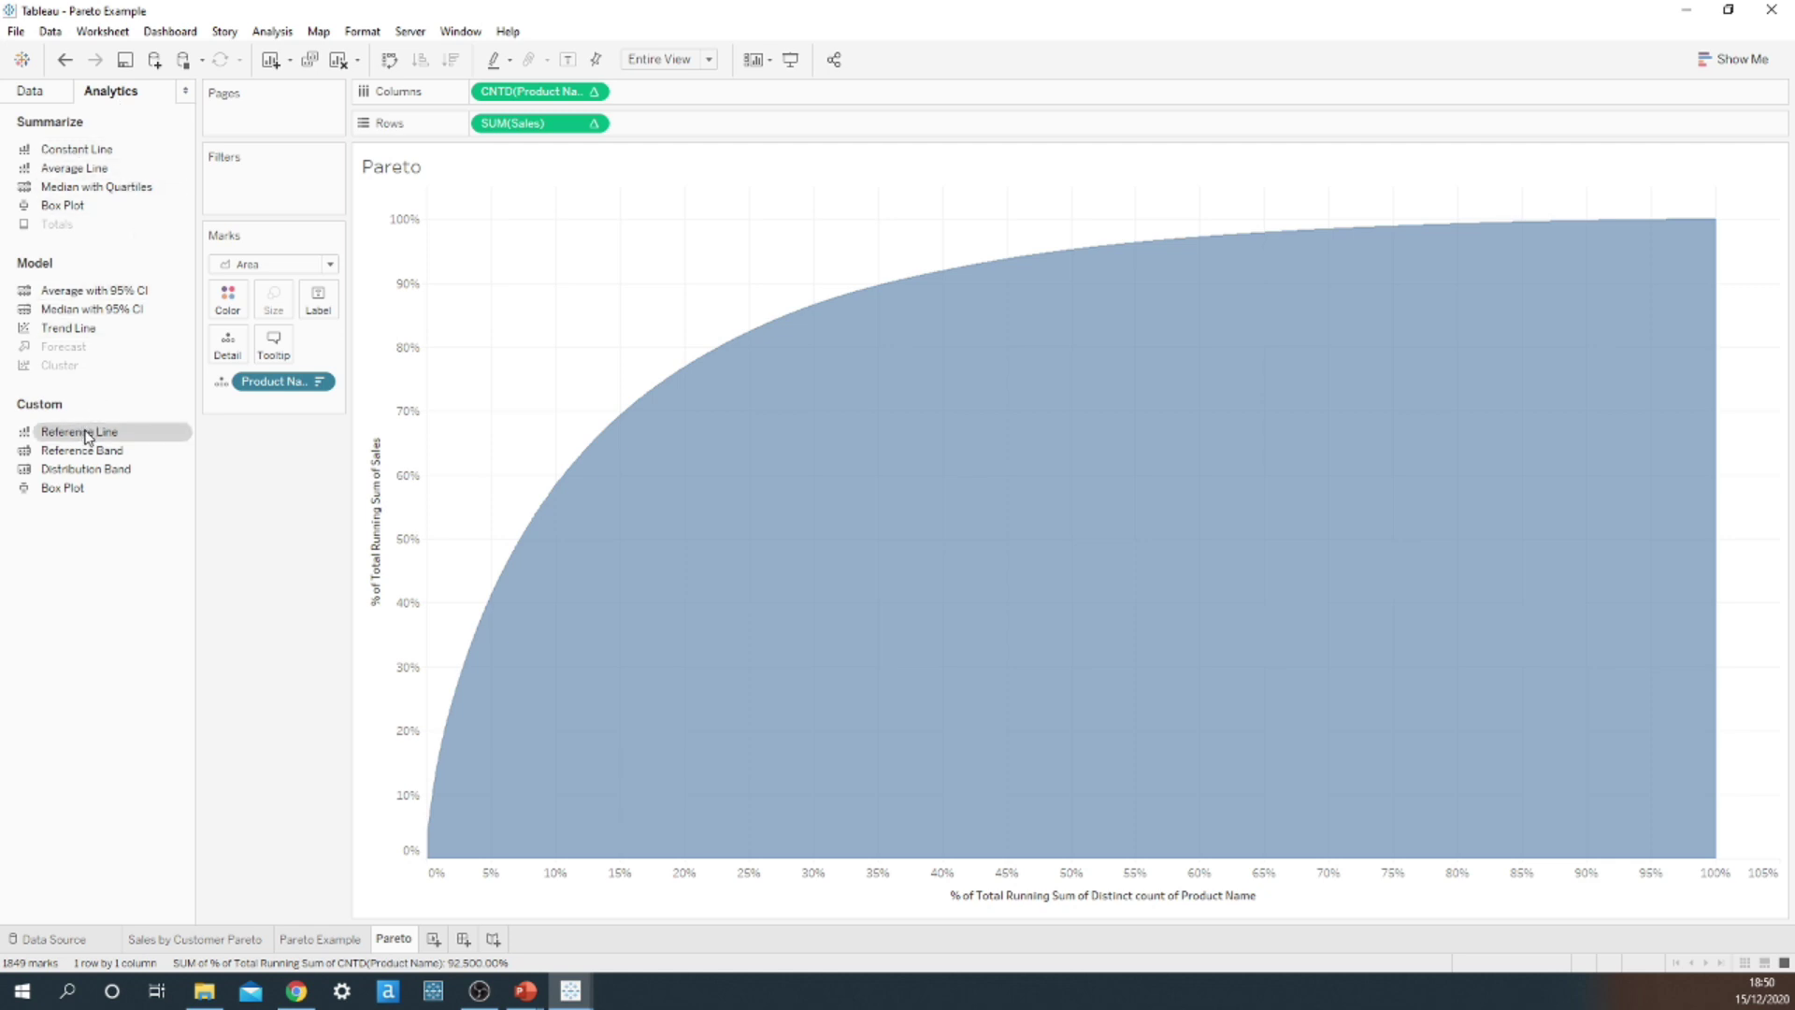
{"action": "left_click_drag", "start_coordinate": [86, 436], "coordinate": [540, 442]}
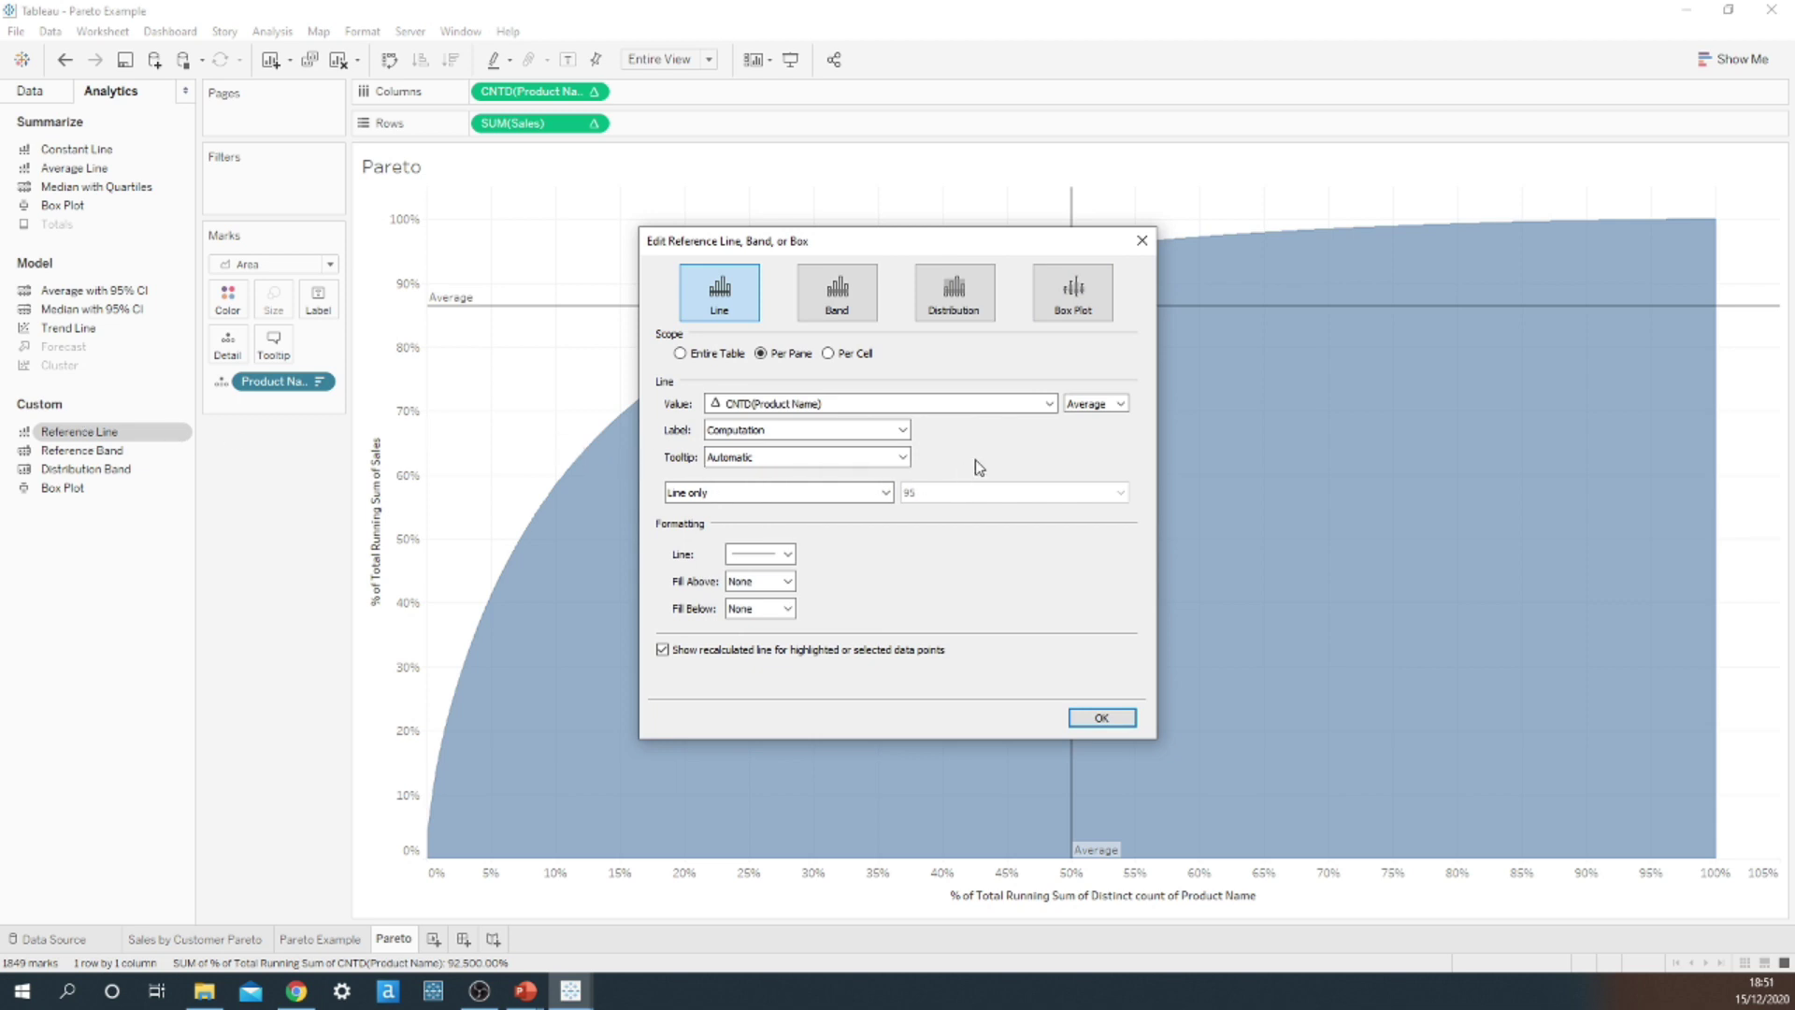
{"action": "left_click", "coordinate": [1119, 404]}
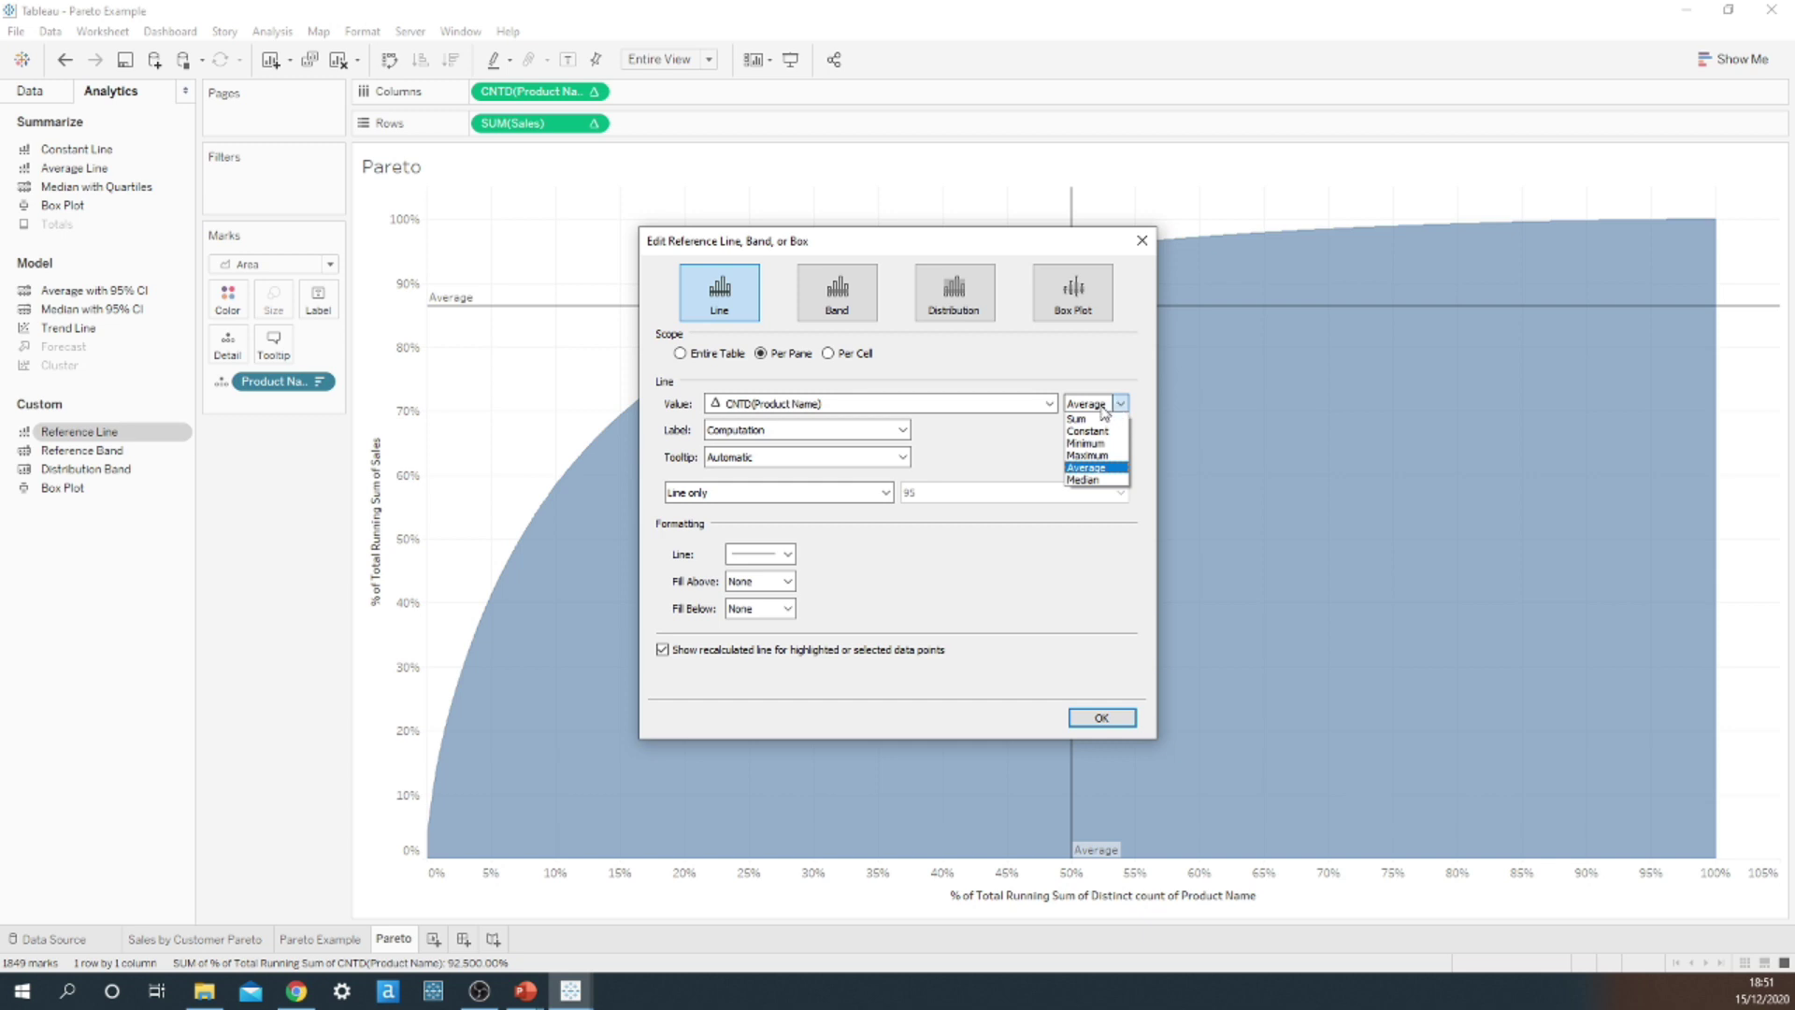
{"action": "left_click", "coordinate": [1087, 431]}
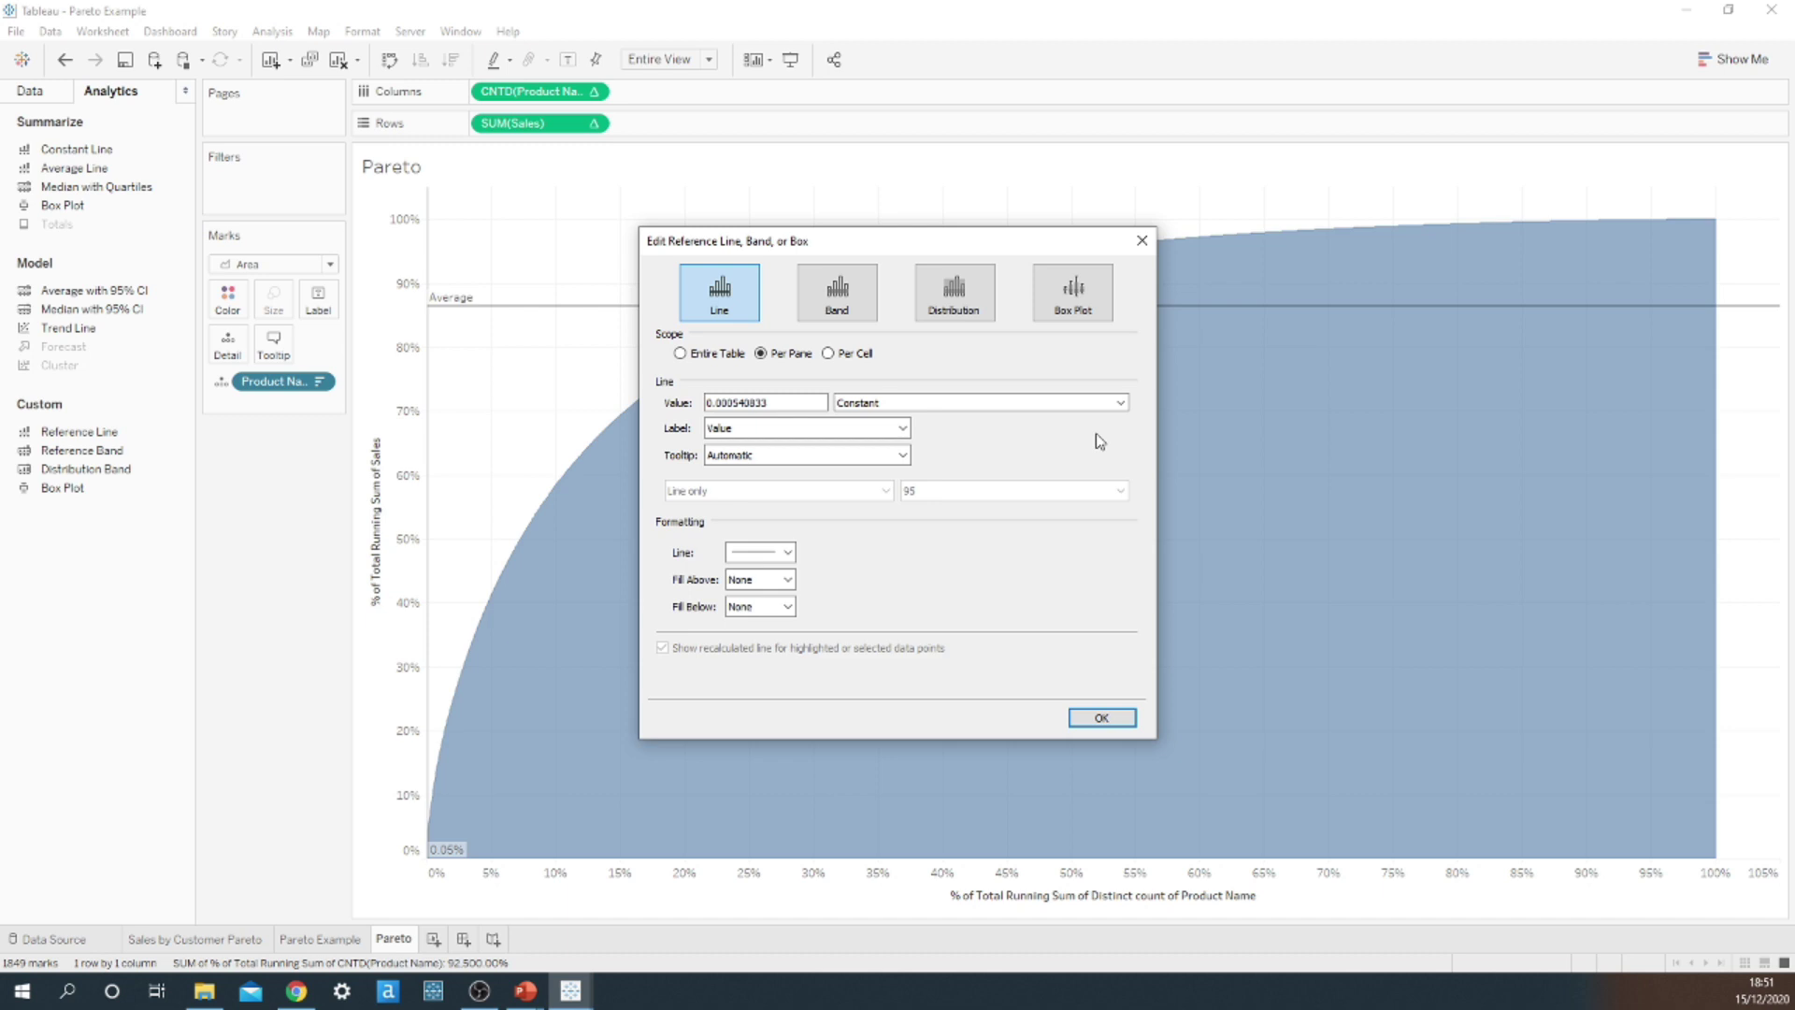
{"action": "left_click", "coordinate": [802, 403]}
{"action": "key", "text": "BackSpace"}
{"action": "key", "text": "BackSpace"}
{"action": "key", "text": "BackSpace"}
{"action": "key", "text": "BackSpace"}
{"action": "key", "text": "BackSpace"}
{"action": "key", "text": "BackSpace"}
{"action": "key", "text": "BackSpace"}
{"action": "key", "text": "BackSpace"}
{"action": "key", "text": "BackSpace"}
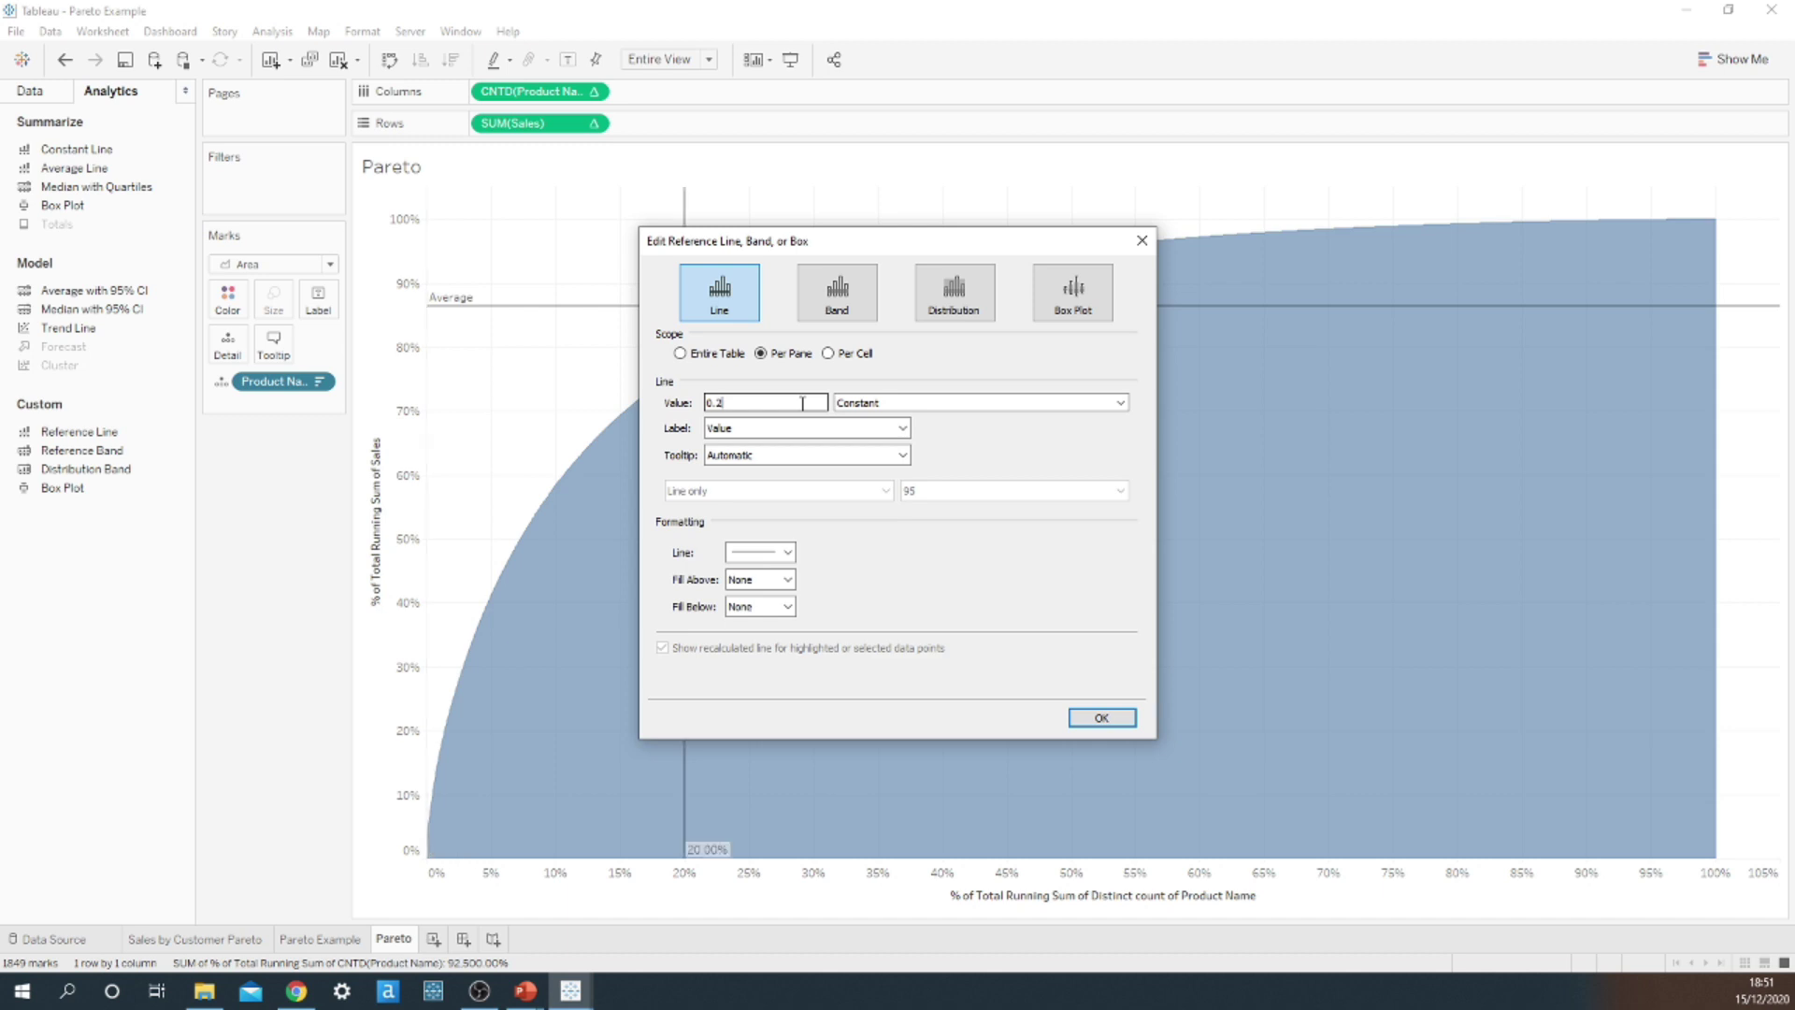
{"action": "left_click", "coordinate": [1100, 719]}
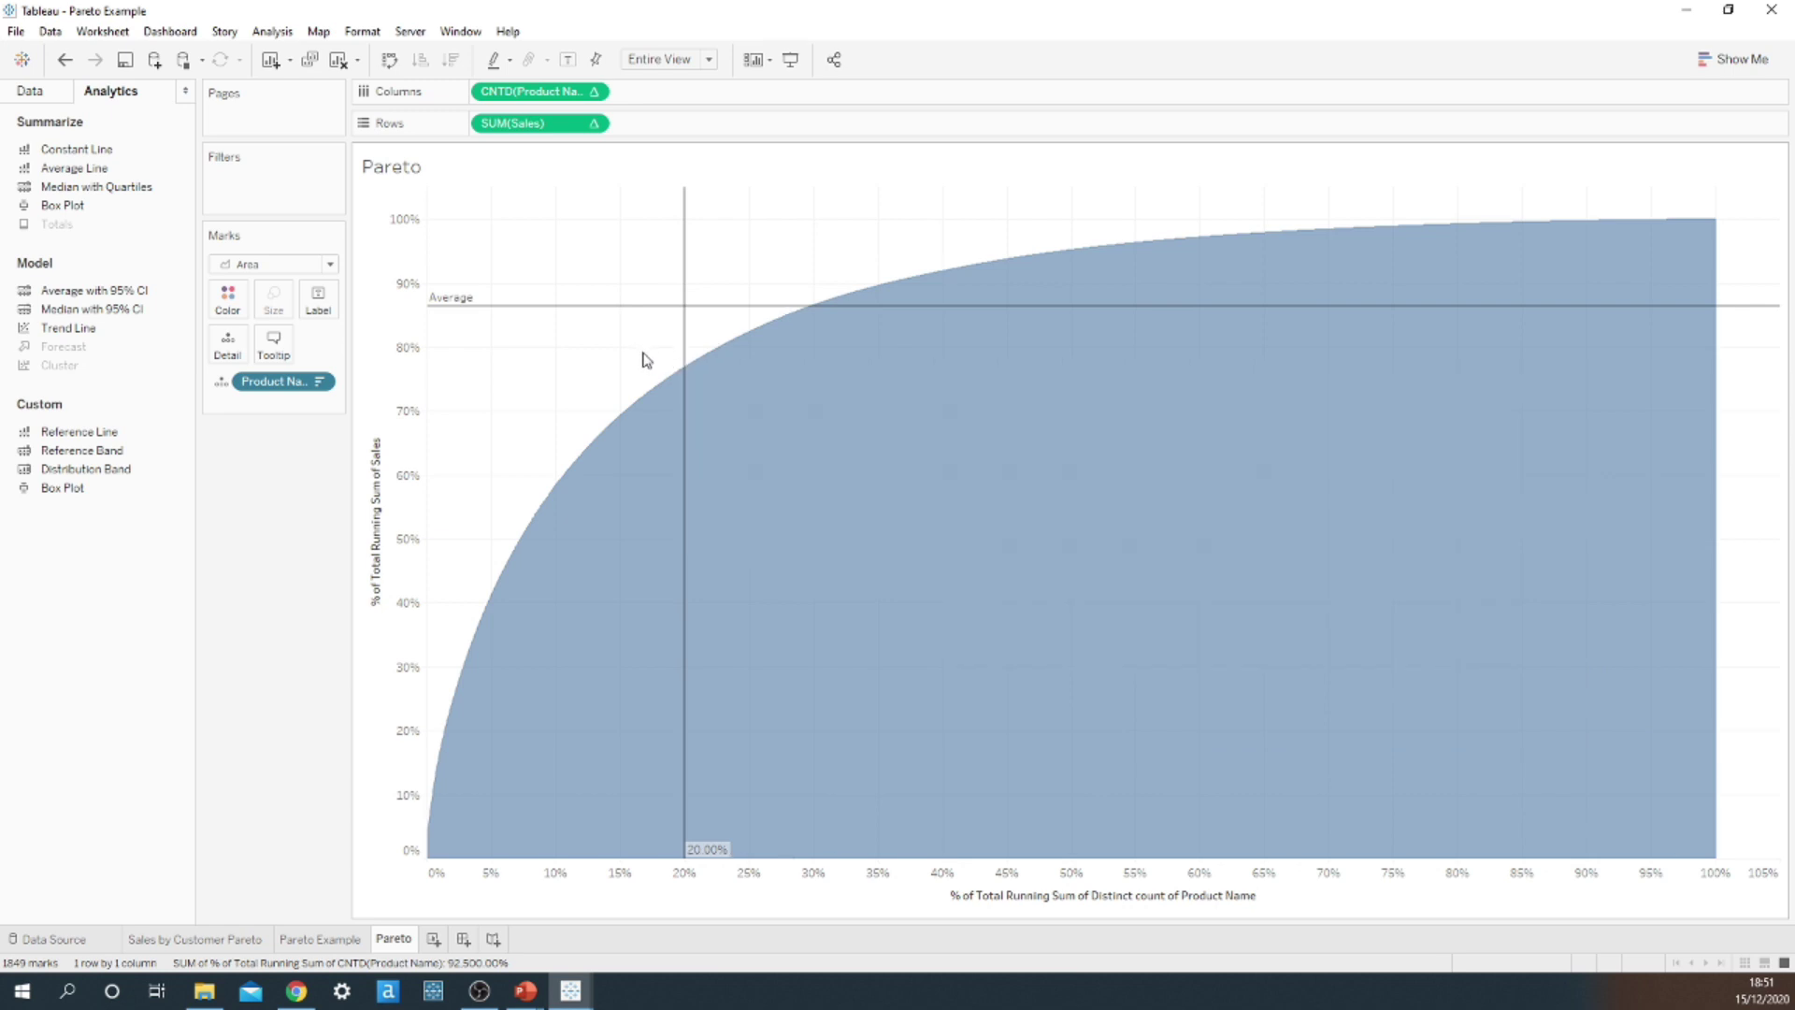
Change the horizontal Average line to a constant reference line at 0.8 (80%)
{"action": "right_click", "coordinate": [565, 308]}
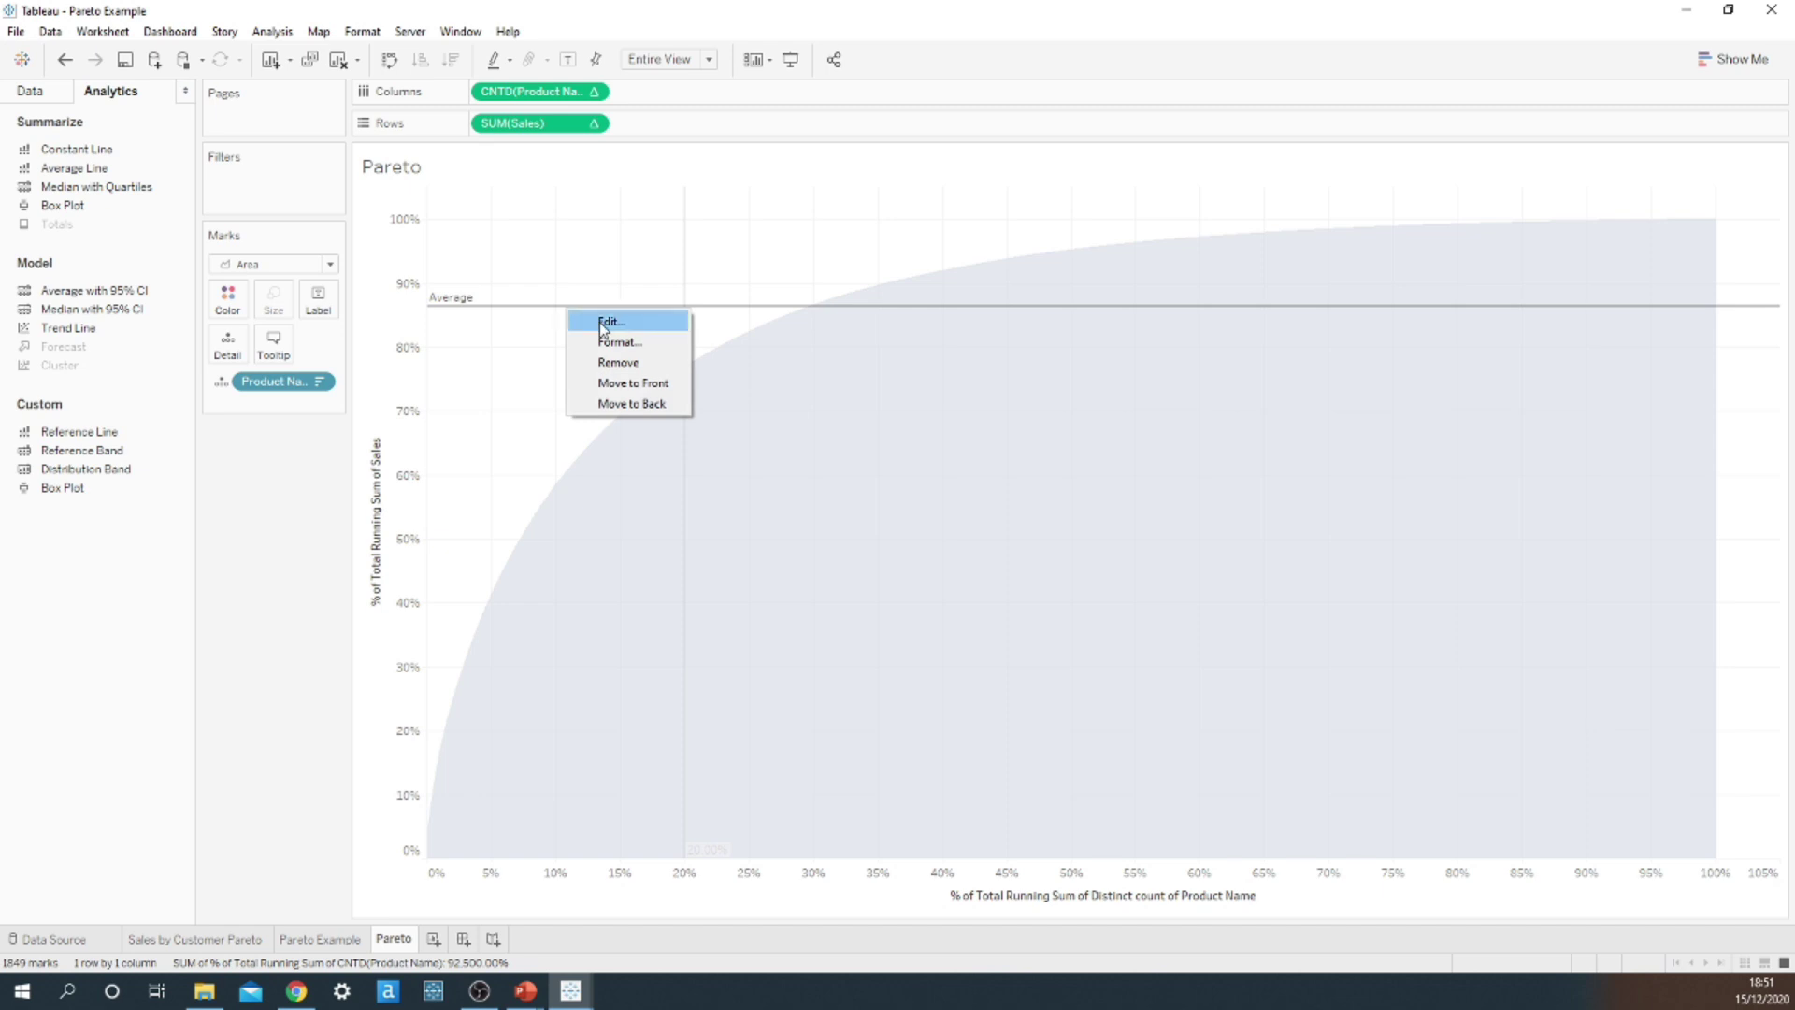
{"action": "left_click", "coordinate": [598, 322]}
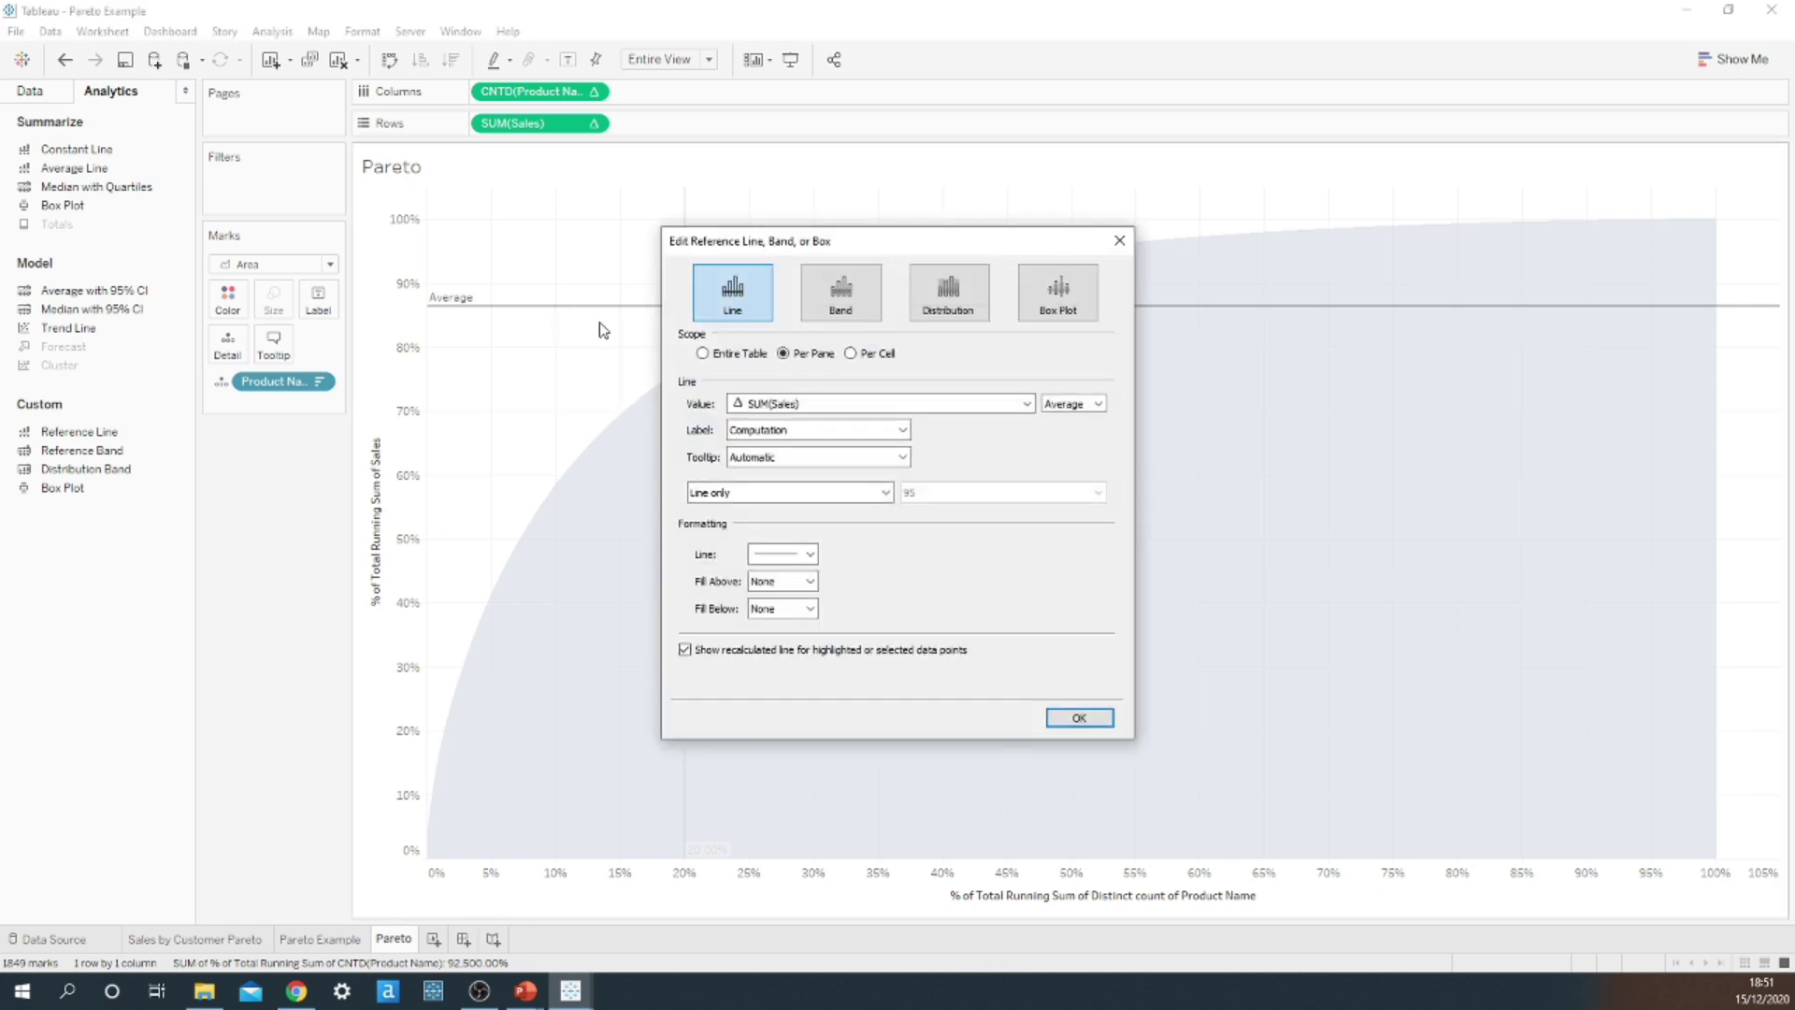
{"action": "left_click", "coordinate": [1088, 408]}
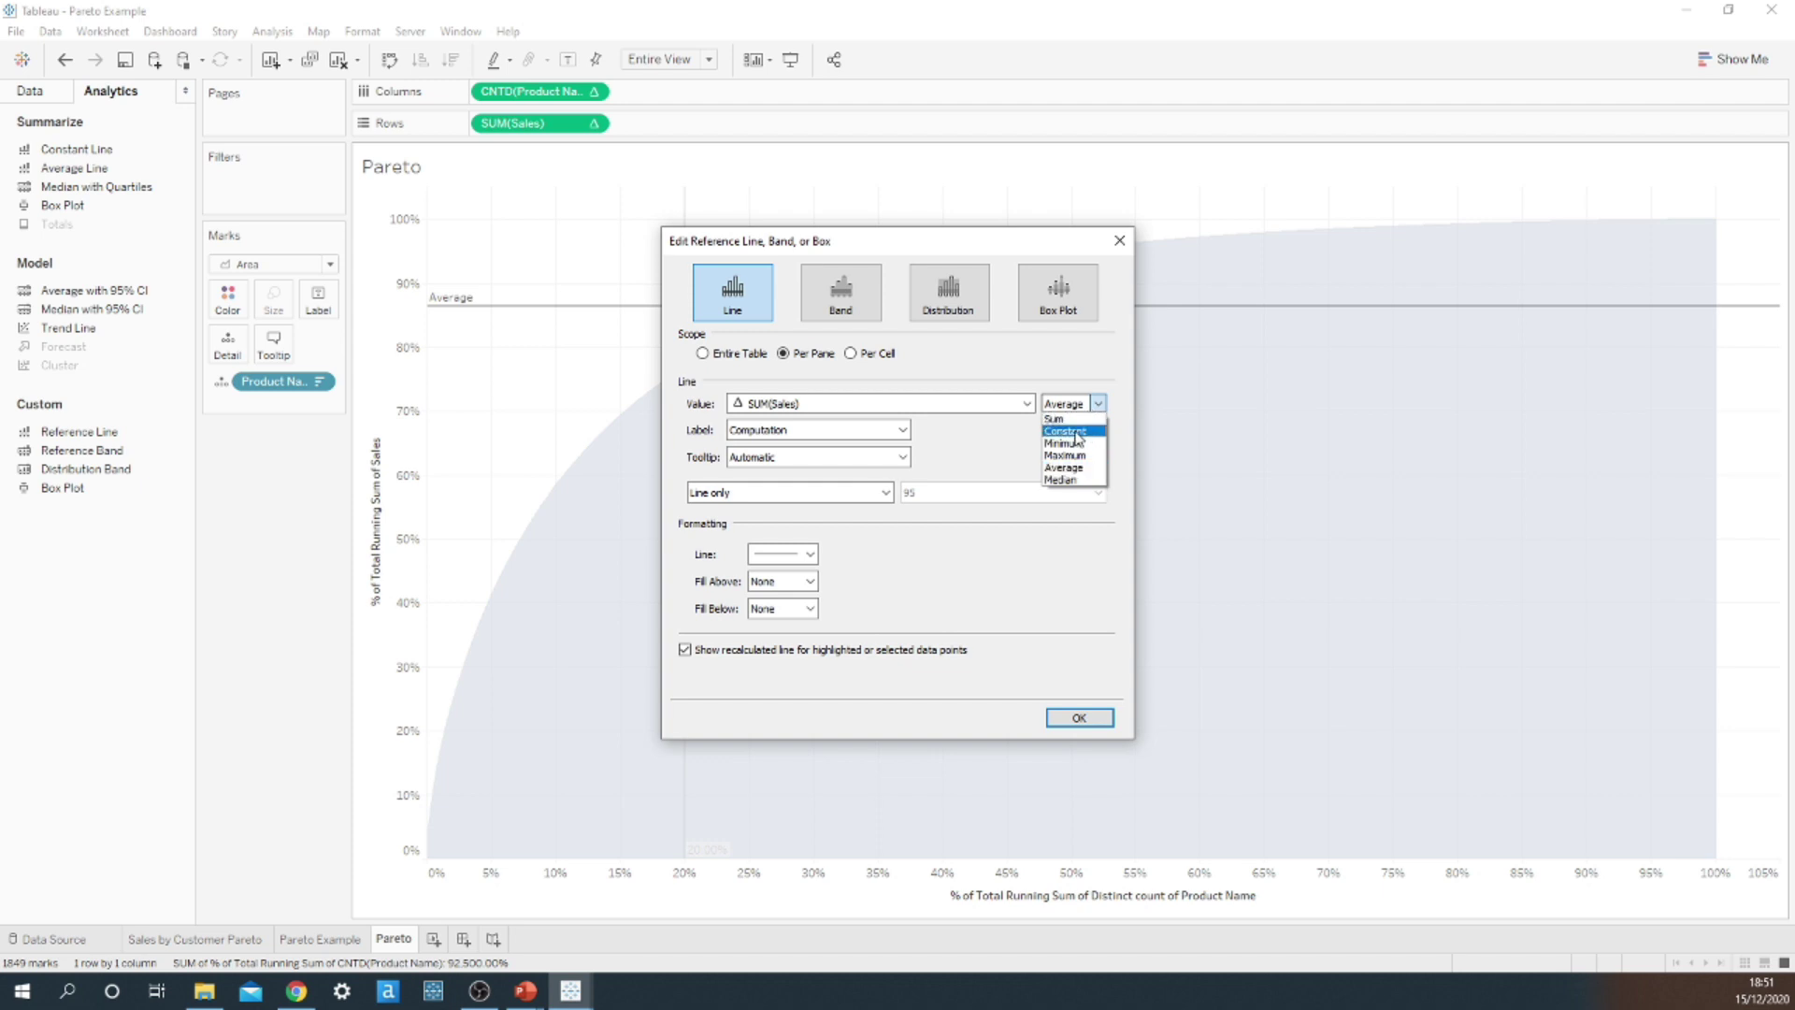
{"action": "left_click", "coordinate": [1065, 432]}
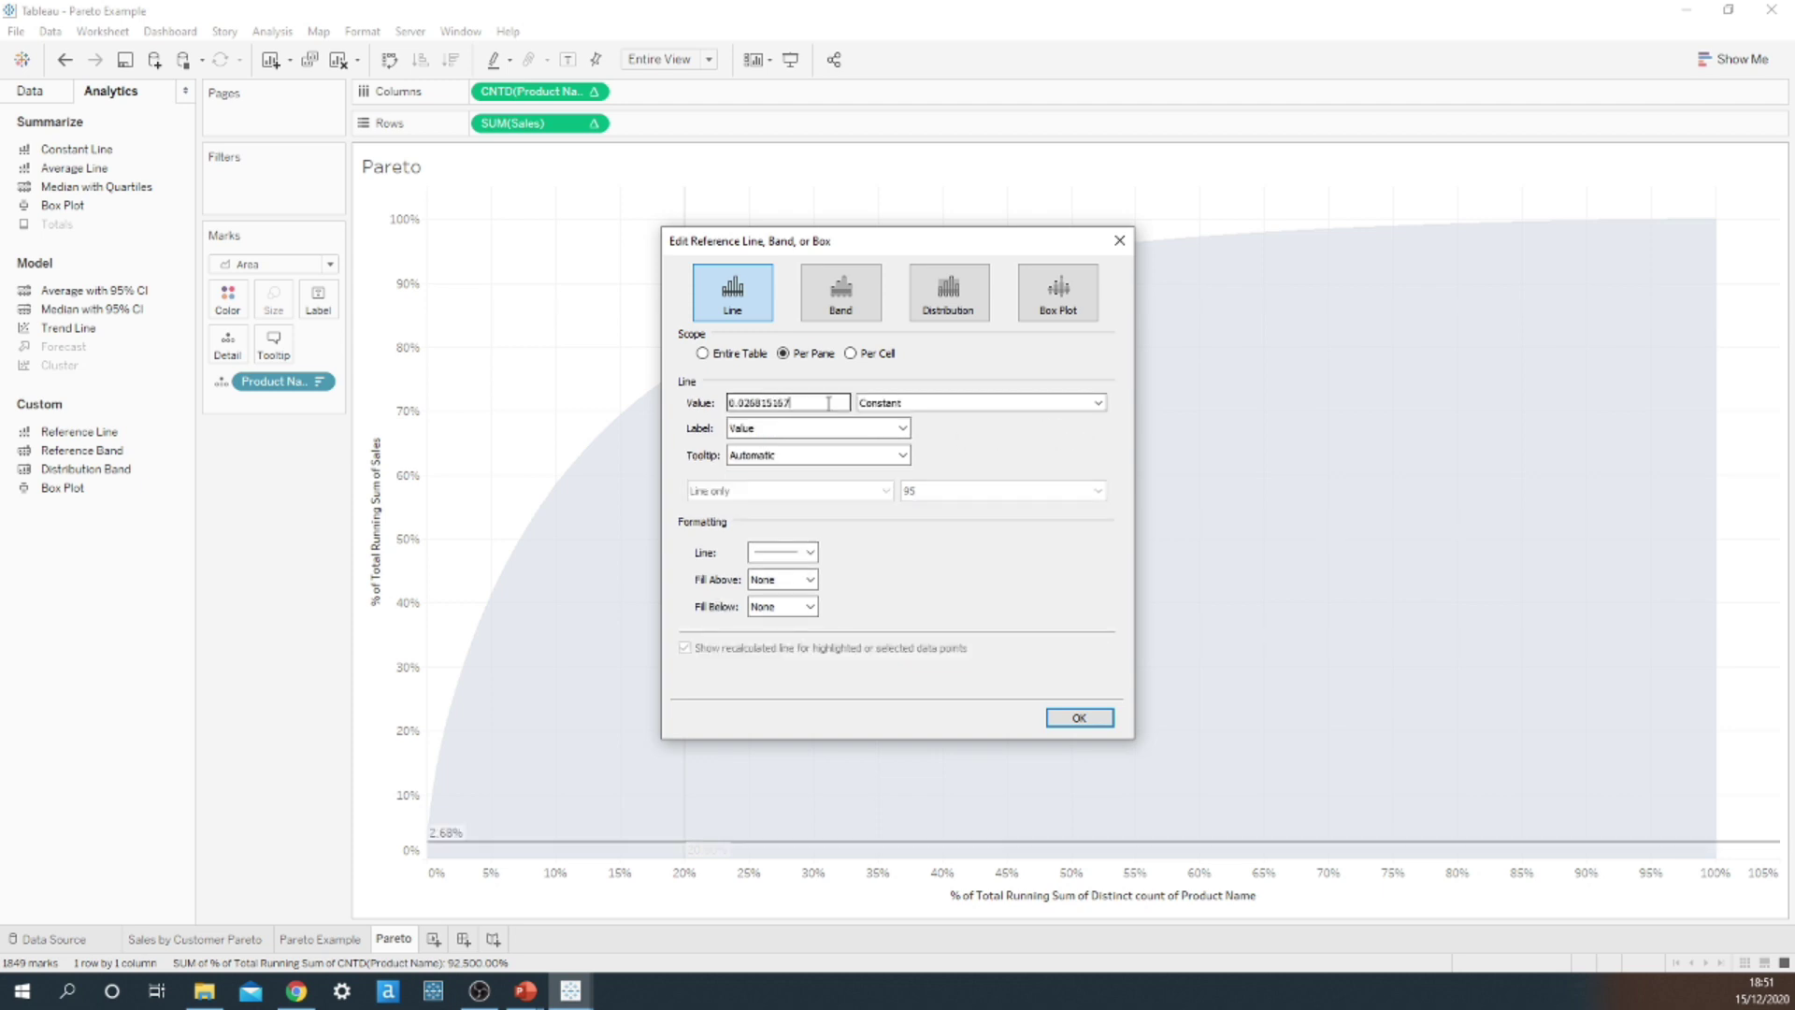
{"action": "key", "text": "BackSpace"}
{"action": "key", "text": "BackSpace"}
{"action": "key", "text": "BackSpace"}
{"action": "key", "text": "BackSpace"}
{"action": "key", "text": "BackSpace"}
{"action": "key", "text": "BackSpace"}
{"action": "key", "text": "BackSpace"}
{"action": "key", "text": "BackSpace"}
{"action": "type", "text": "8"}
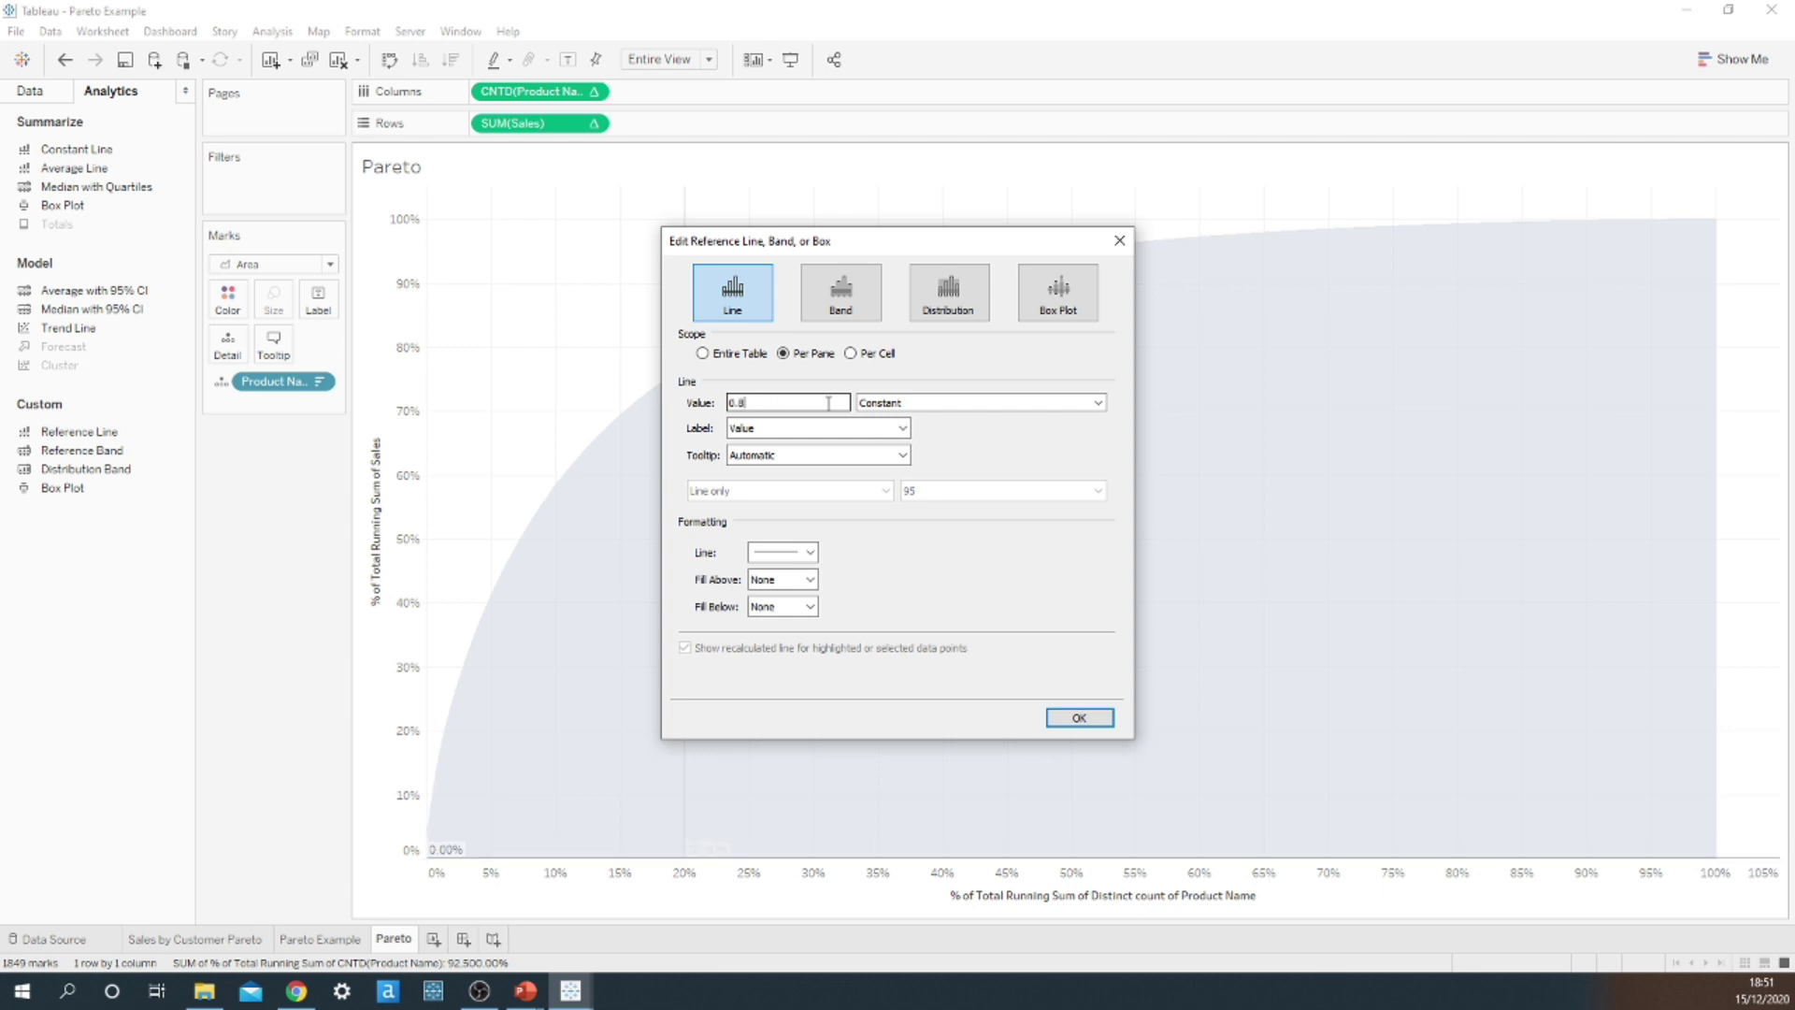
{"action": "left_click", "coordinate": [1081, 718]}
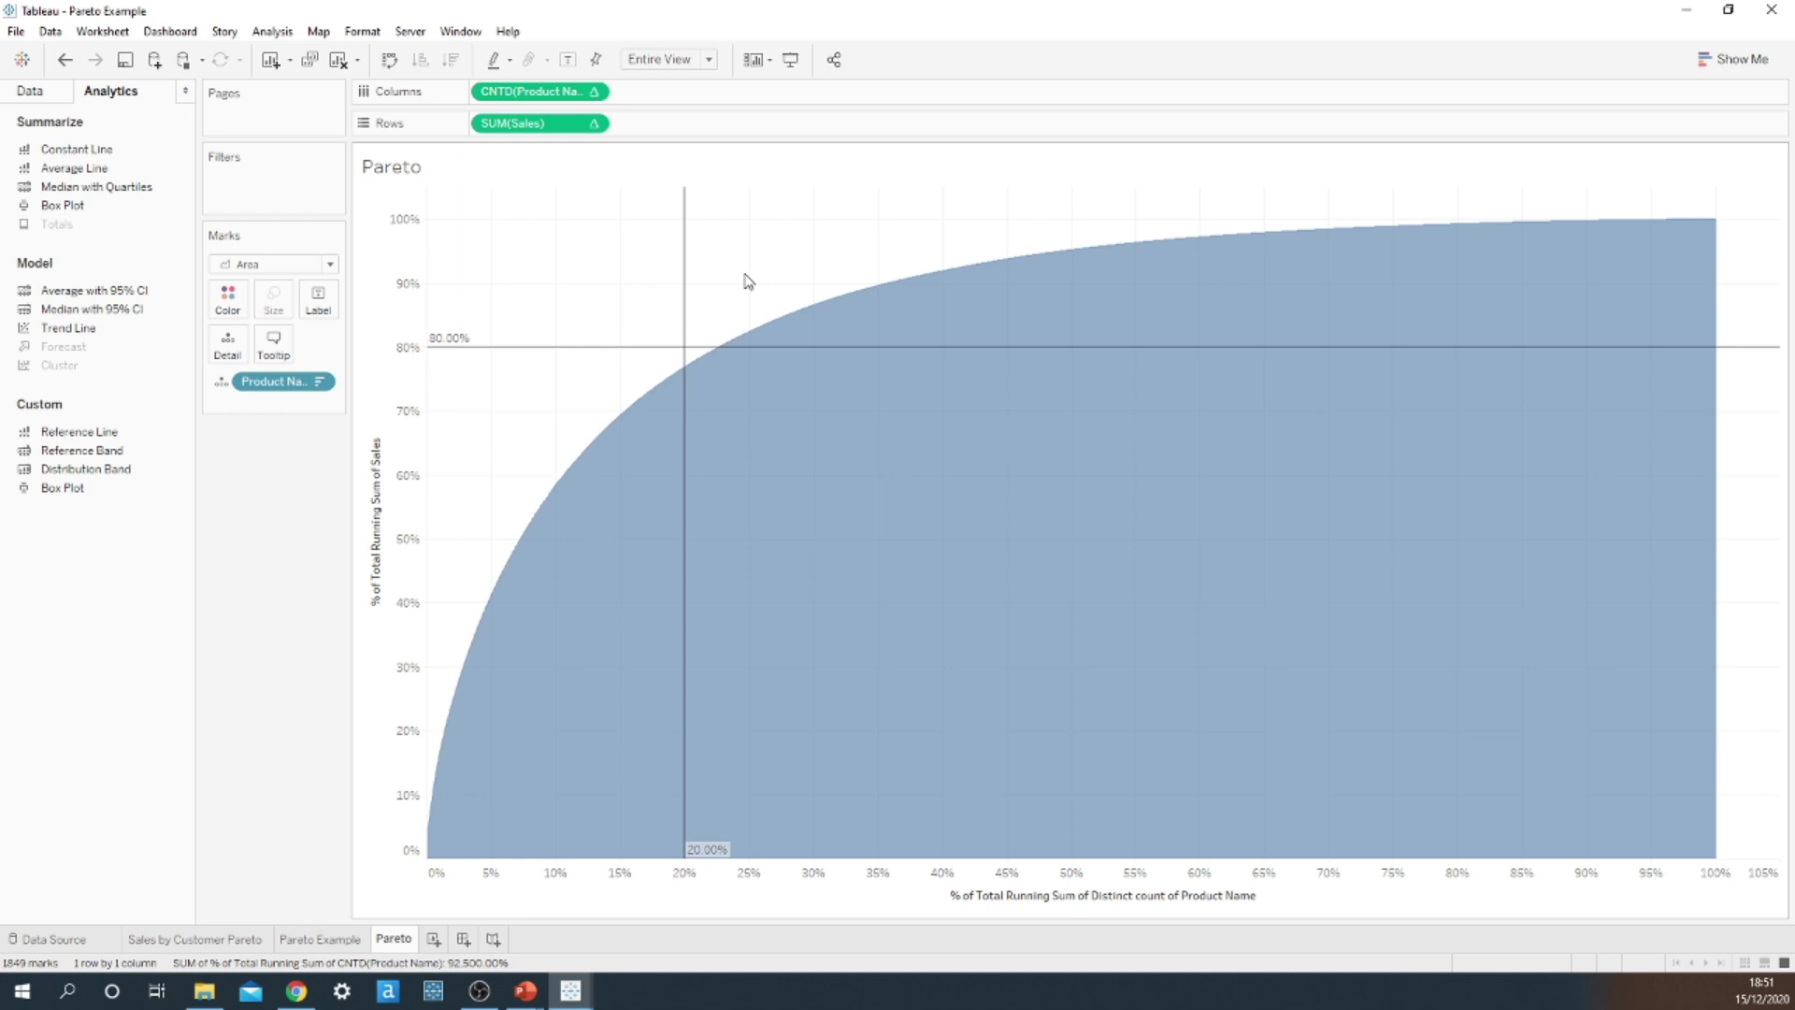
{"action": "mouse_move", "coordinate": [692, 356]}
{"action": "mouse_move", "coordinate": [719, 356]}
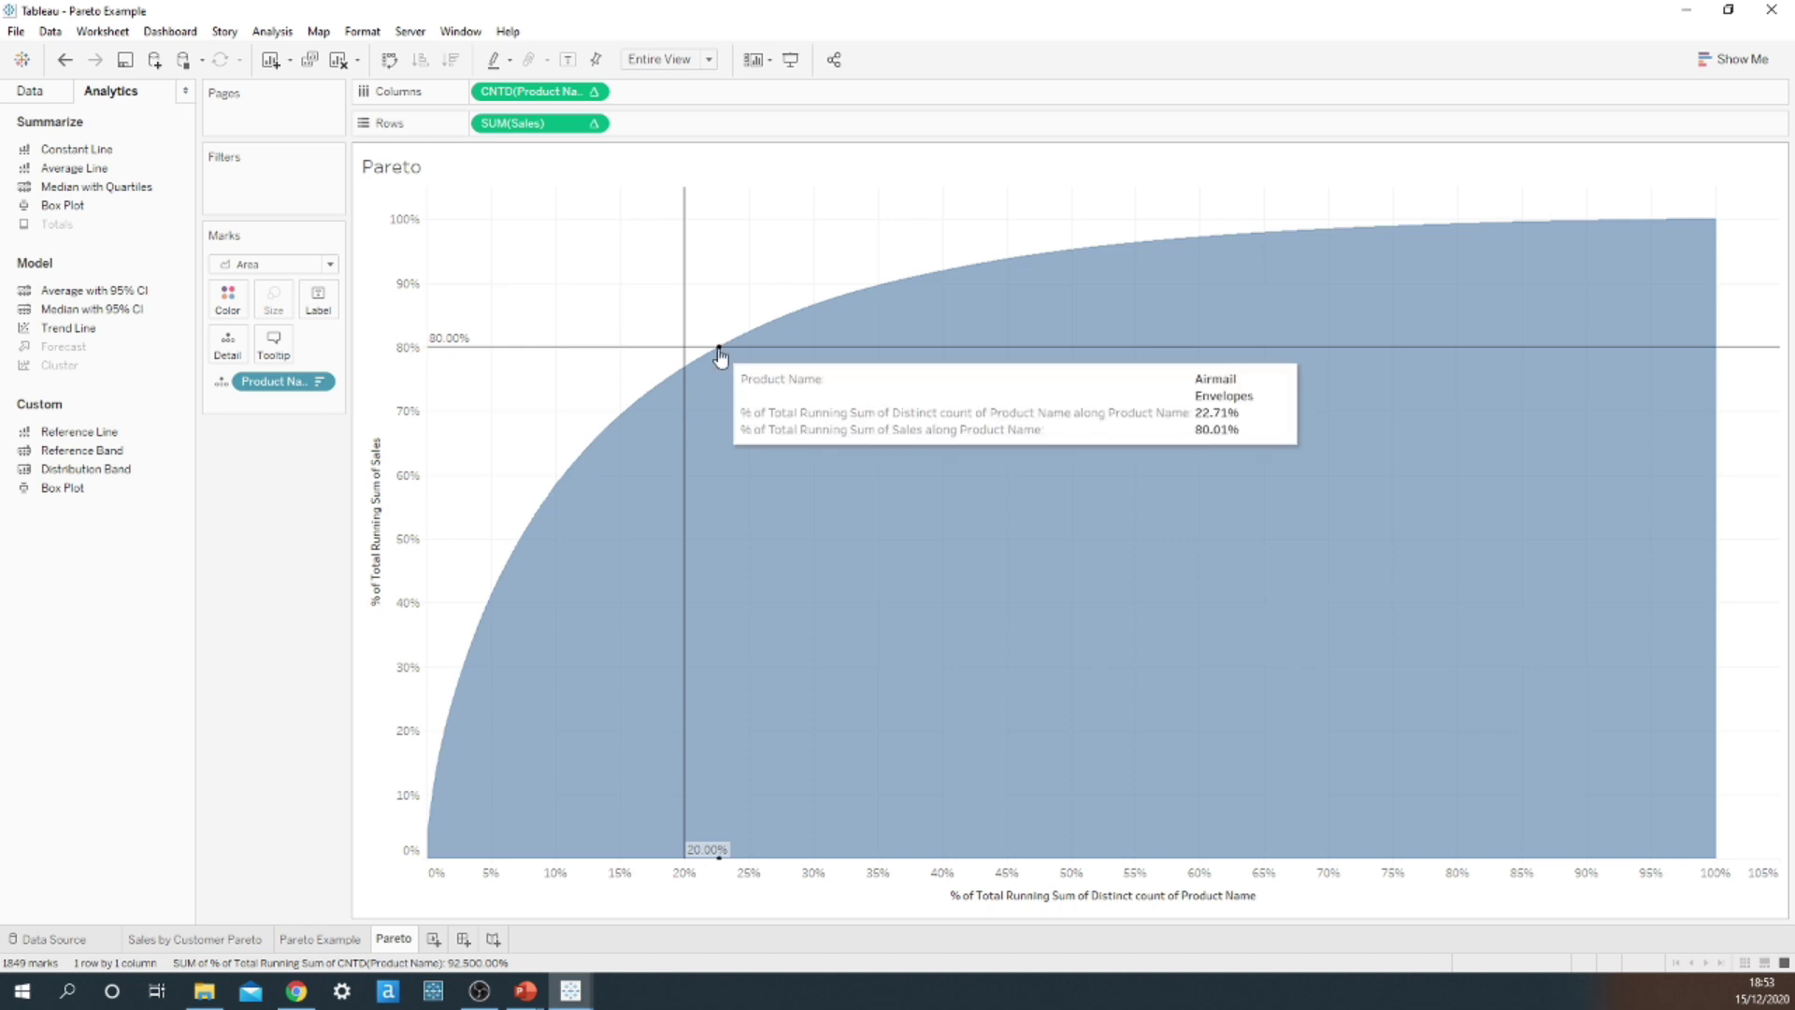